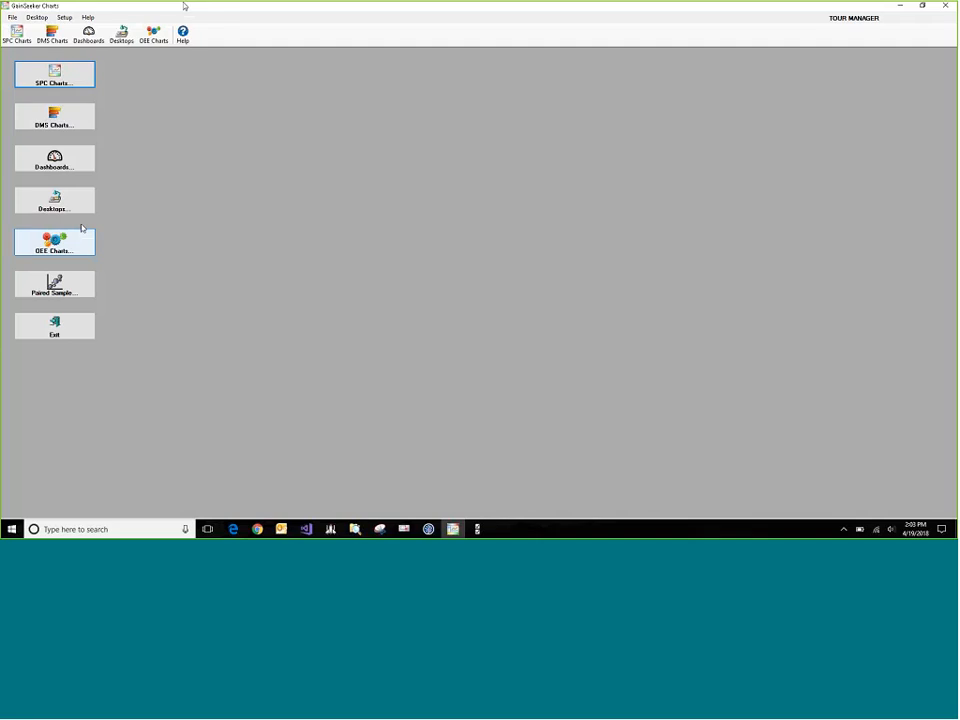
- Start a new SPC chart retrieval and search the part list by description for "gap"
left_click(60, 78)
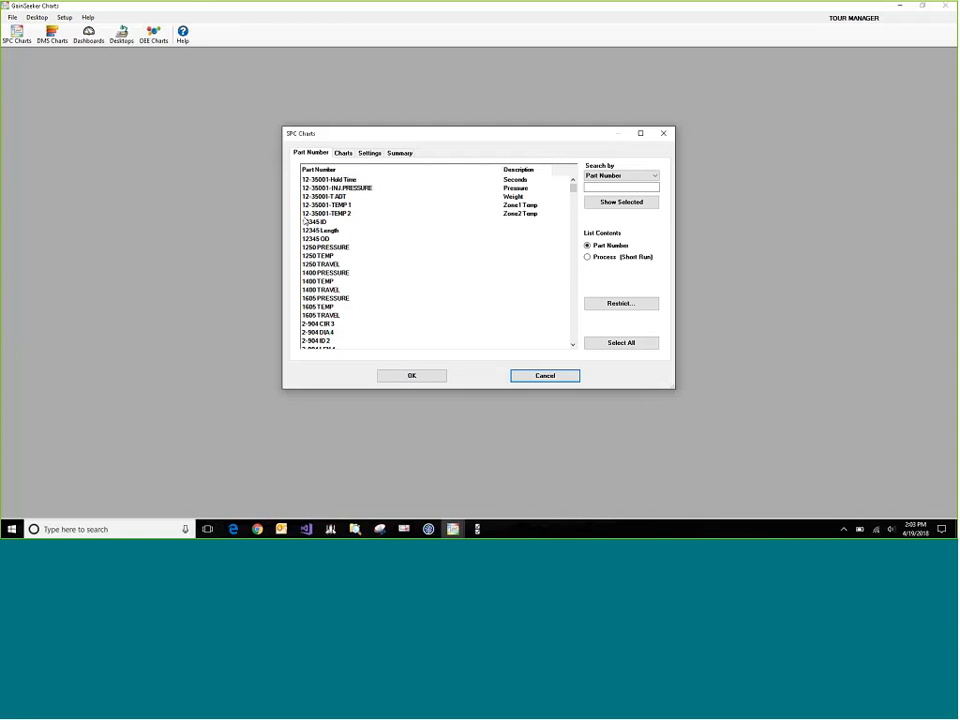
left_click(621, 175)
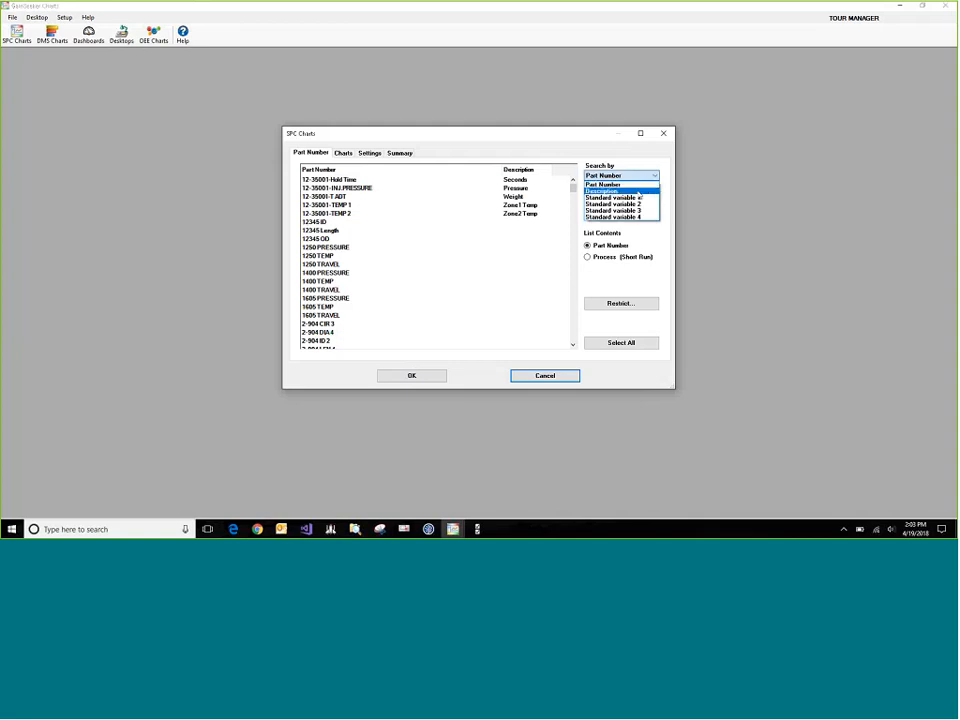
left_click(630, 193)
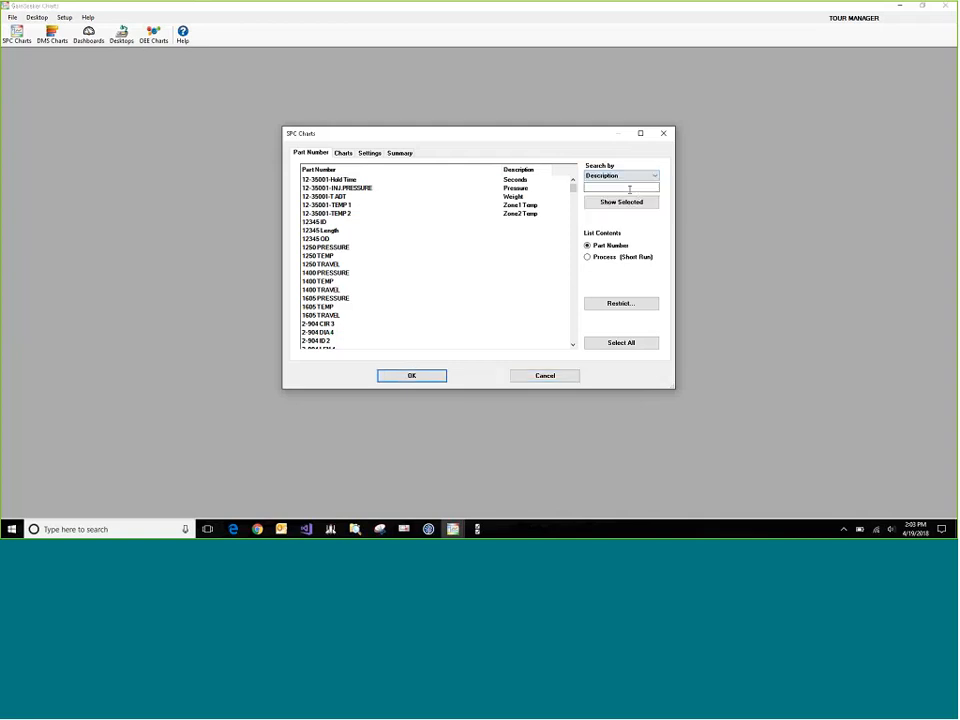
left_click(631, 187)
type("d")
type("a")
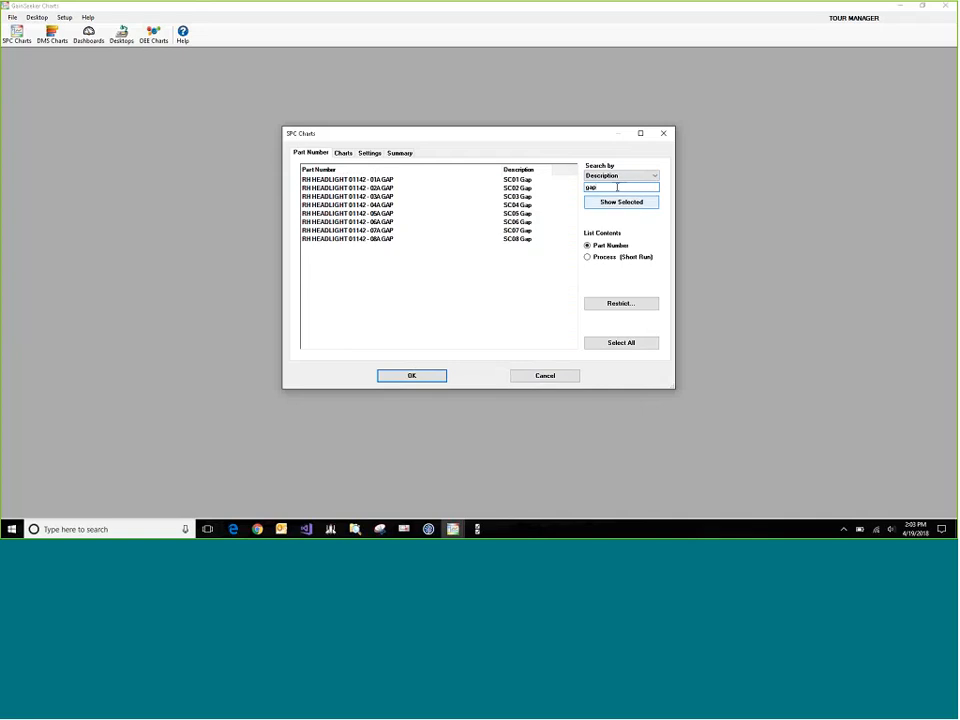
- Replace the description search text with "flush"
left_click_drag(617, 187, 567, 169)
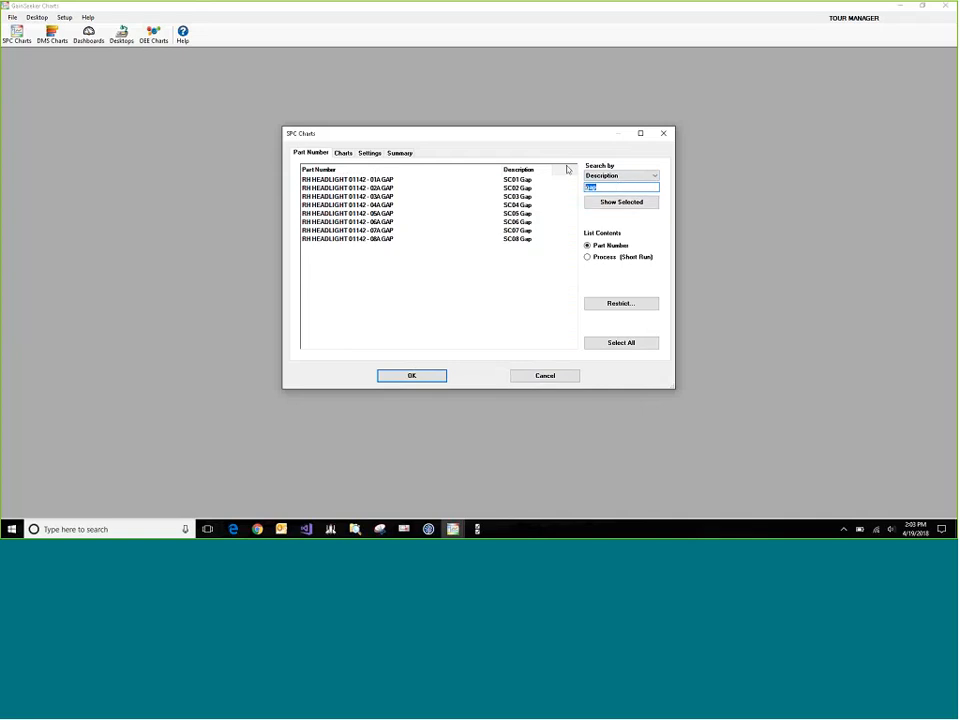
type("fl")
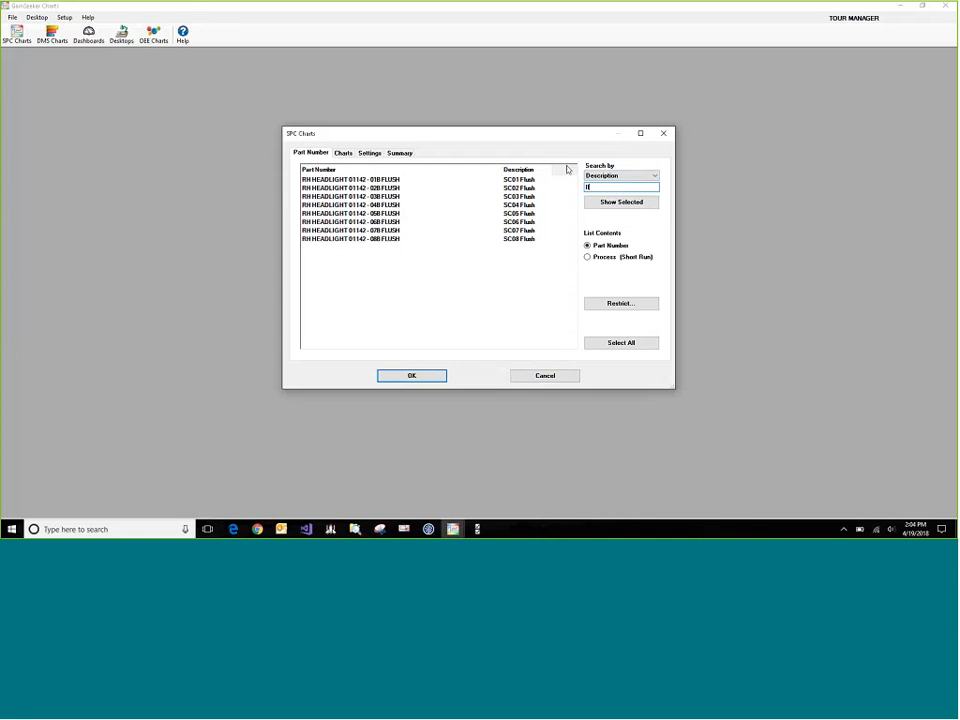
type("ush")
- Search by part number for "headlight" and select all the matching parts for charting
left_click(636, 176)
left_click(636, 185)
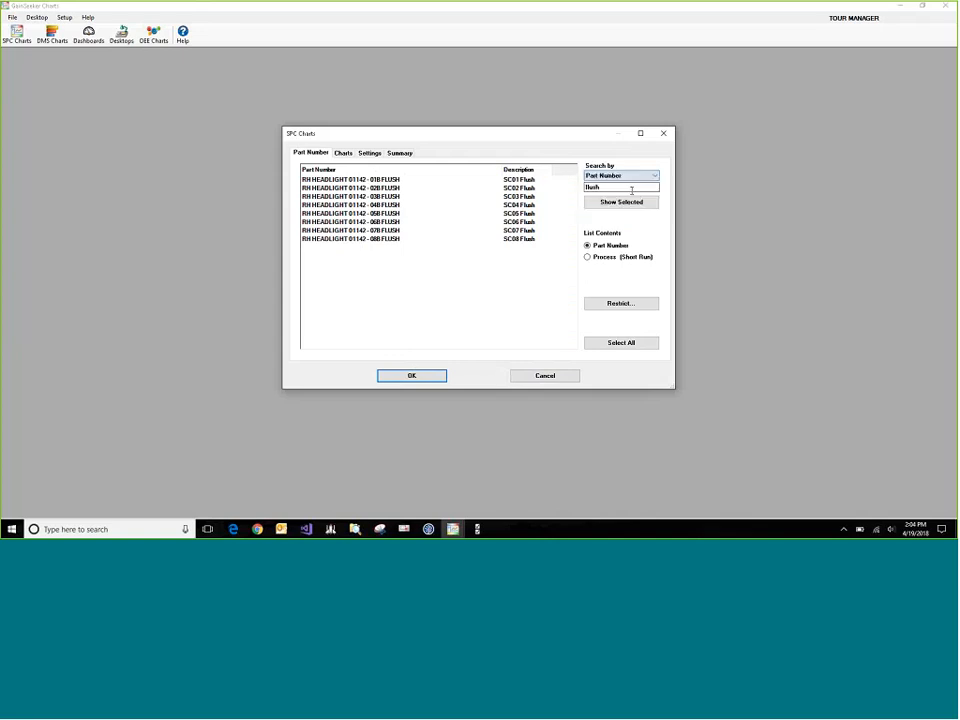
left_click_drag(632, 190, 568, 193)
type("he")
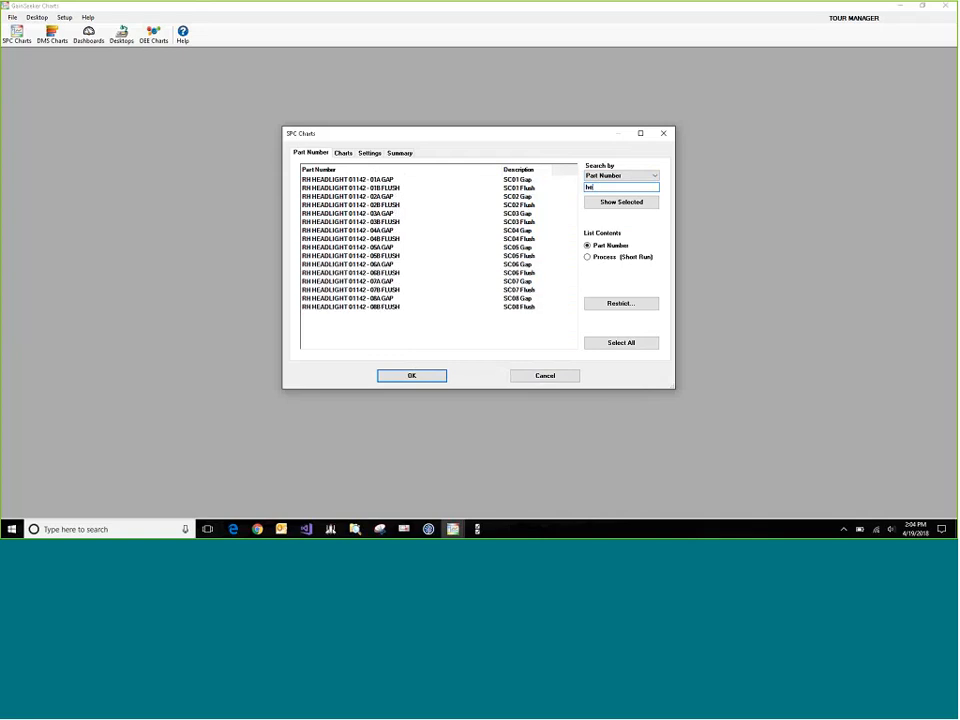
type("adlight")
left_click(618, 342)
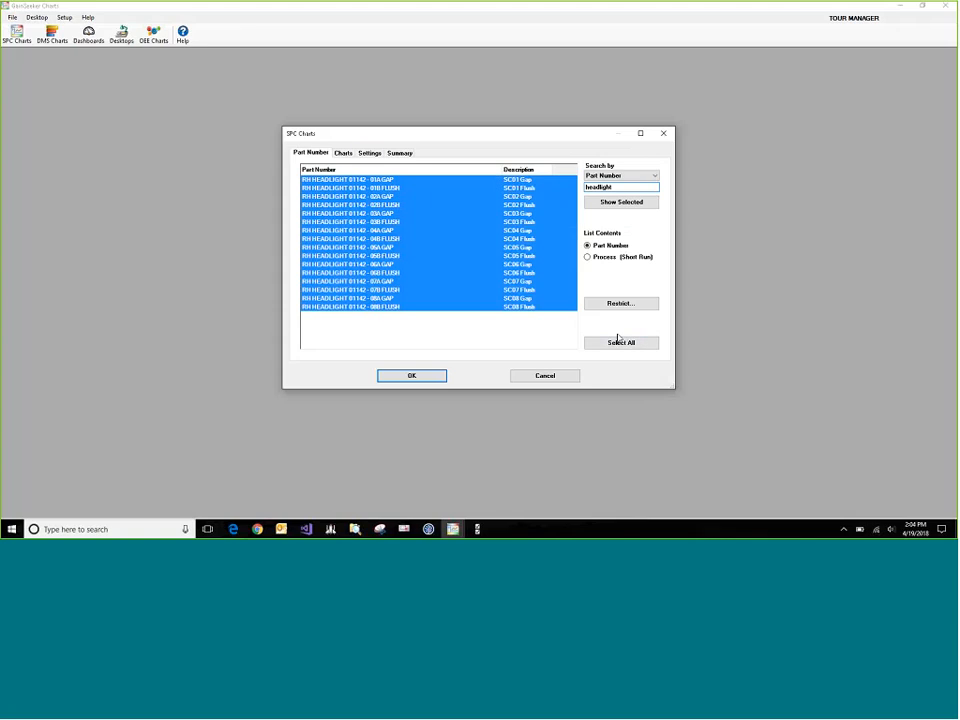
- In the chart settings, set the data filter to Machine 1400
left_click(369, 153)
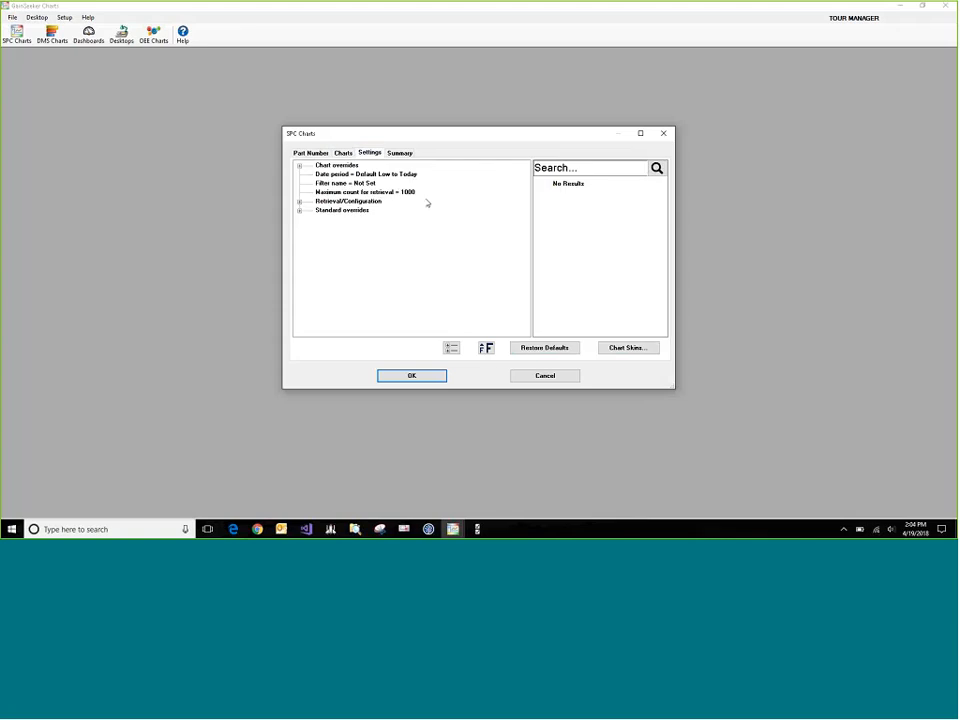
double_click(371, 184)
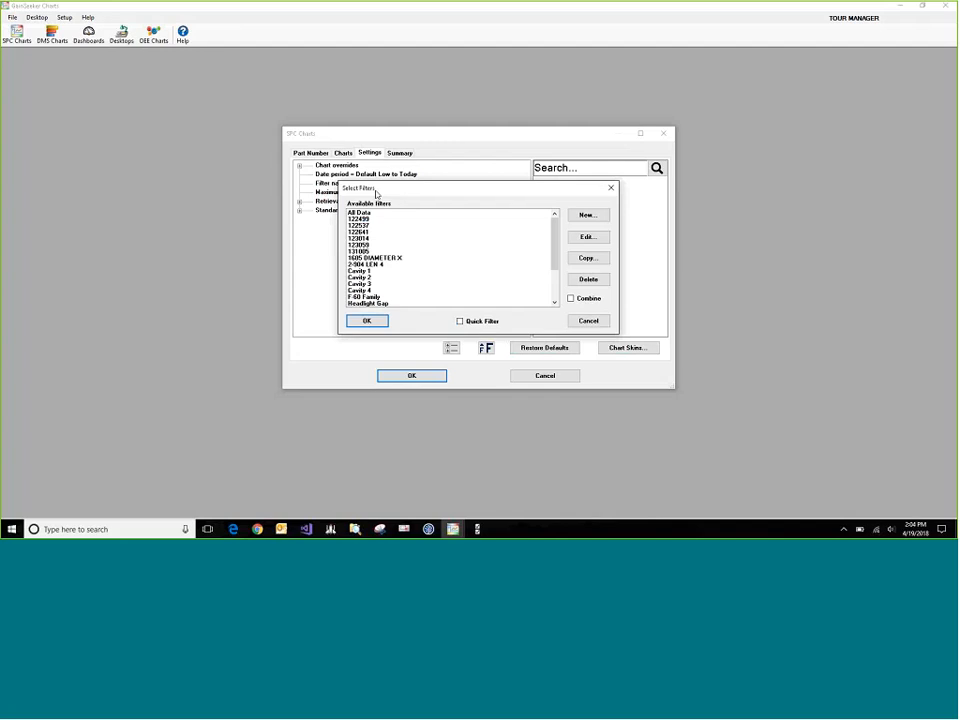
scroll(424, 283, "down", 2)
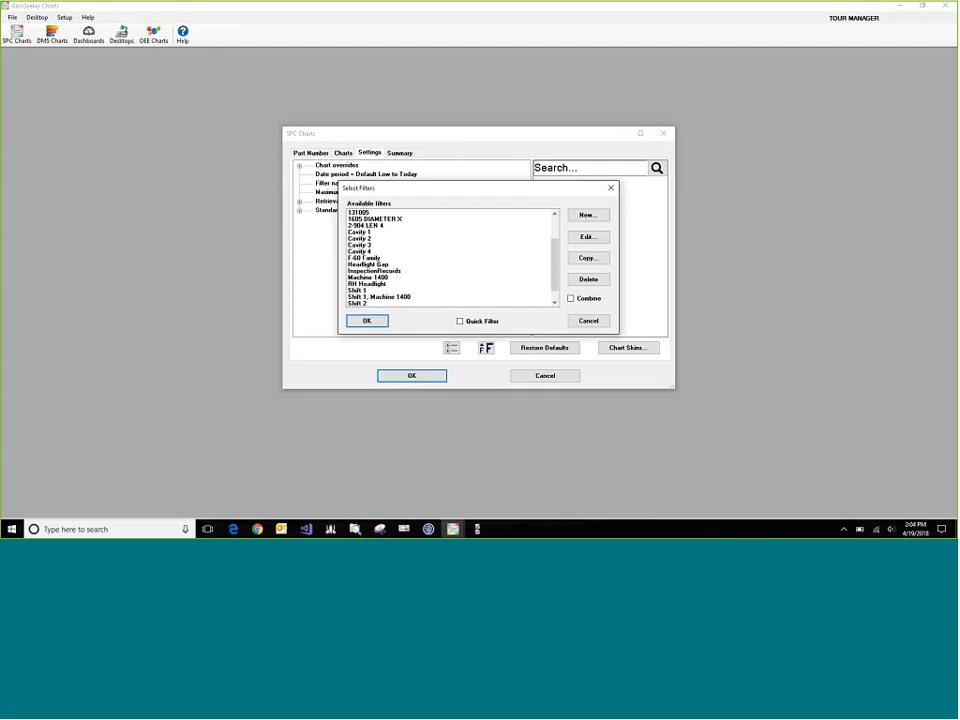
key("Return")
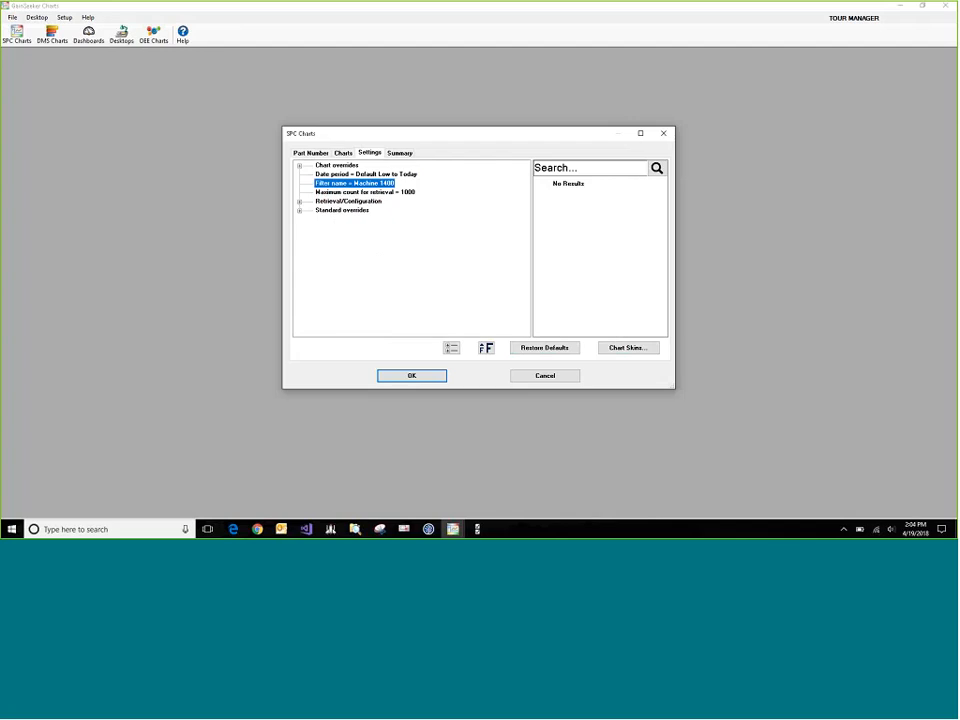
- Generate the control charts for the selected headlight parts and tile the chart windows
key("Return")
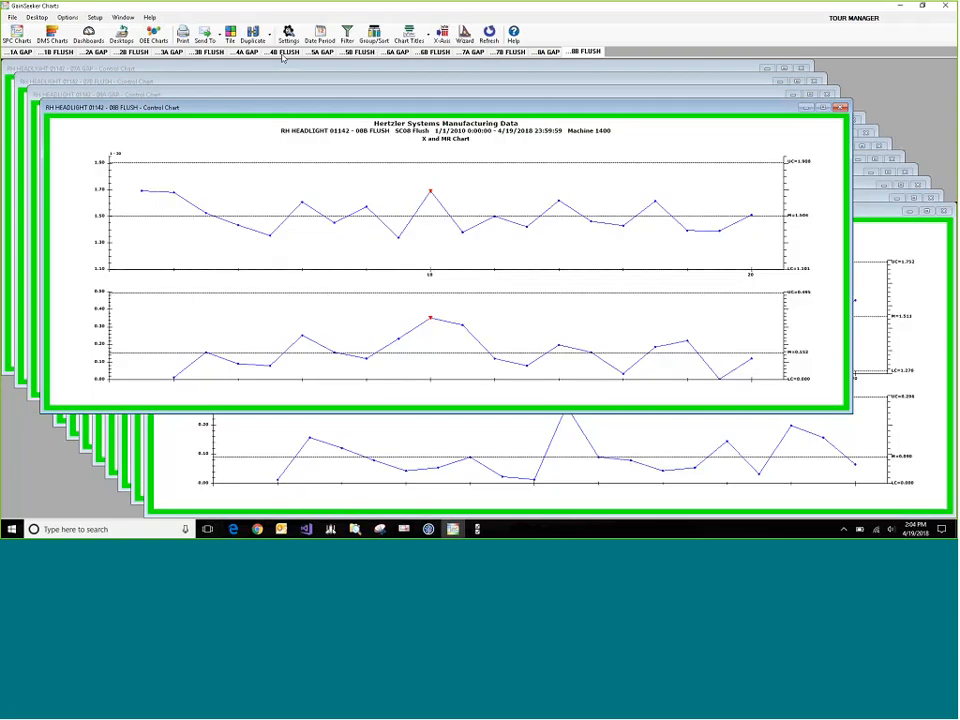
left_click(230, 34)
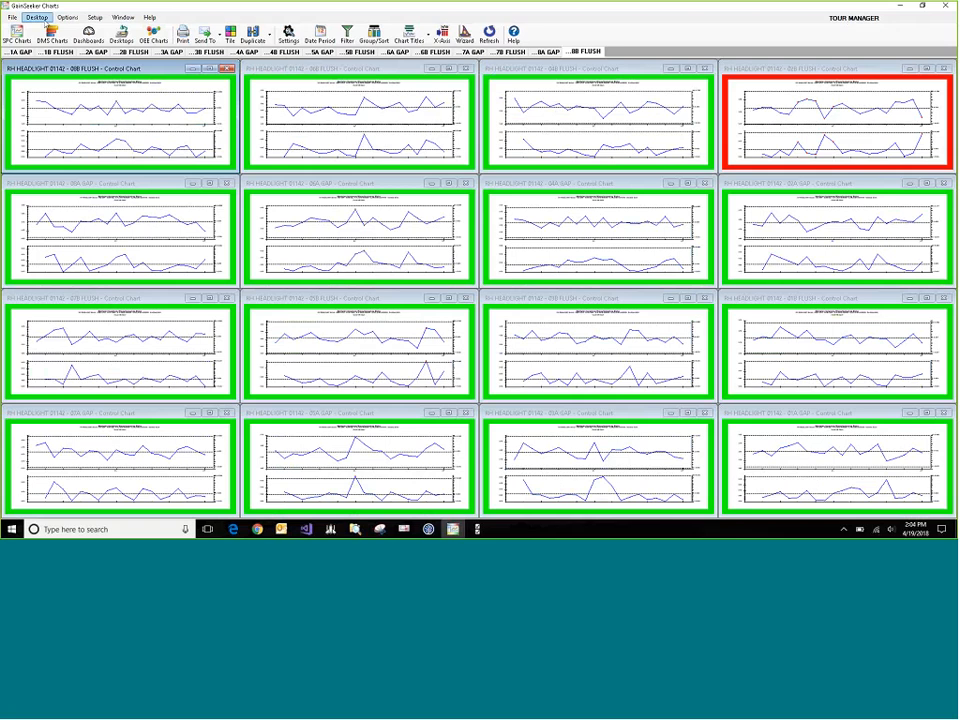
- Close all the tiled headlight control charts
left_click(36, 18)
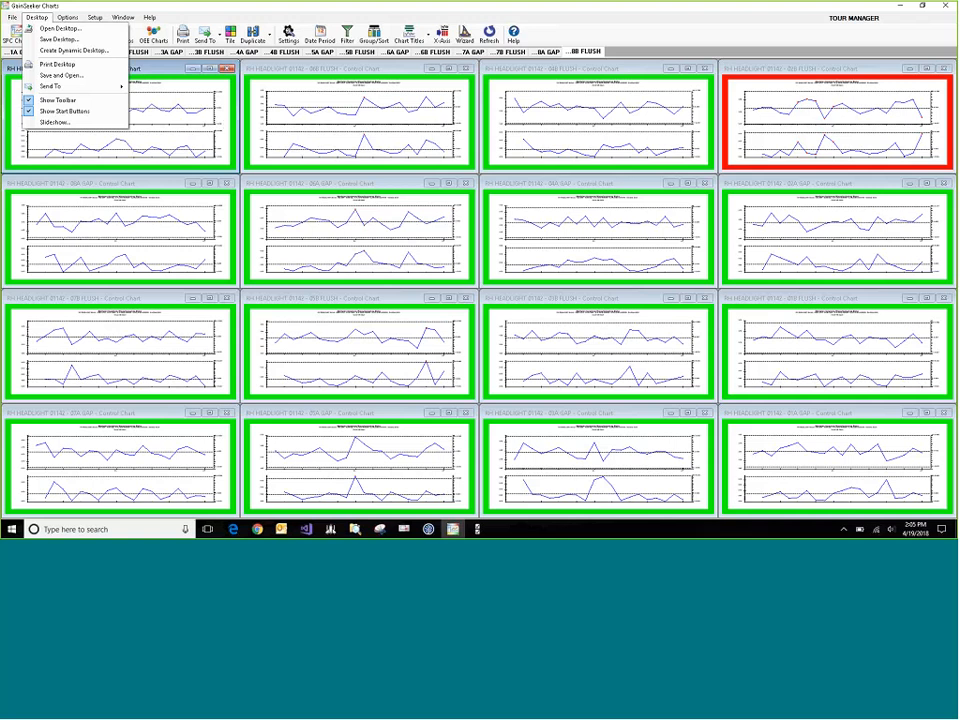
right_click(512, 52)
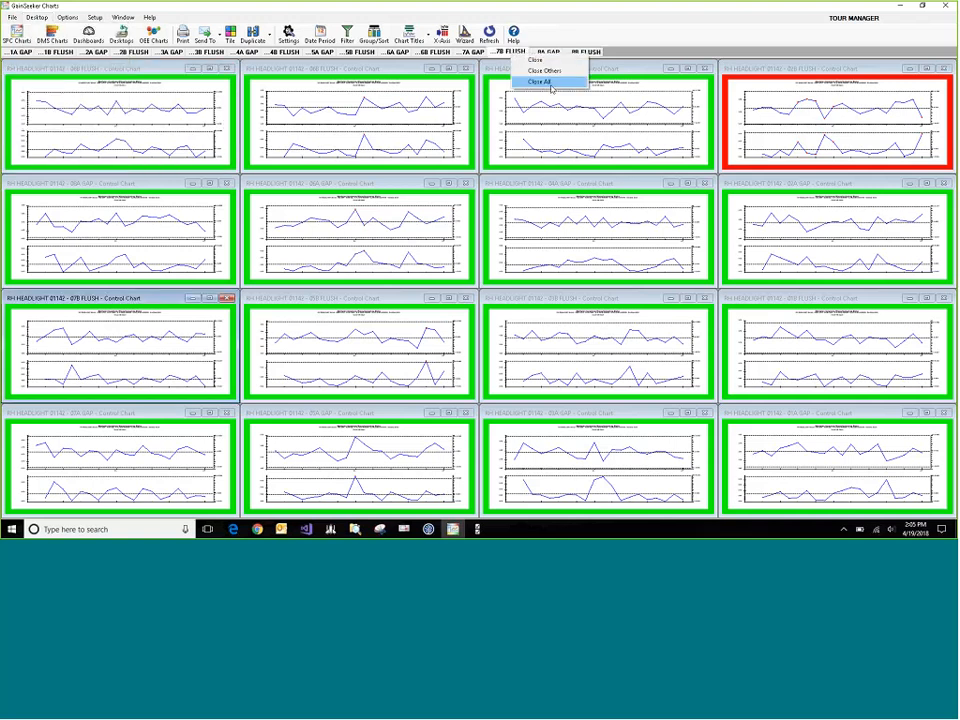
left_click(550, 84)
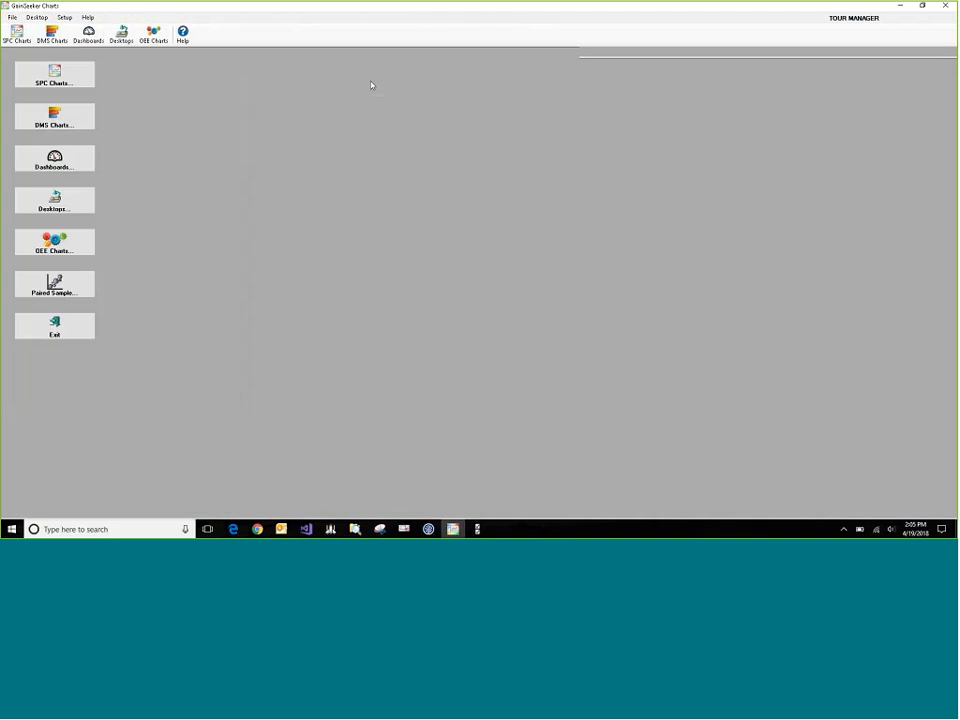
- Begin creating a dynamic desktop for SPC data with a Tiled chart layout and the Machine 1400 filter
left_click(38, 17)
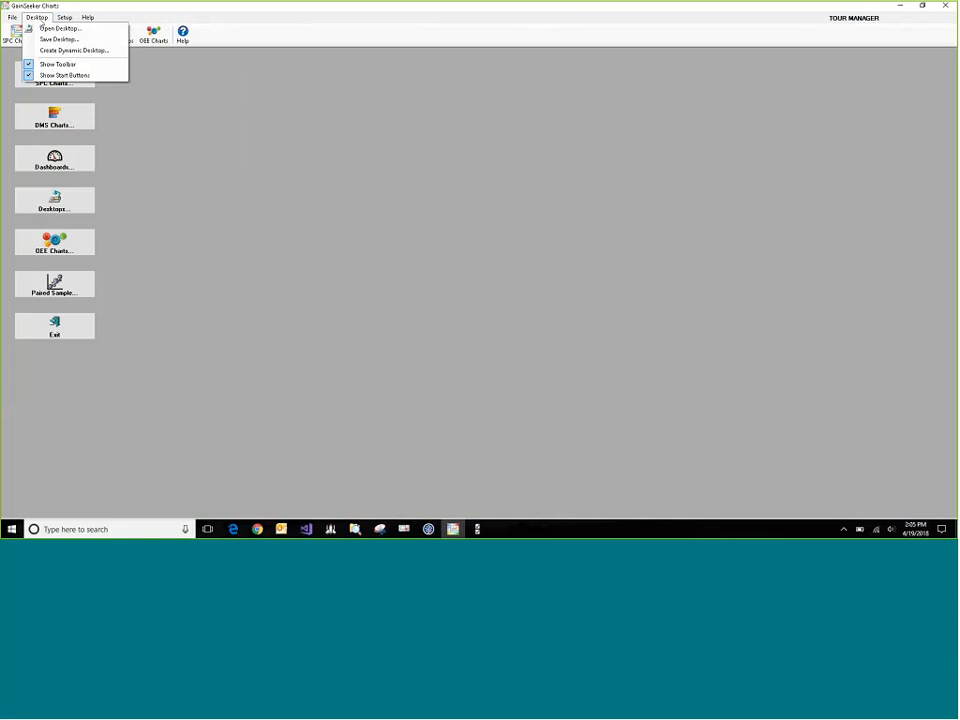
left_click(88, 51)
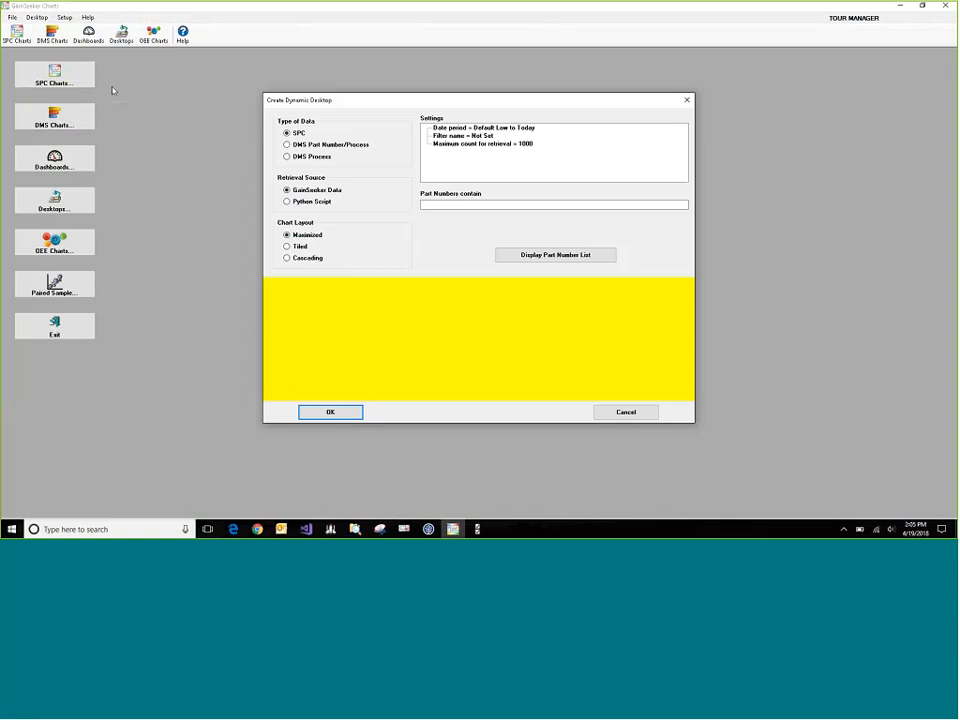
mouse_move(297, 251)
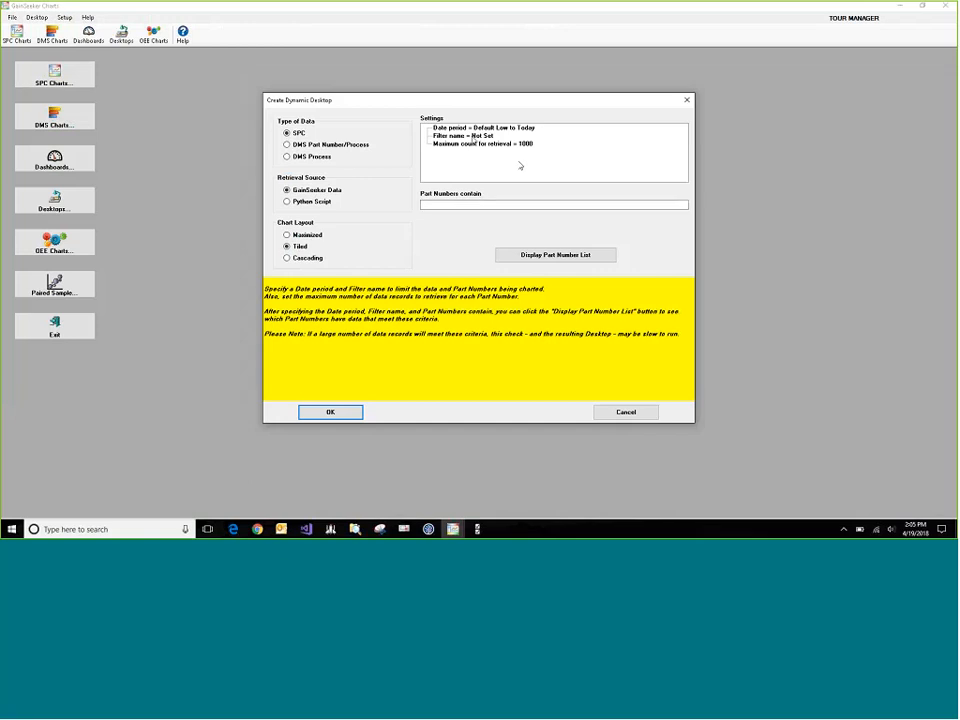
left_click(480, 136)
double_click(480, 136)
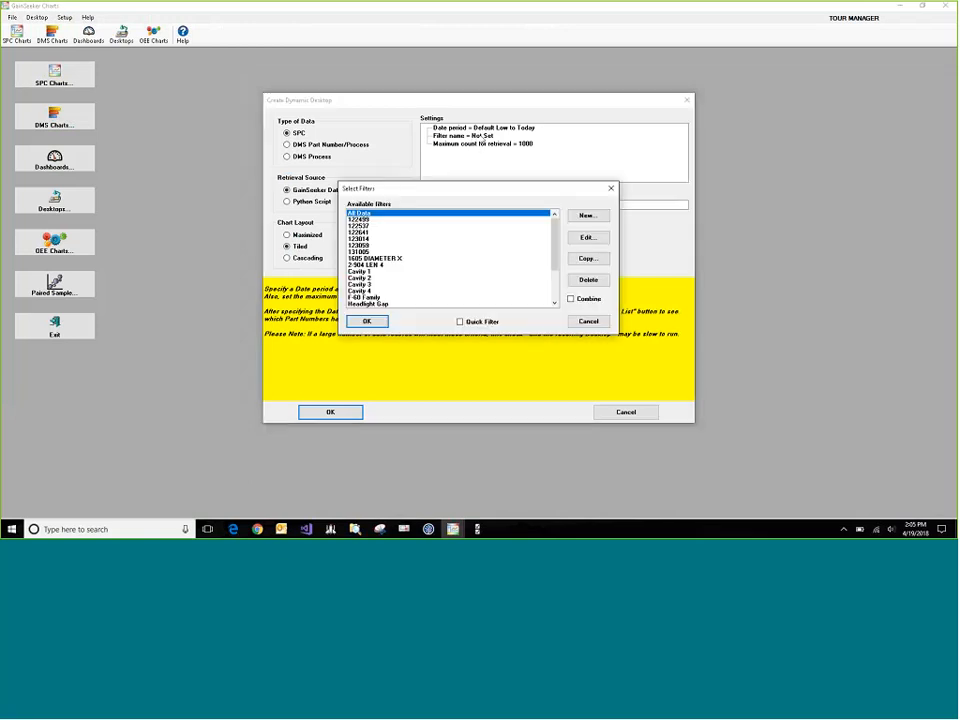
key("m")
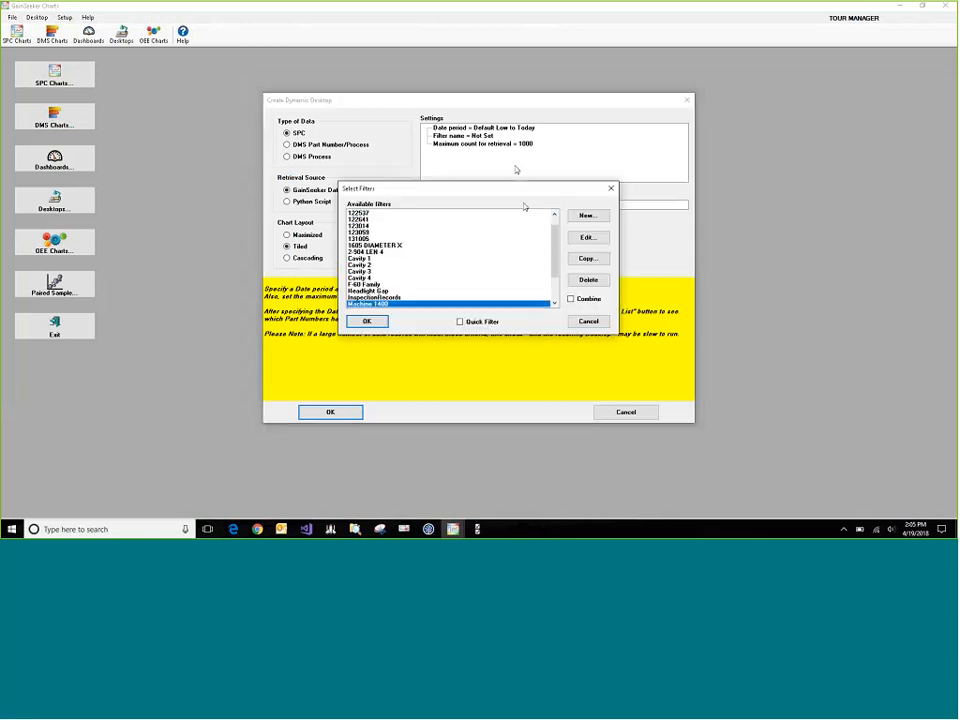
left_click(368, 321)
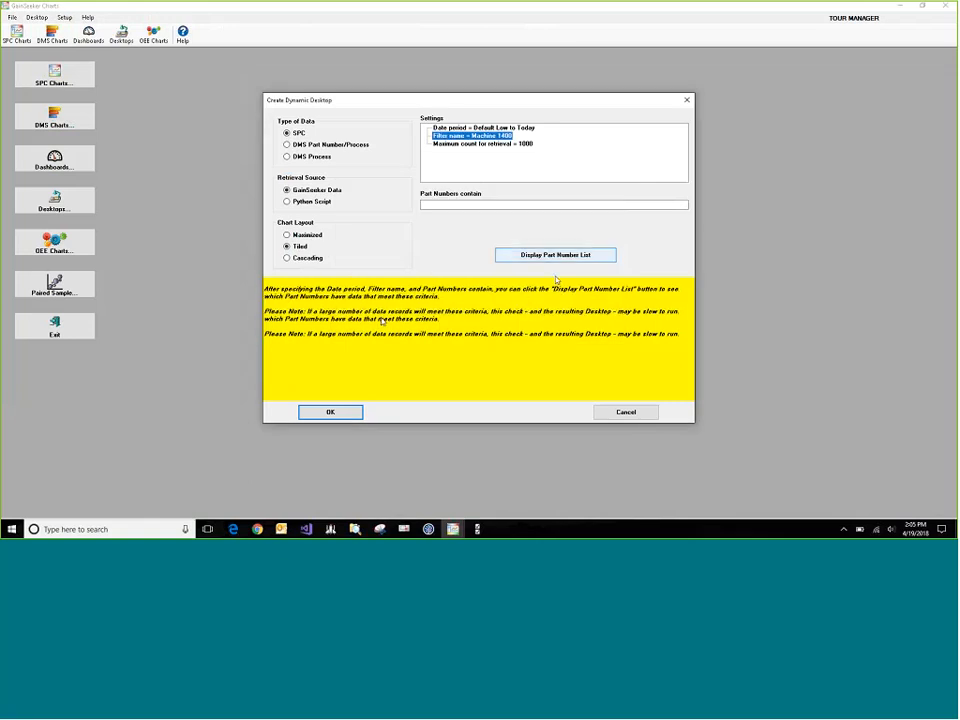
- Limit the dynamic desktop to part numbers containing "headlight" and check the list of matching part numbers
left_click(525, 205)
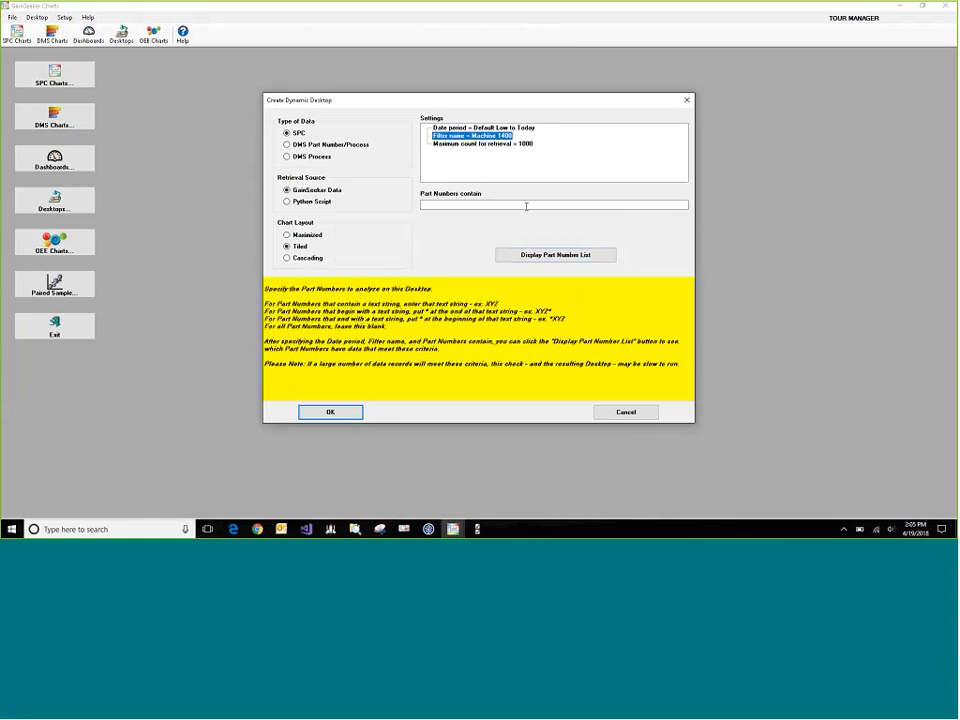
type("N")
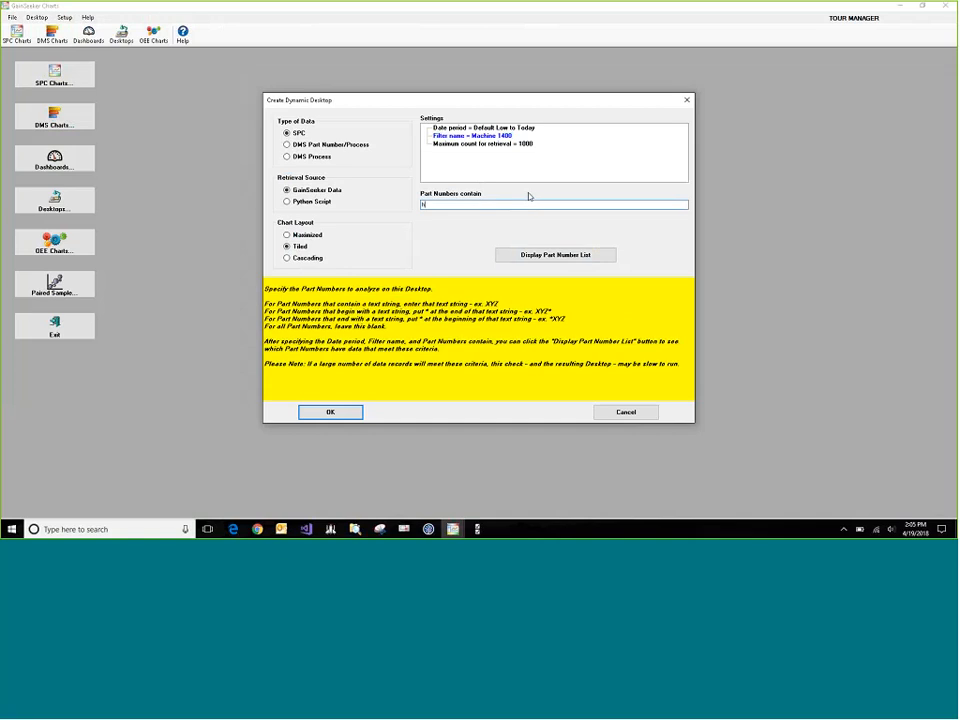
type("eadlight")
left_click(576, 256)
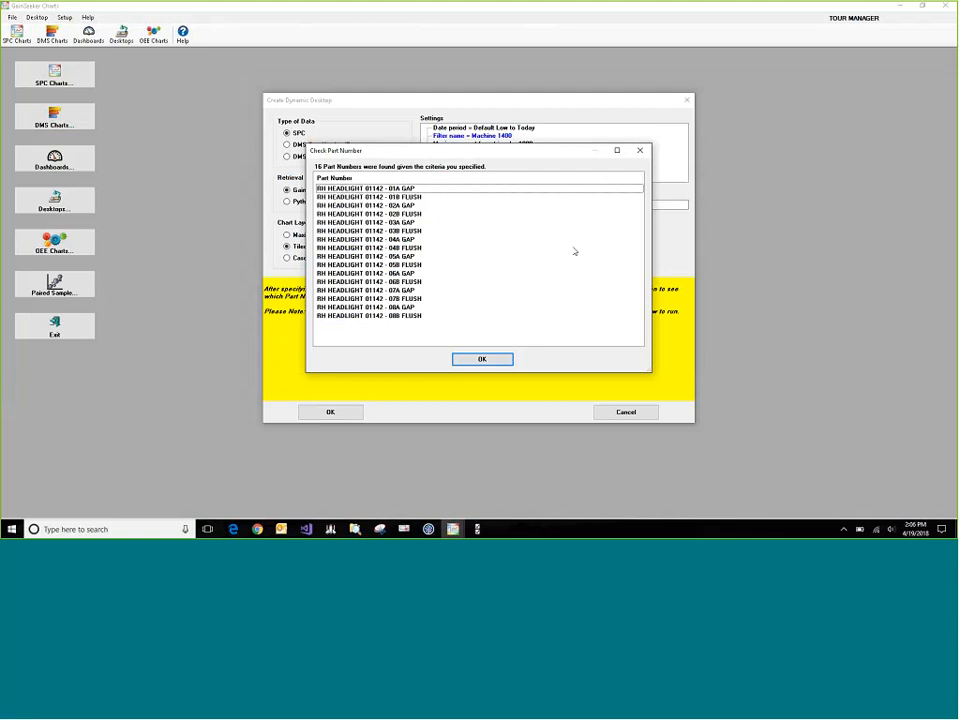
left_click(482, 359)
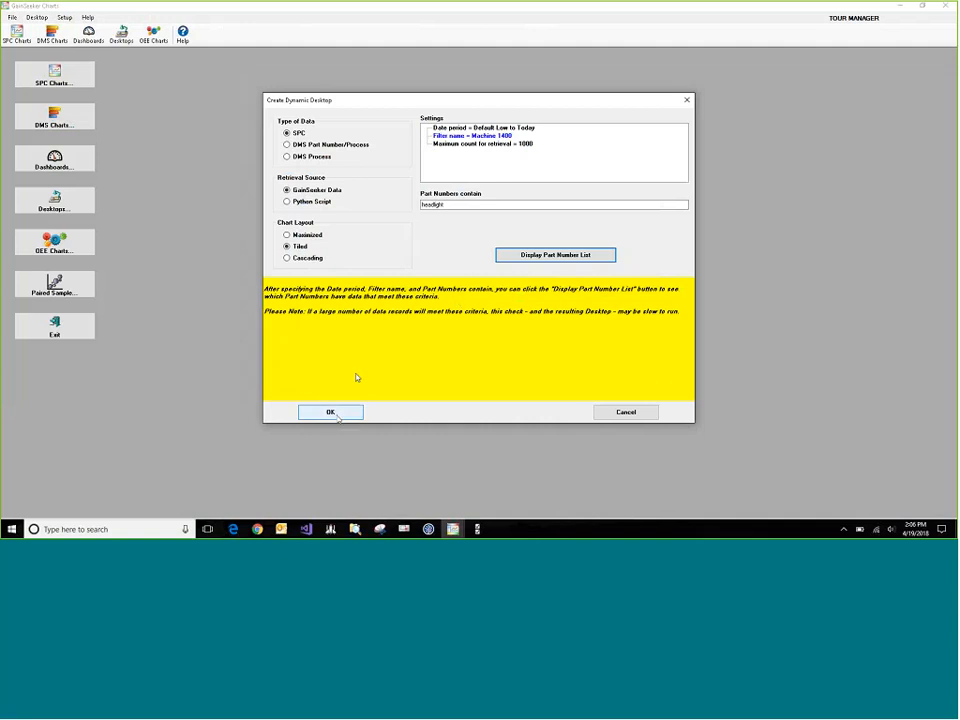
- Accept Control Chart as the chart type, then save the dynamic desktop as "TTL" and open it
left_click(337, 416)
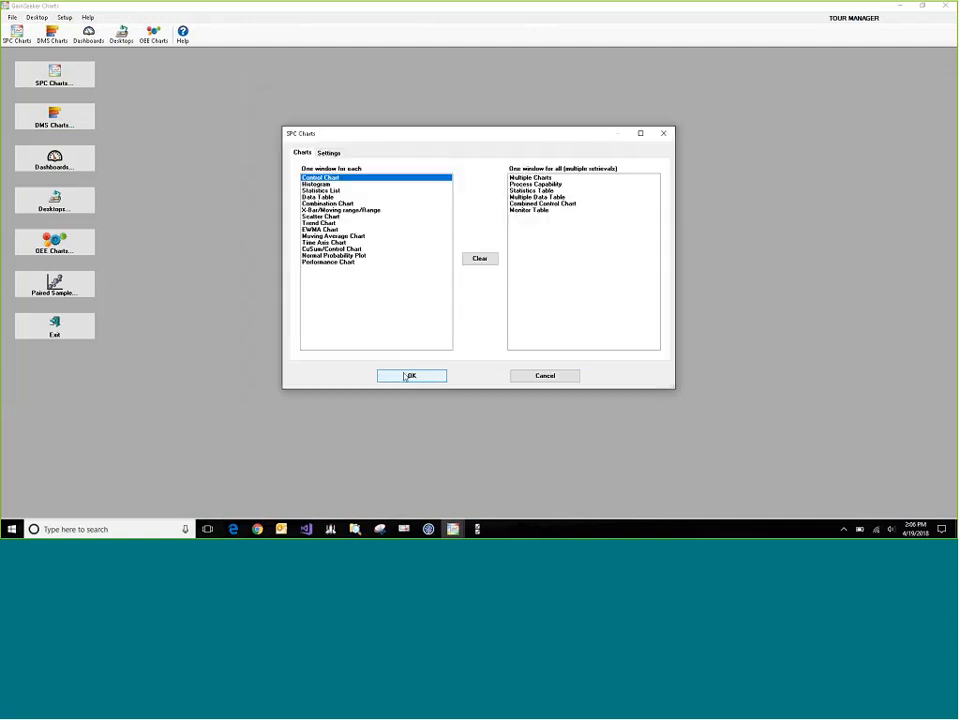
left_click(410, 377)
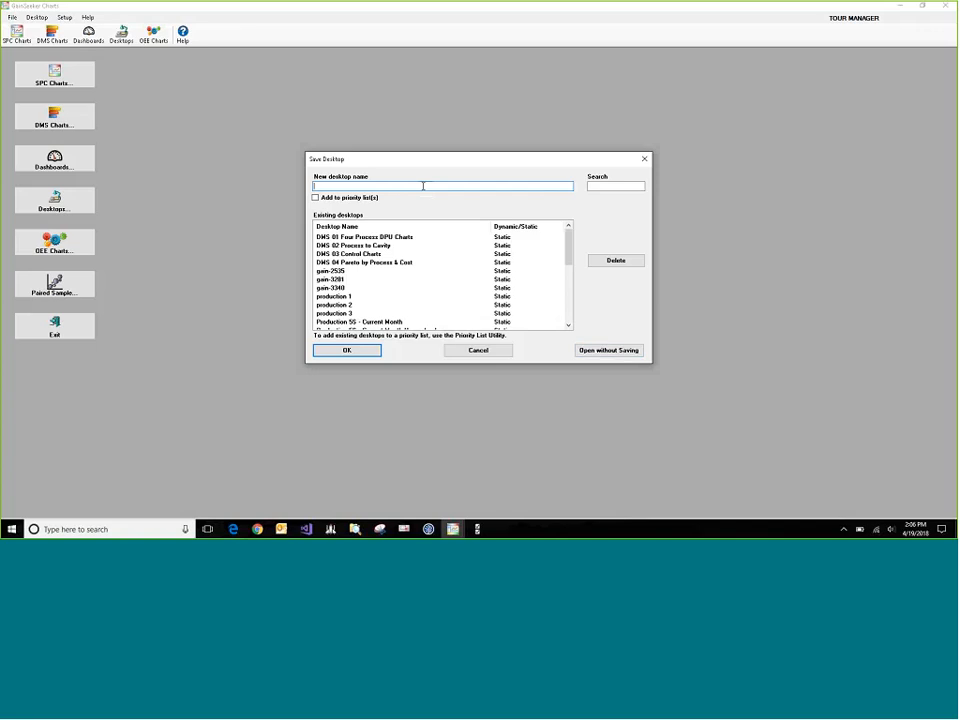
type("TTL")
left_click(370, 351)
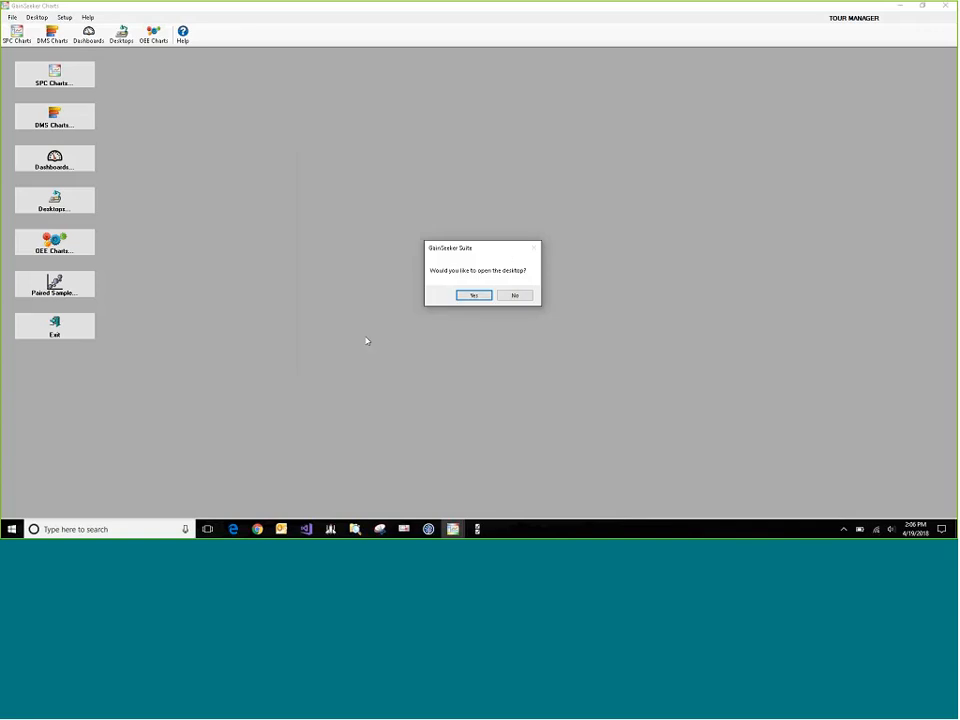
left_click(486, 298)
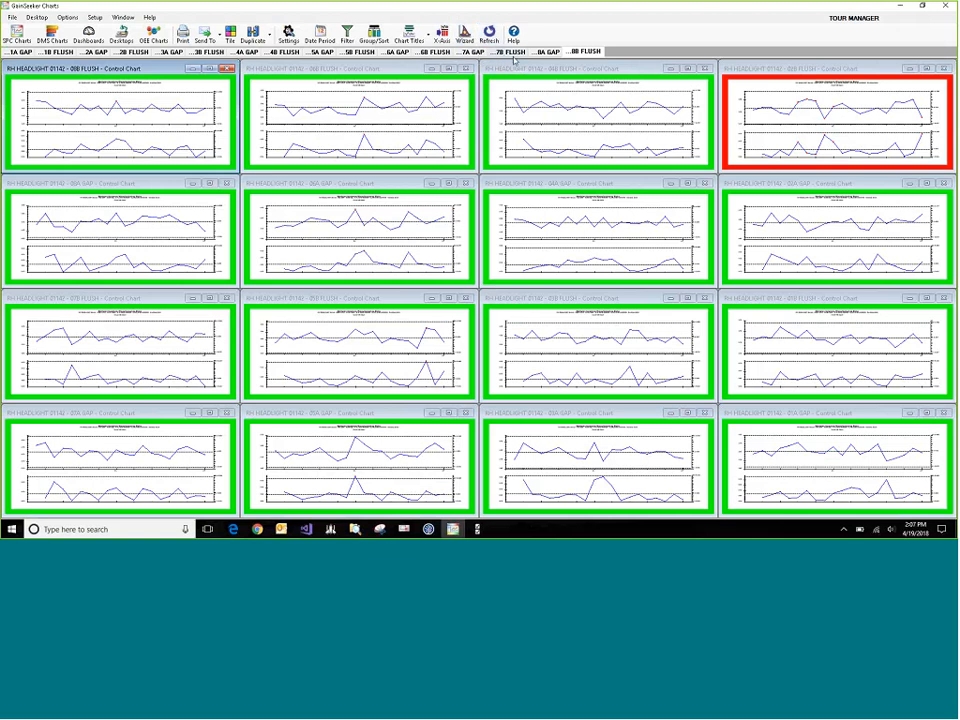
- Close all the tiled charts and reopen the saved dynamic desktop "TTL"
right_click(514, 53)
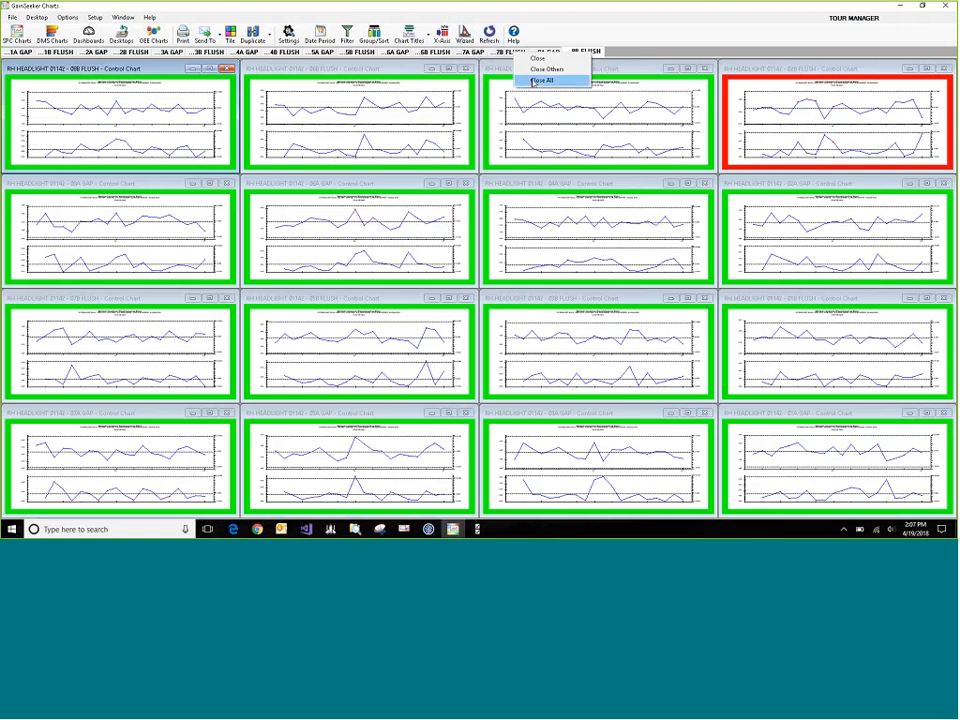
left_click(538, 80)
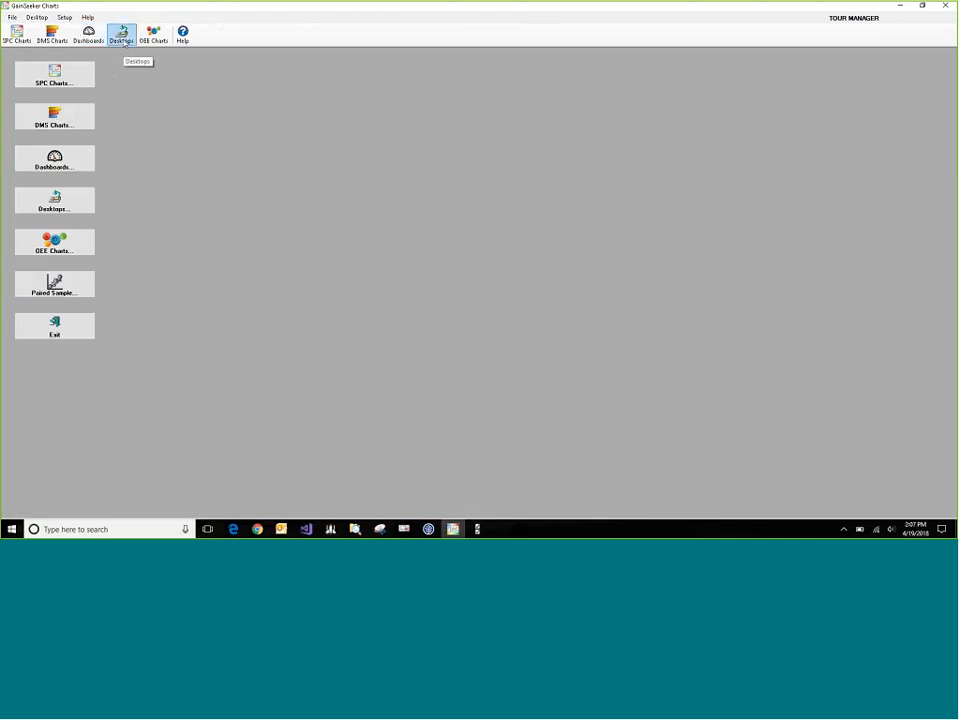
left_click(121, 33)
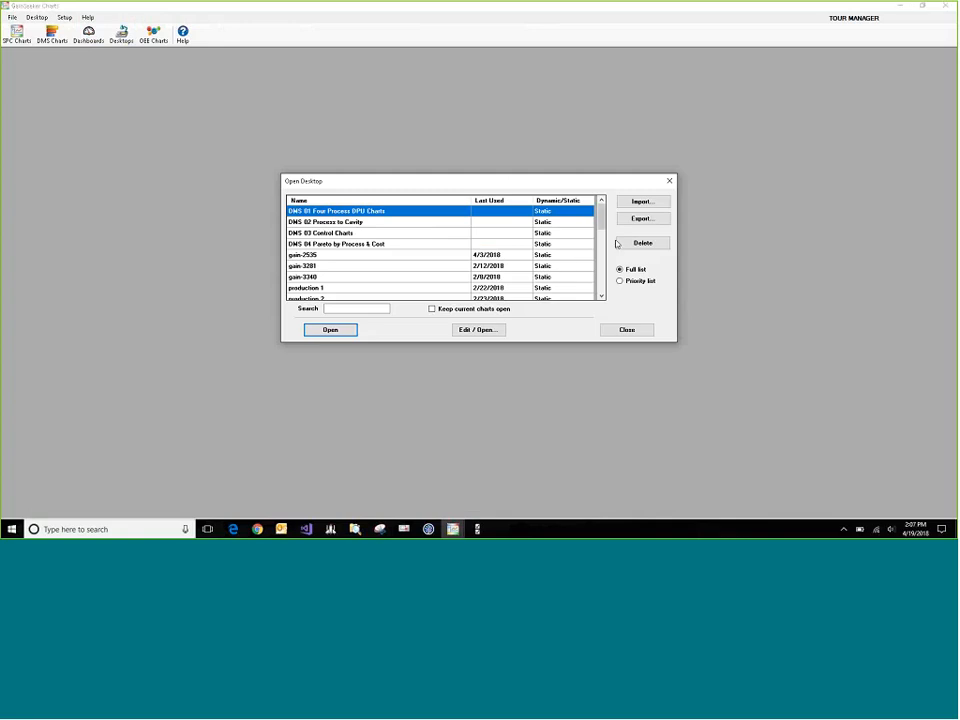
left_click_drag(602, 222, 410, 297)
left_click(410, 290)
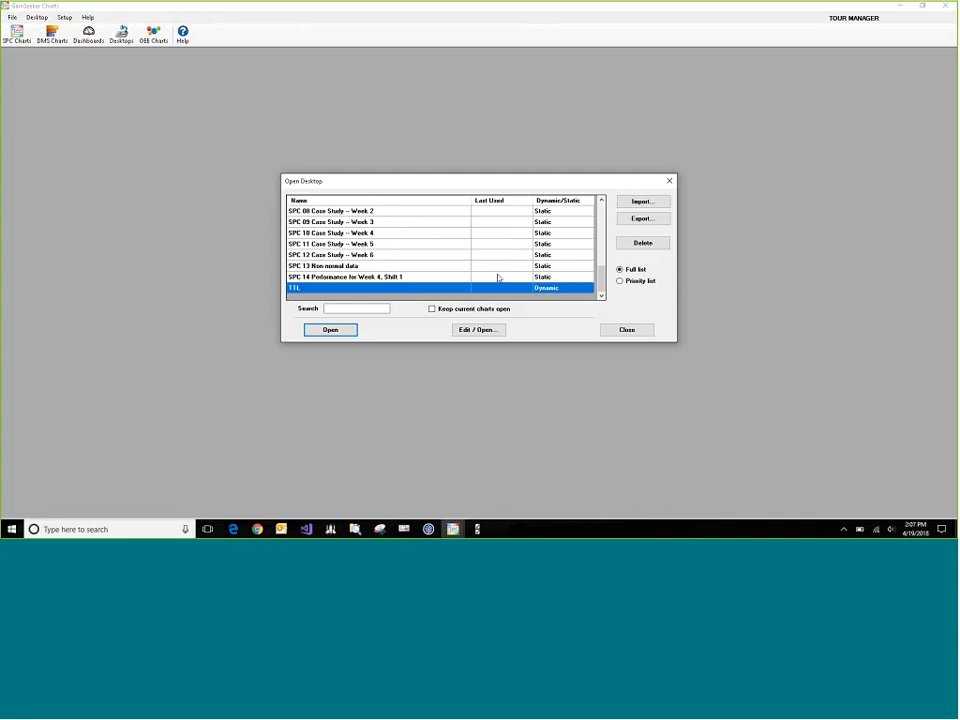
left_click(338, 332)
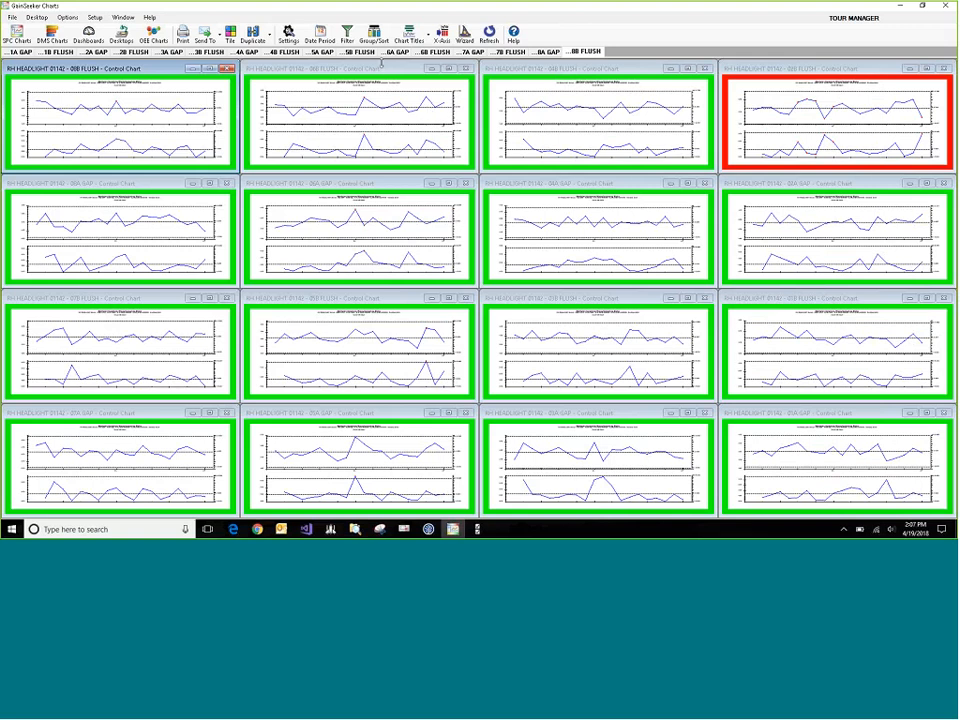
- Set the real-time failure border of the RH HEADLIGHT 01142 - 06B FLUSH control chart to include 25 records
left_click(380, 70)
left_click(380, 70)
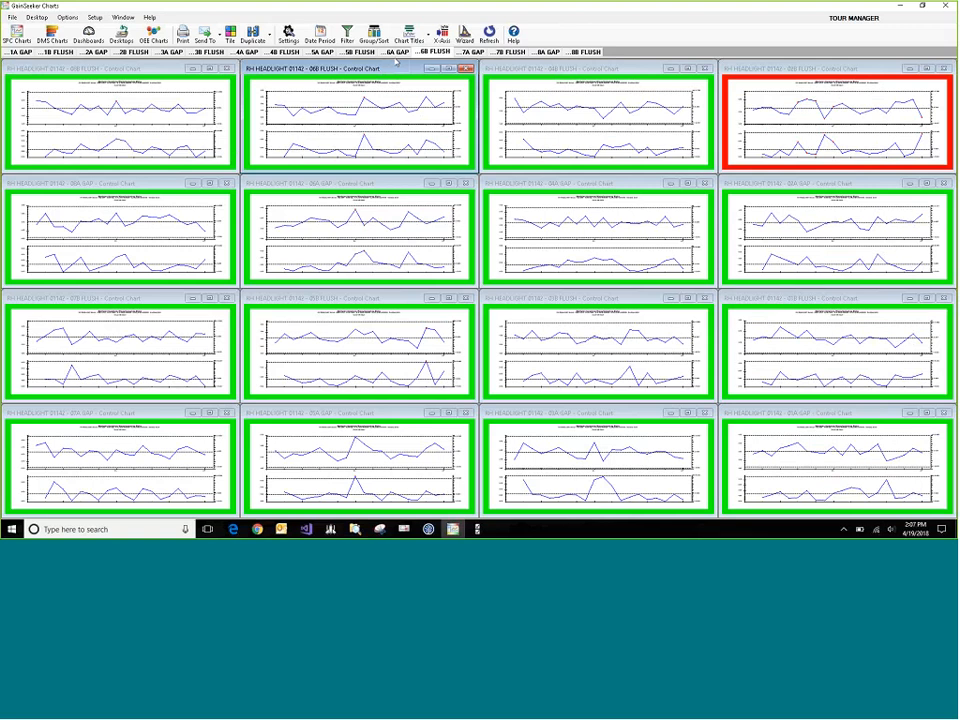
left_click(296, 35)
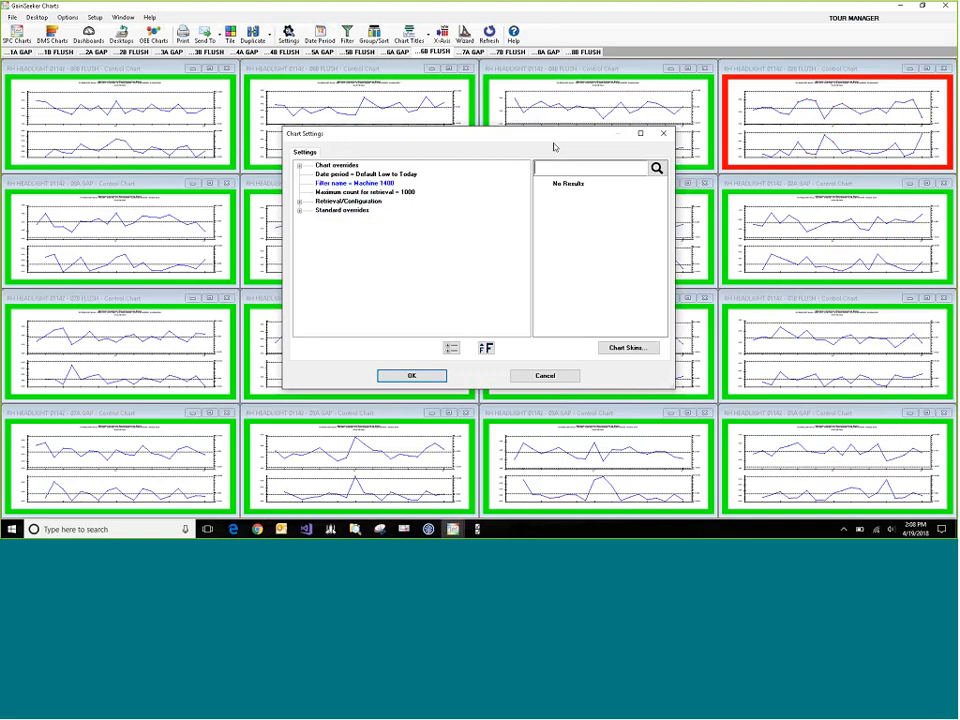
type("borde")
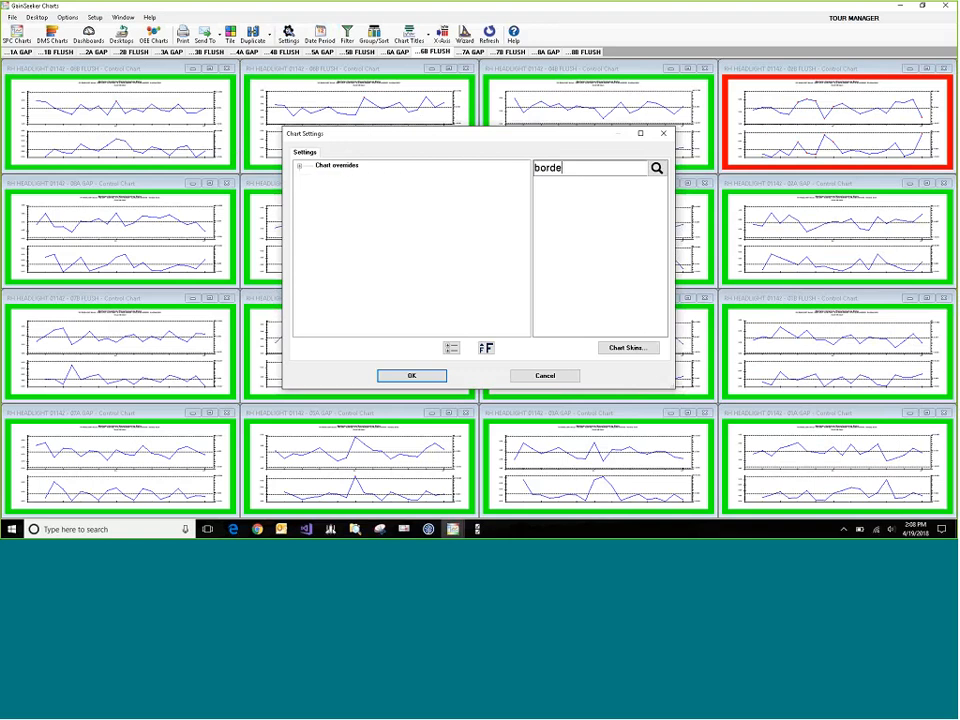
type("r")
left_click(601, 194)
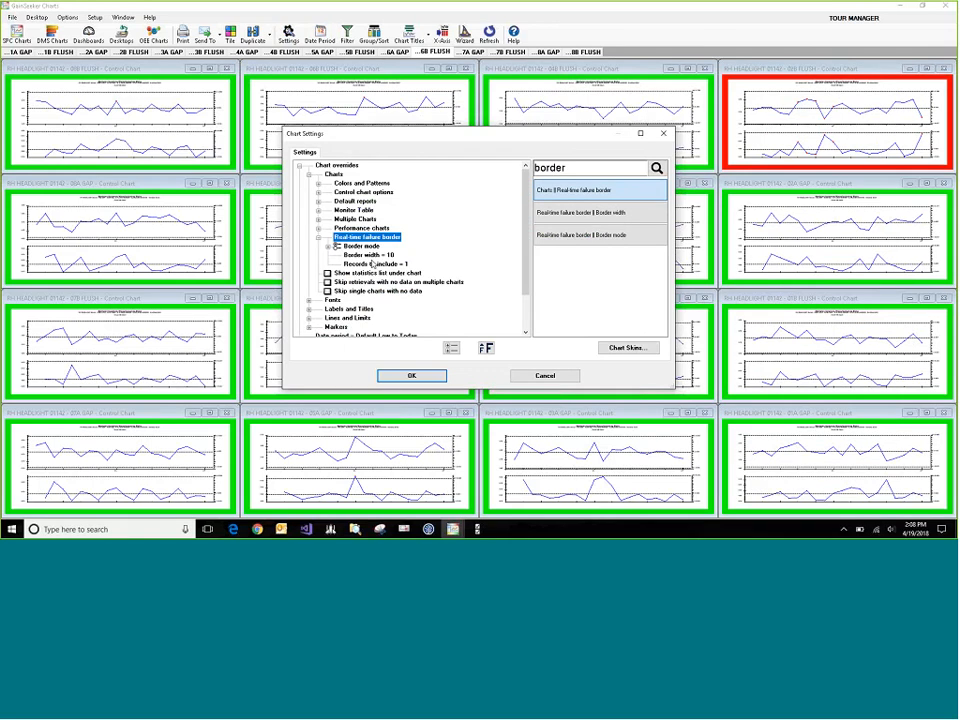
left_click(331, 247)
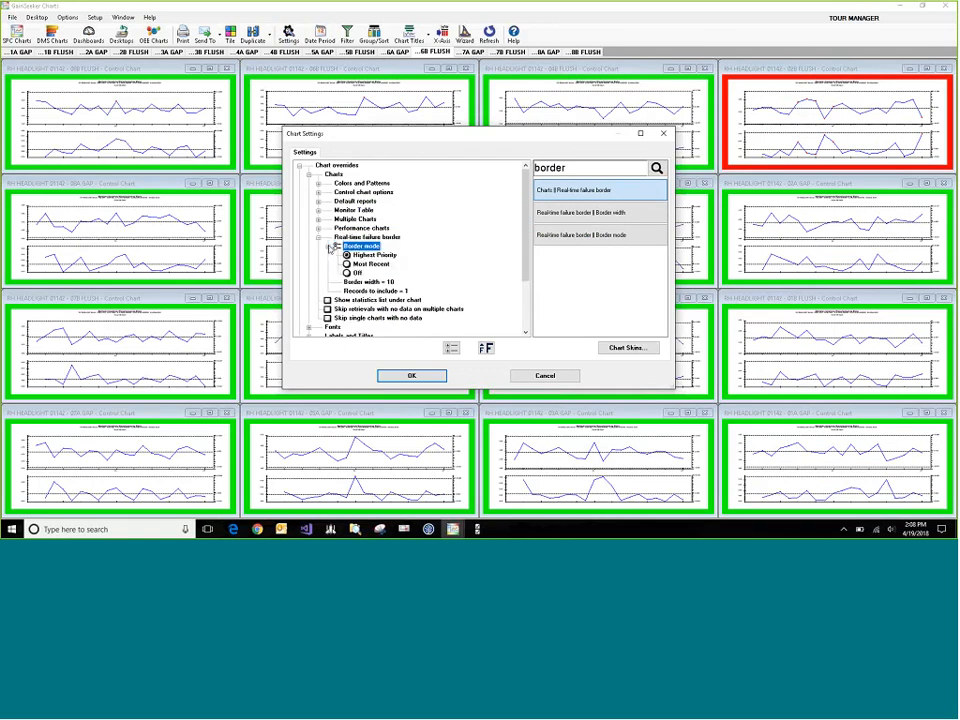
double_click(378, 291)
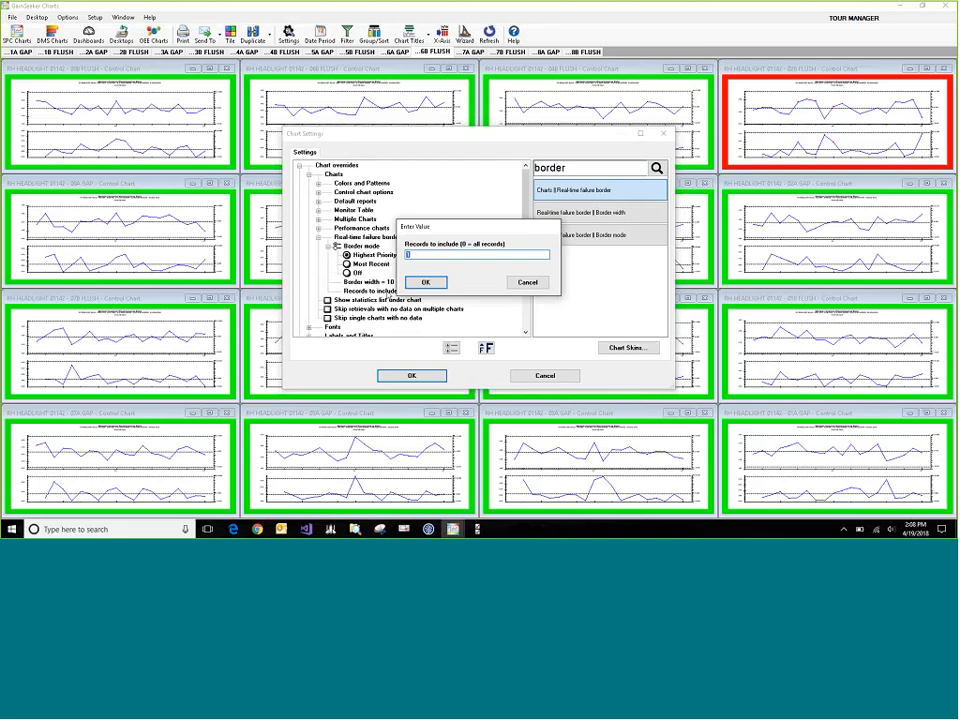
left_click(426, 283)
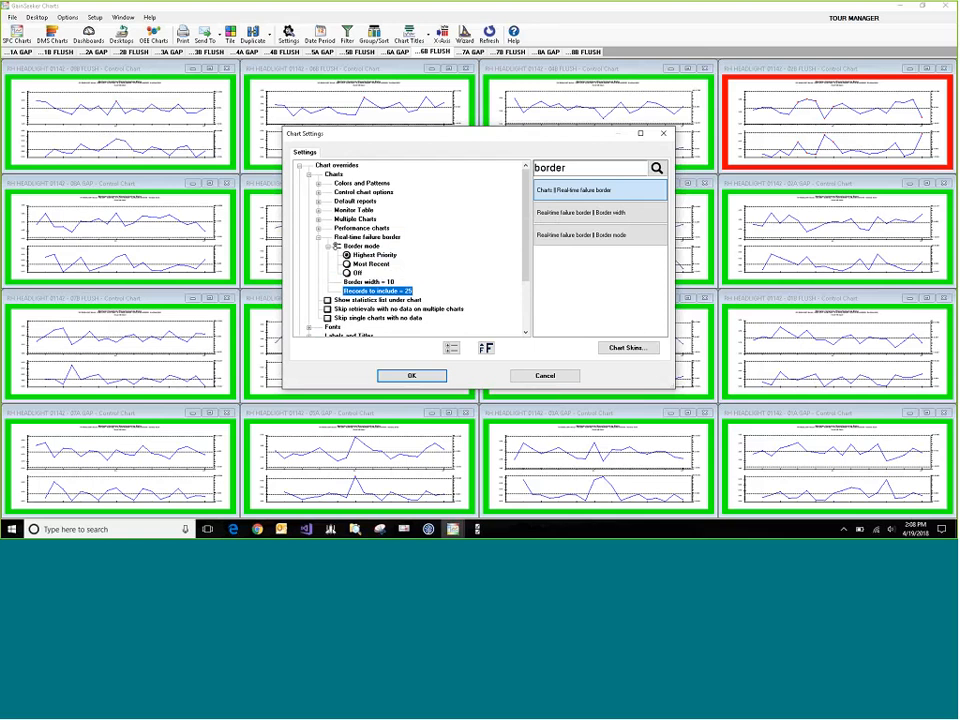
left_click(412, 376)
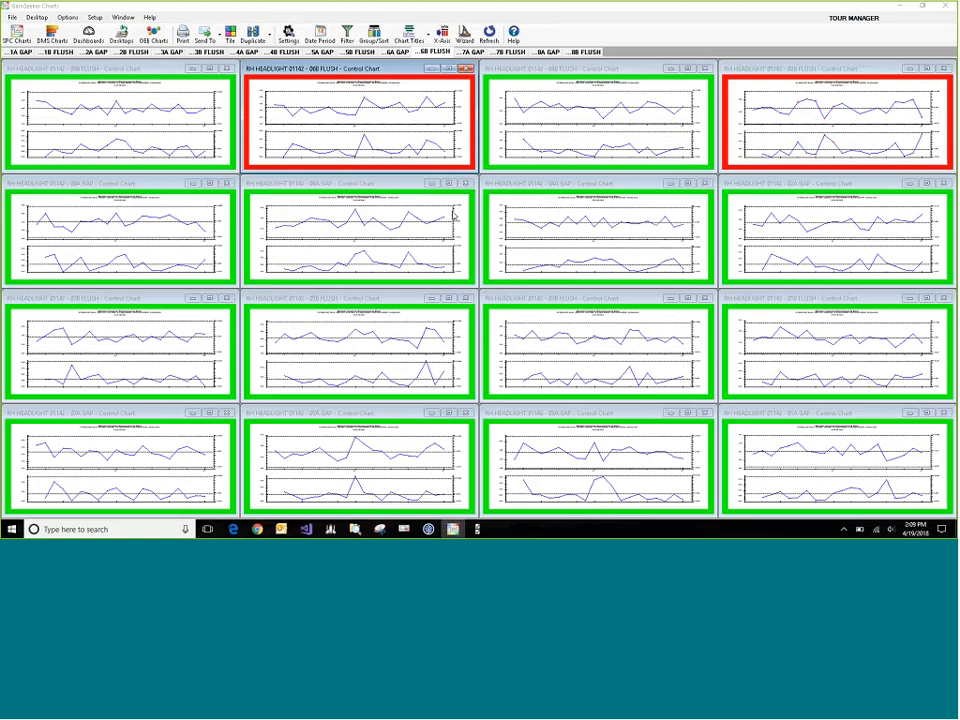
- Maximize the 06B FLUSH chart, temporarily bypass its red-flagged point from statistics and charts, and close all charts
left_click(449, 69)
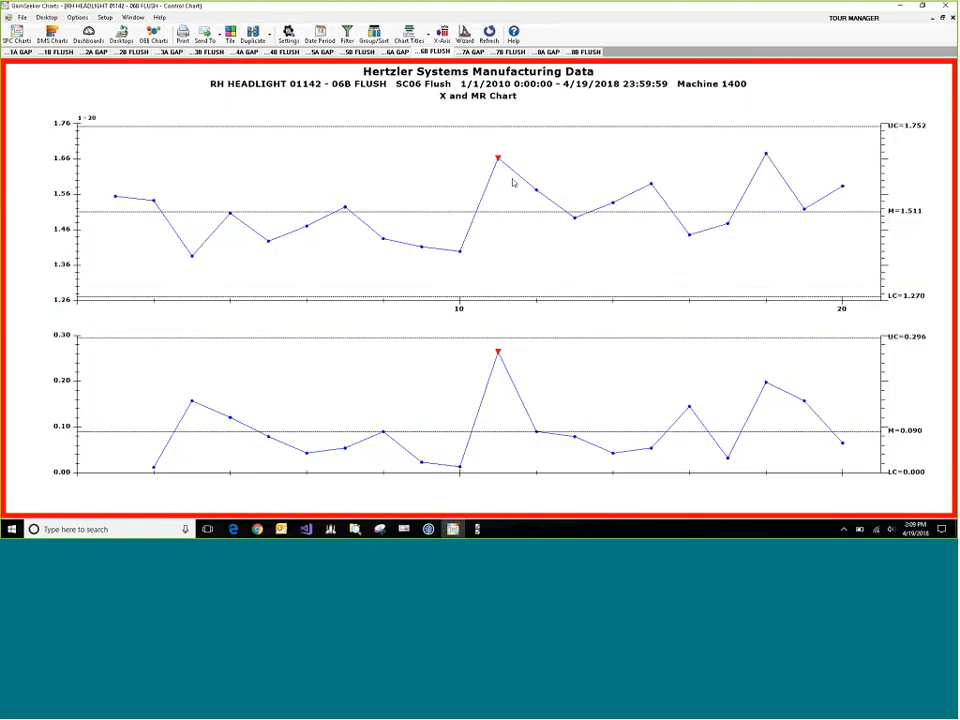
right_click(512, 183)
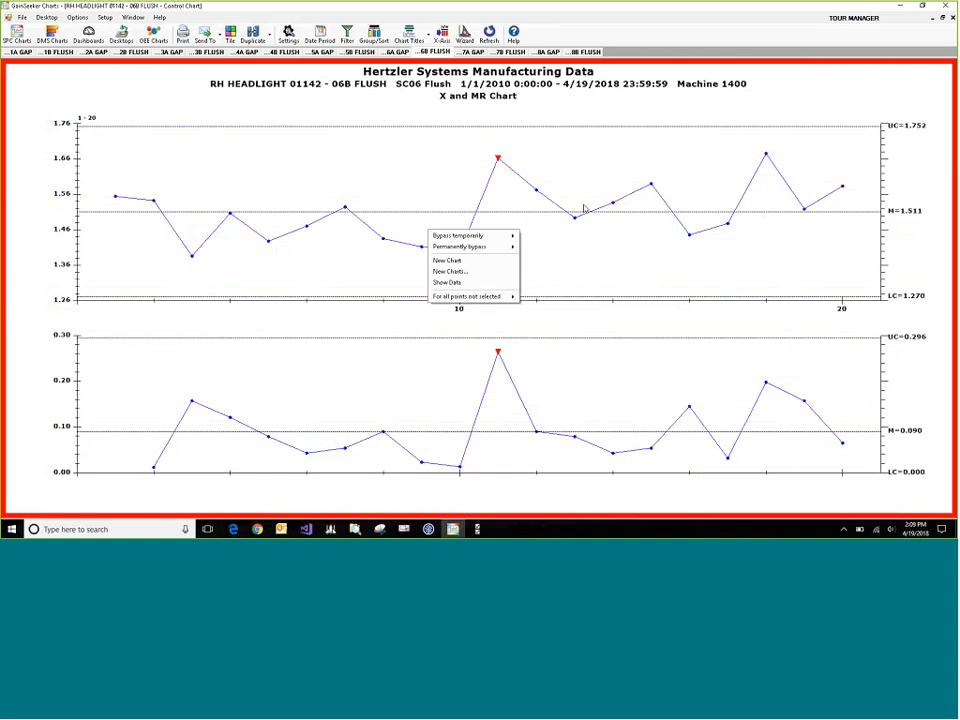
mouse_move(504, 238)
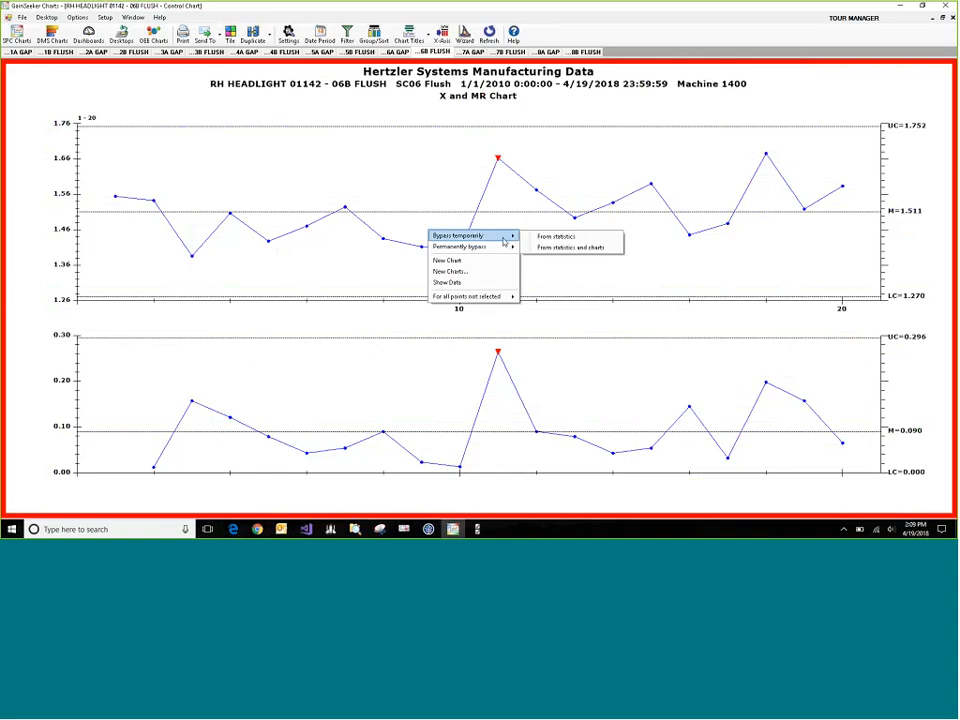
left_click(565, 247)
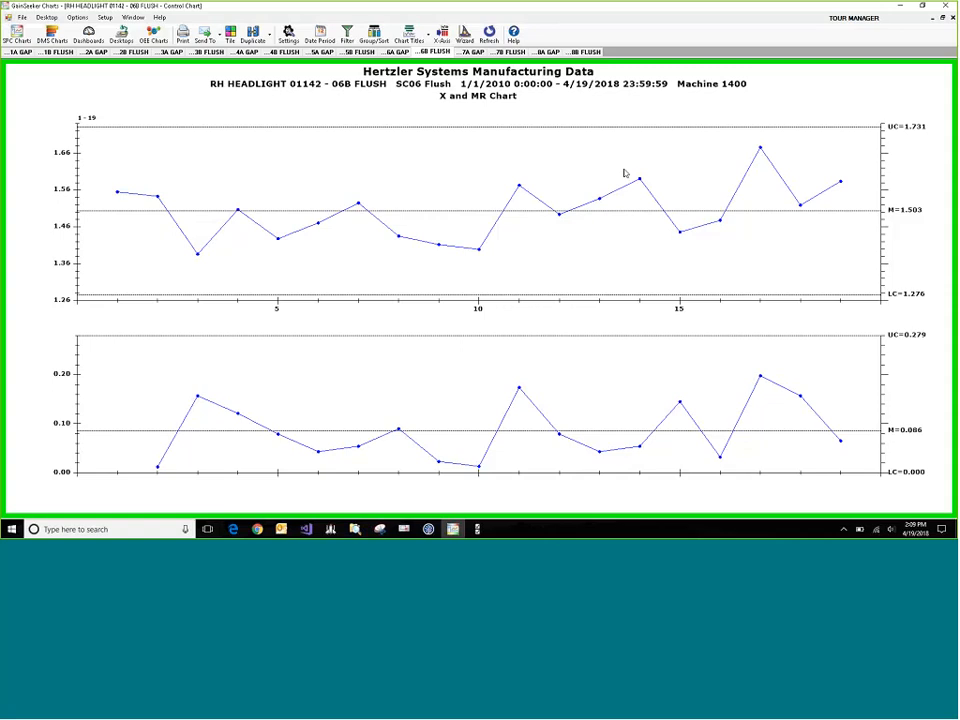
right_click(415, 61)
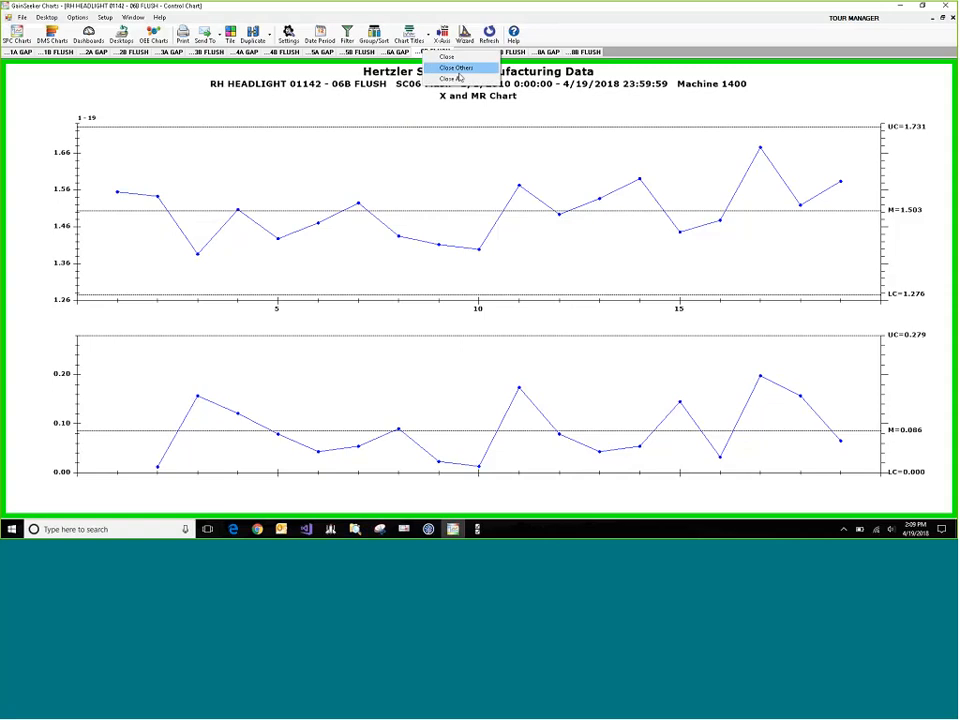
left_click(446, 80)
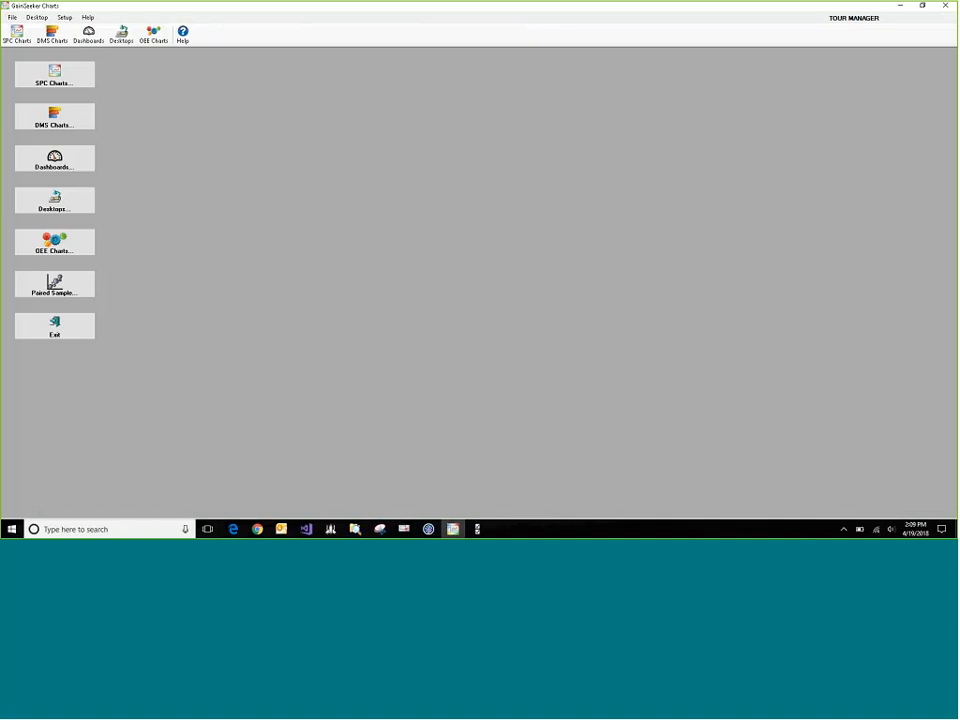
- Start a new filter named "Line 1" from the filter setting of a new SPC chart request
left_click(75, 78)
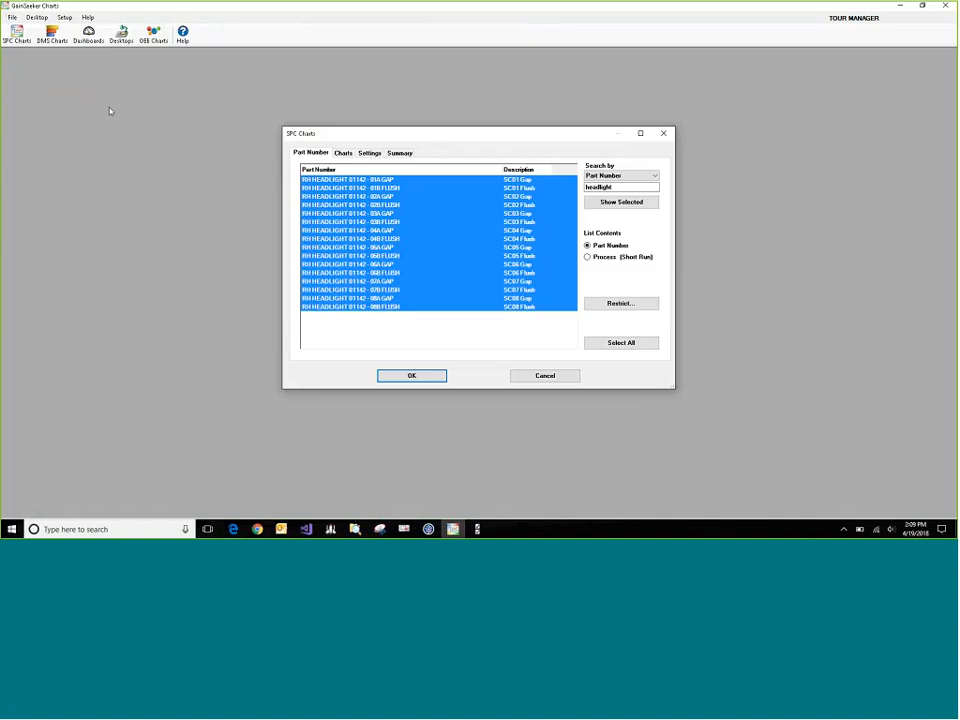
left_click(369, 152)
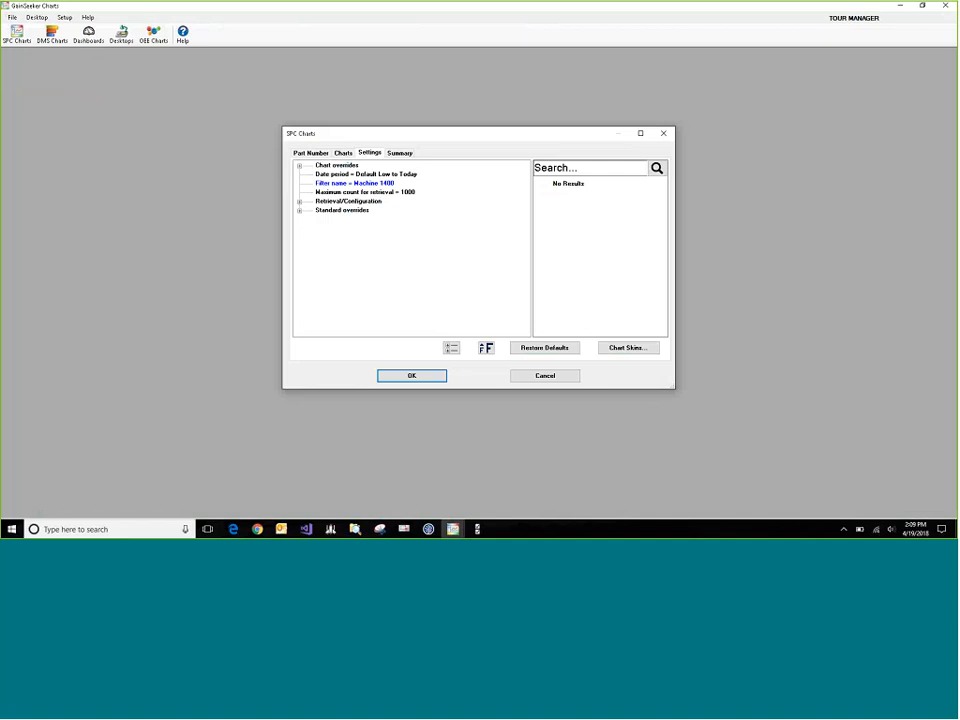
left_click(356, 184)
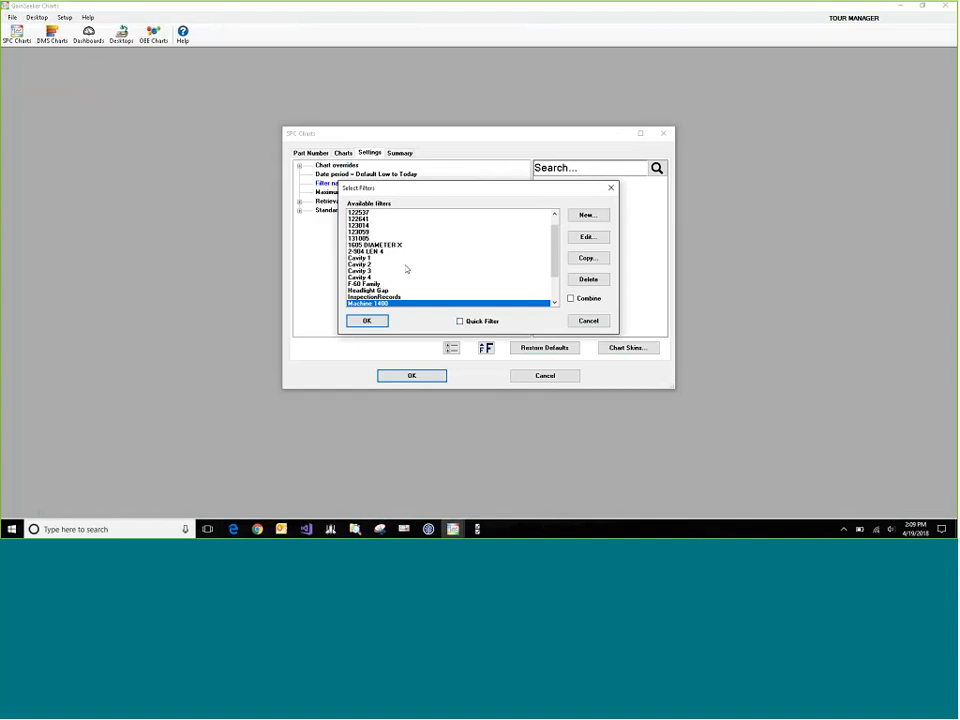
left_click(587, 216)
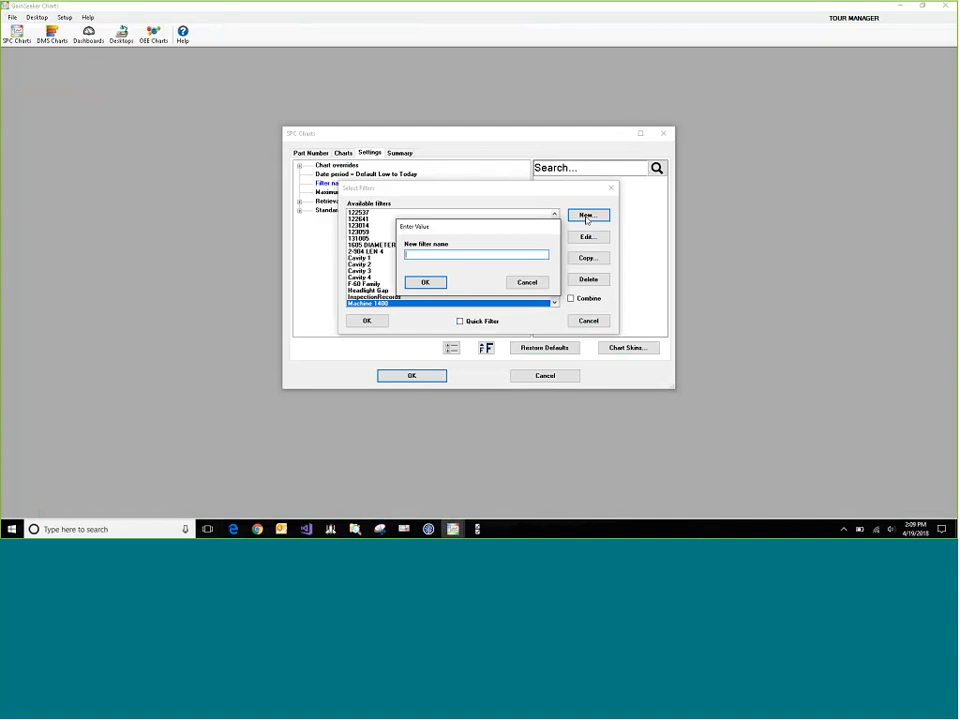
left_click(425, 282)
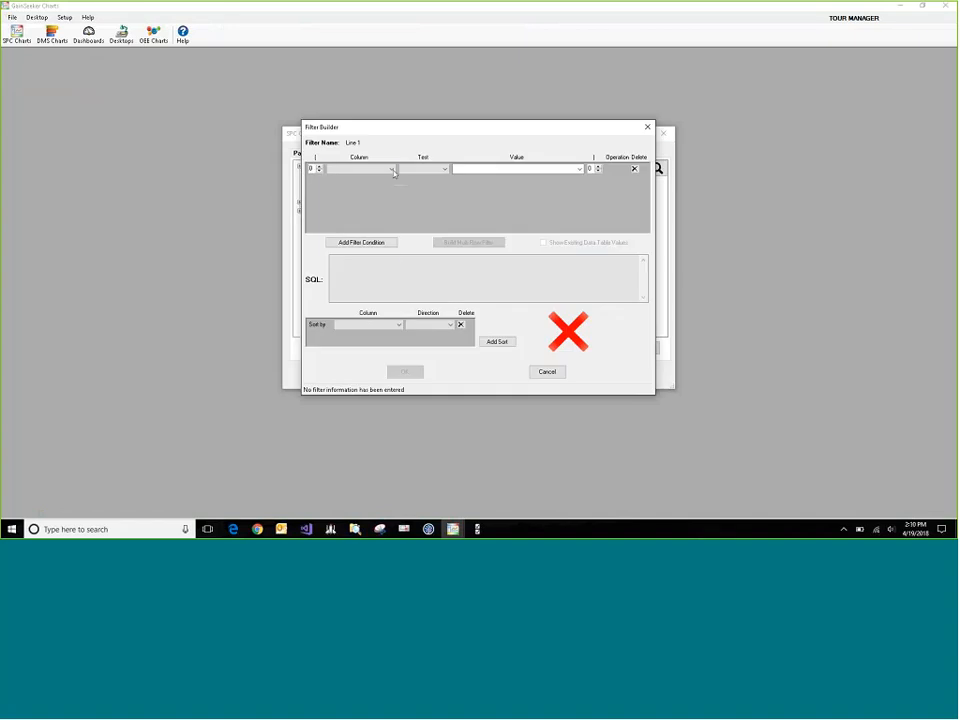
- Set the filter condition to Machine Equals and review the selectable machine values with and without existing data table values
left_click(392, 170)
left_click(380, 196)
left_click(441, 170)
left_click(434, 179)
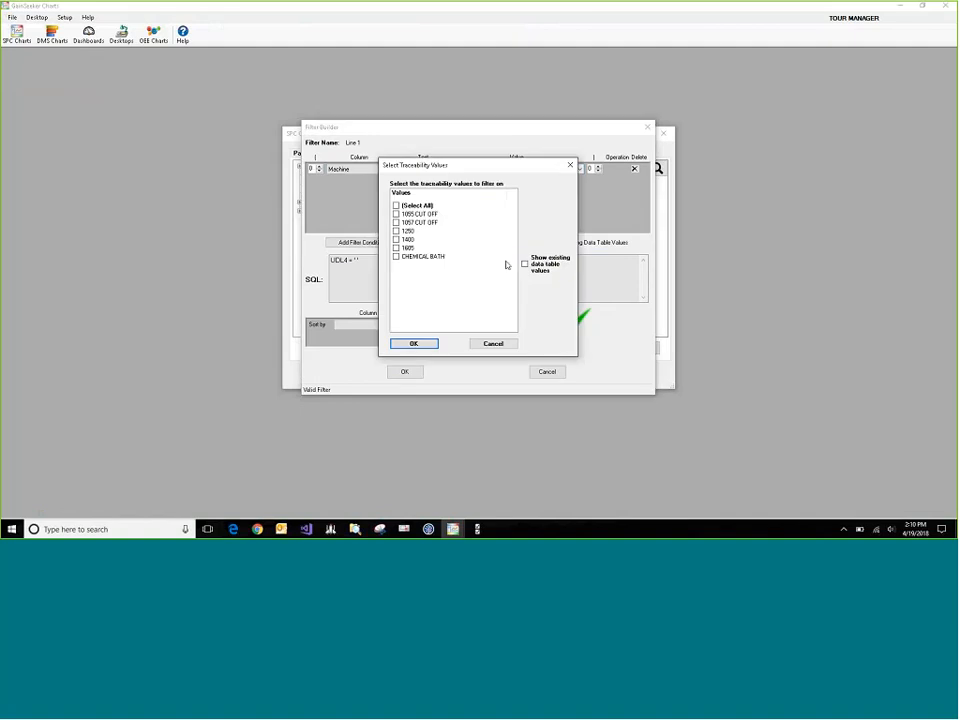
left_click(524, 266)
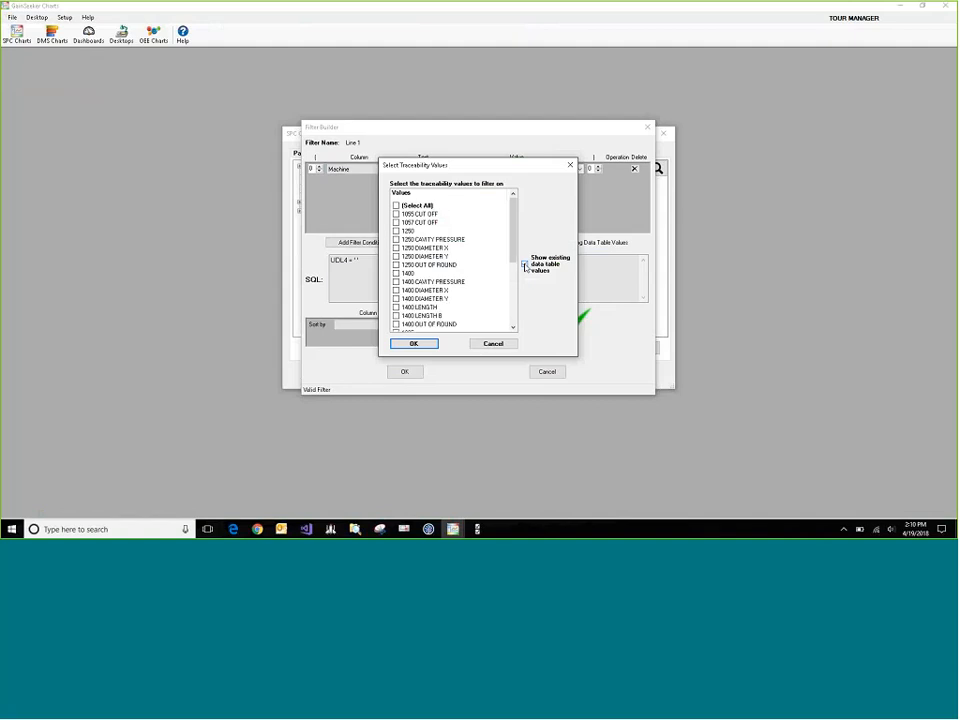
scroll(486, 254, "down", 6)
scroll(492, 250, "up", 6)
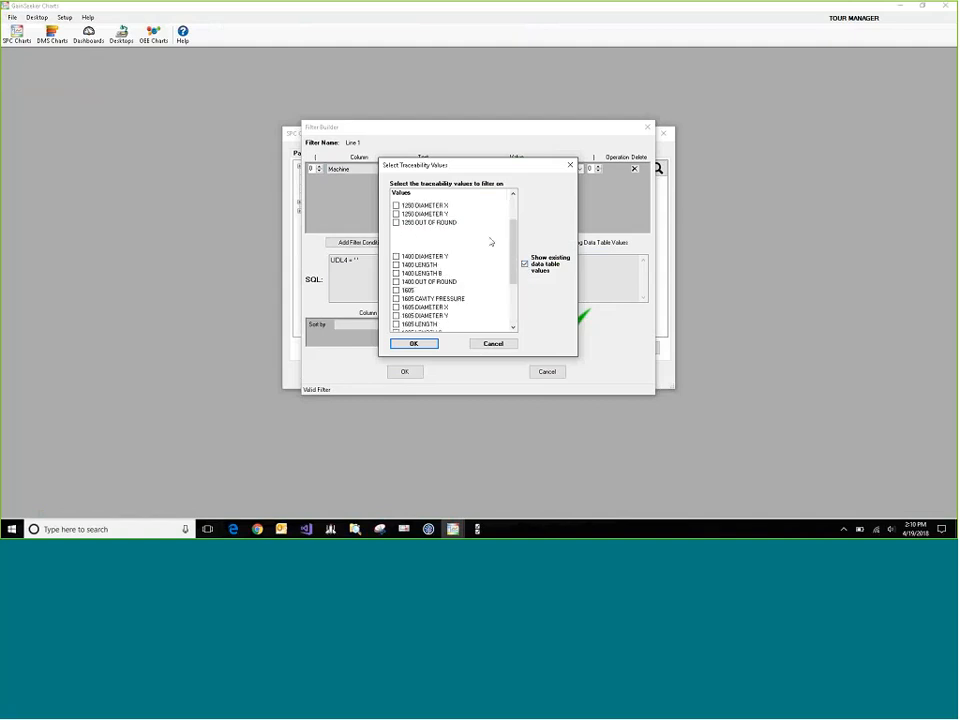
left_click(528, 266)
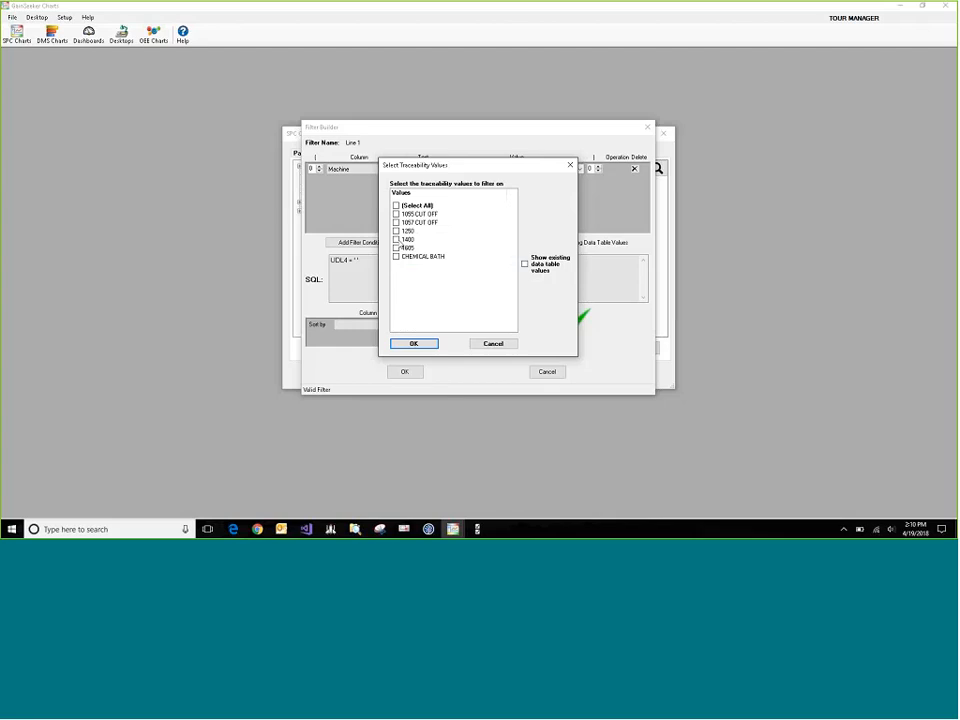
- Add machines 1250, 1400 and 1605 to the Line 1 filter, then discard it and cancel the SPC chart request
left_click(396, 231)
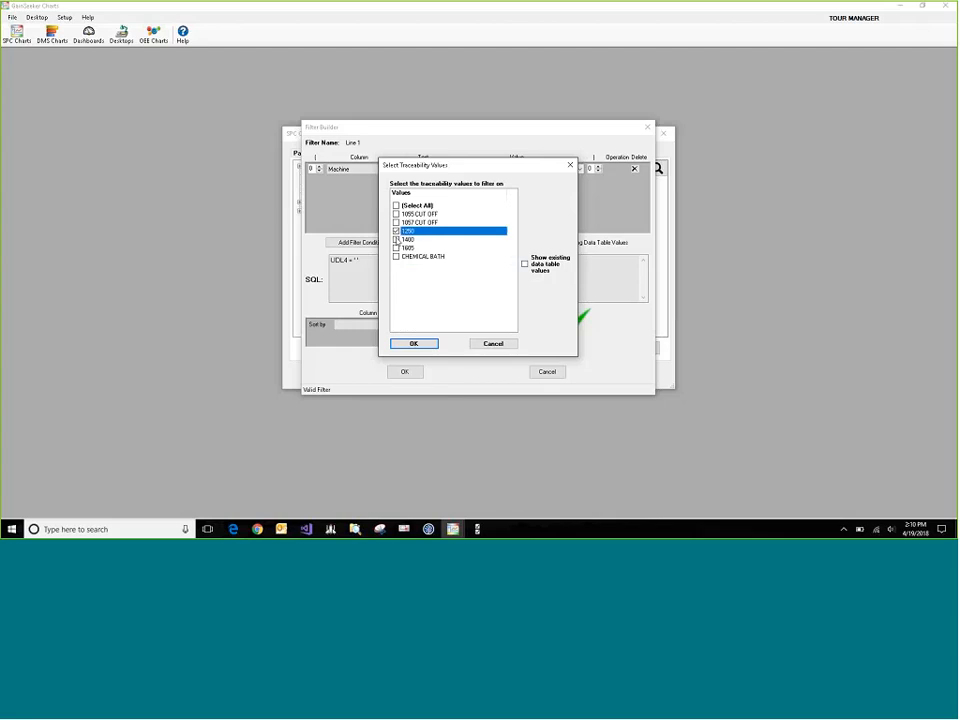
left_click(396, 248)
left_click(430, 342)
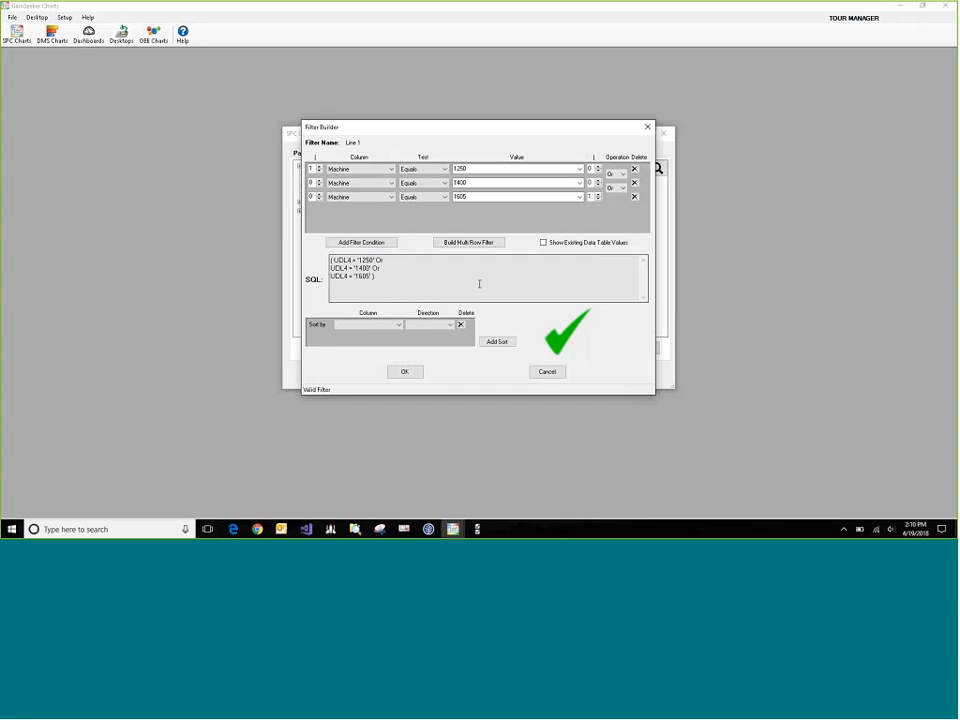
left_click(547, 372)
left_click(586, 322)
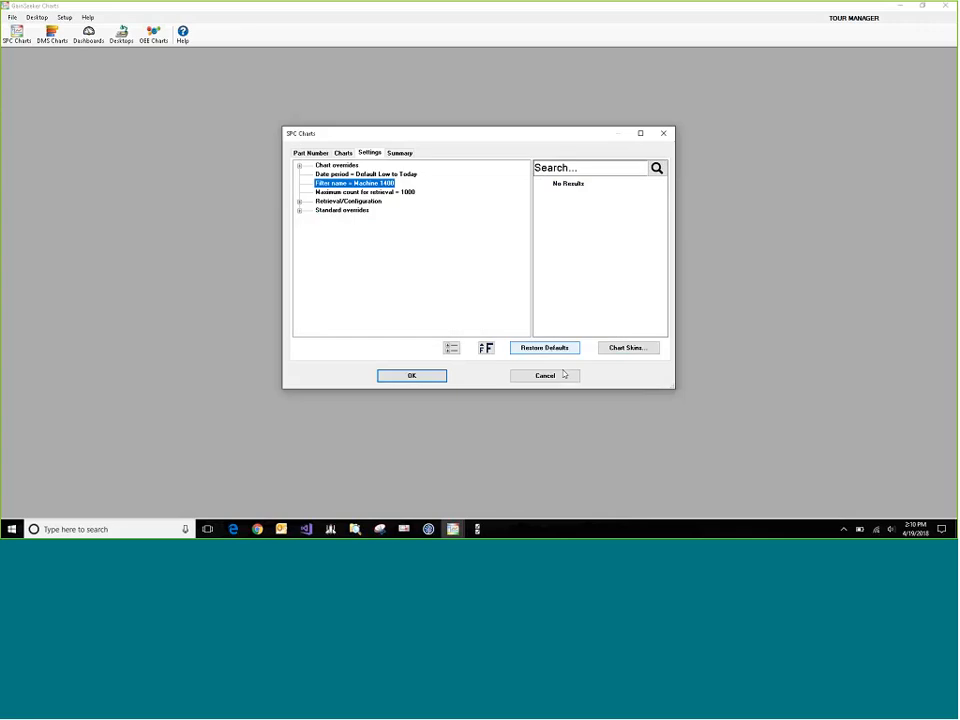
left_click(563, 374)
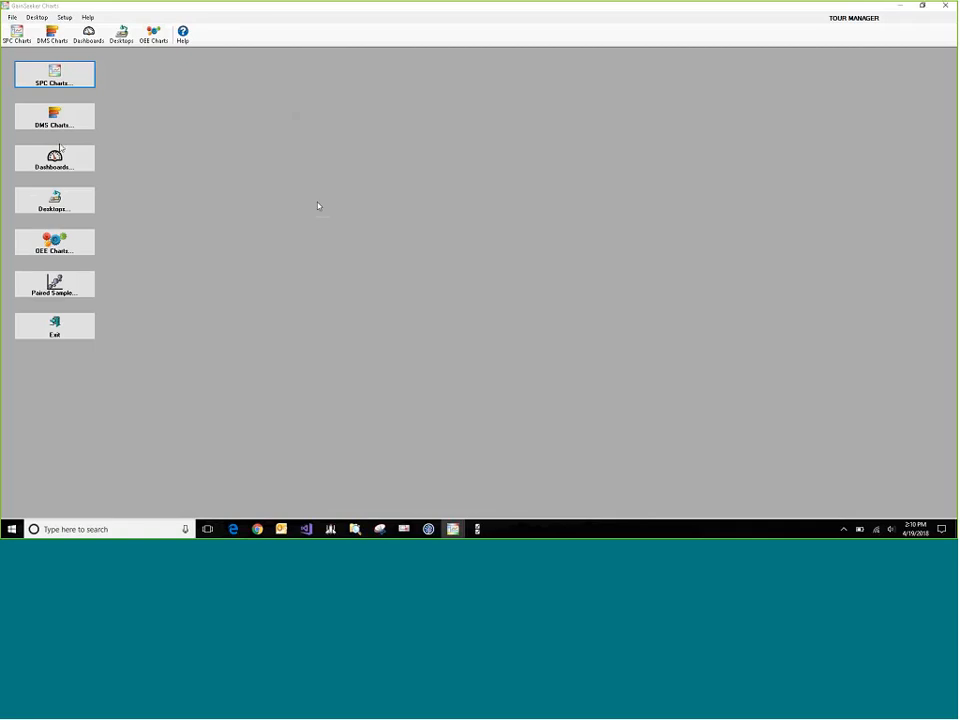
- Open the 0 Summary info dashboard for editing and delete its dial gage
left_click(89, 167)
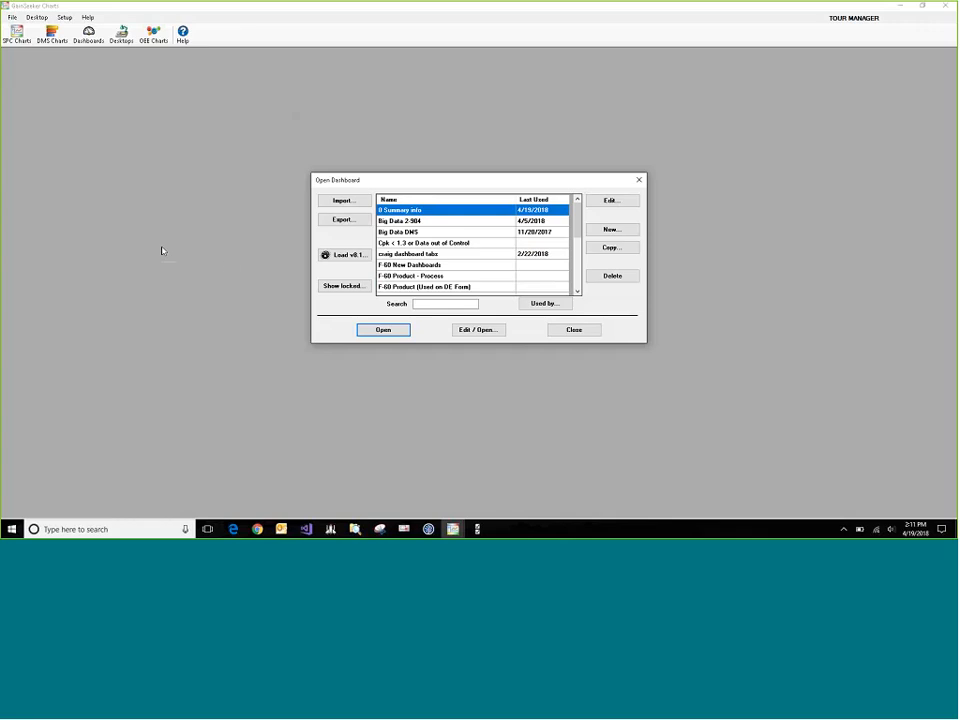
left_click(620, 202)
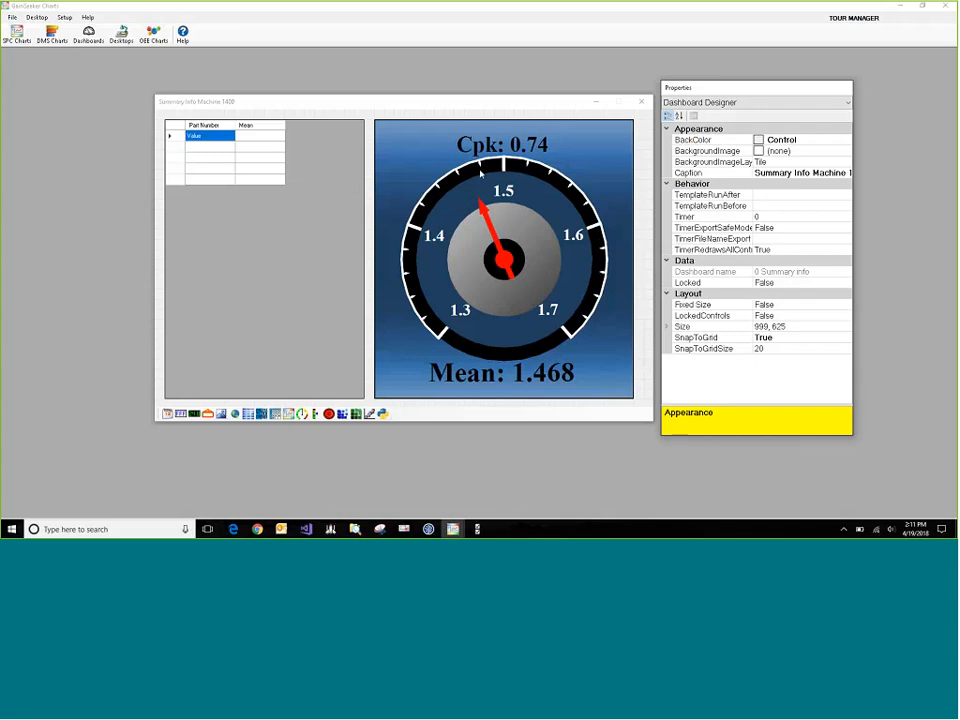
left_click(502, 145)
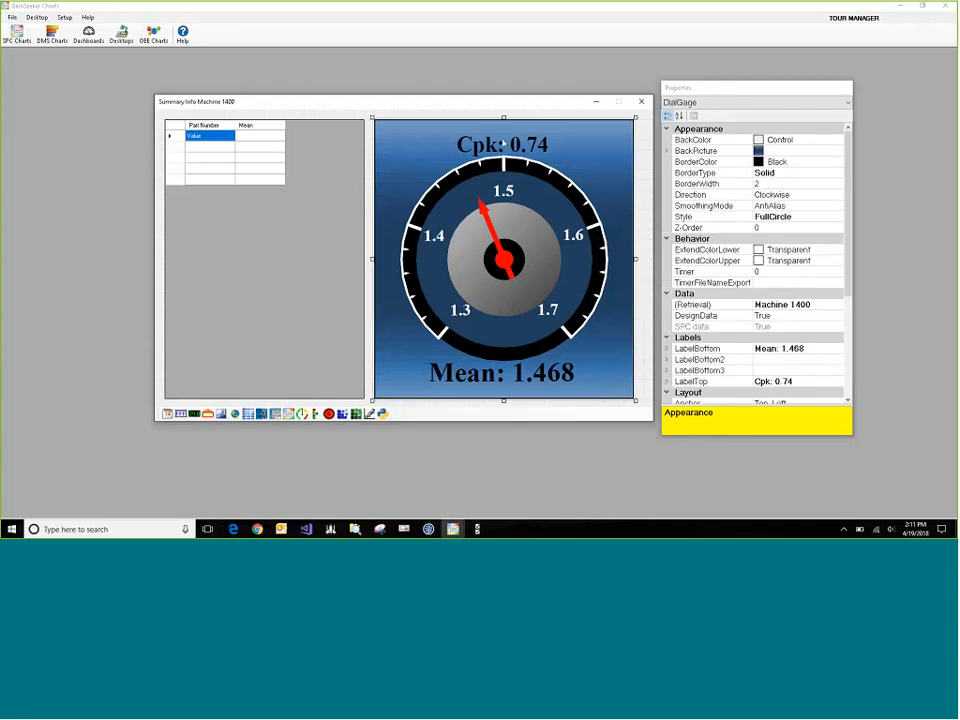
key("Delete")
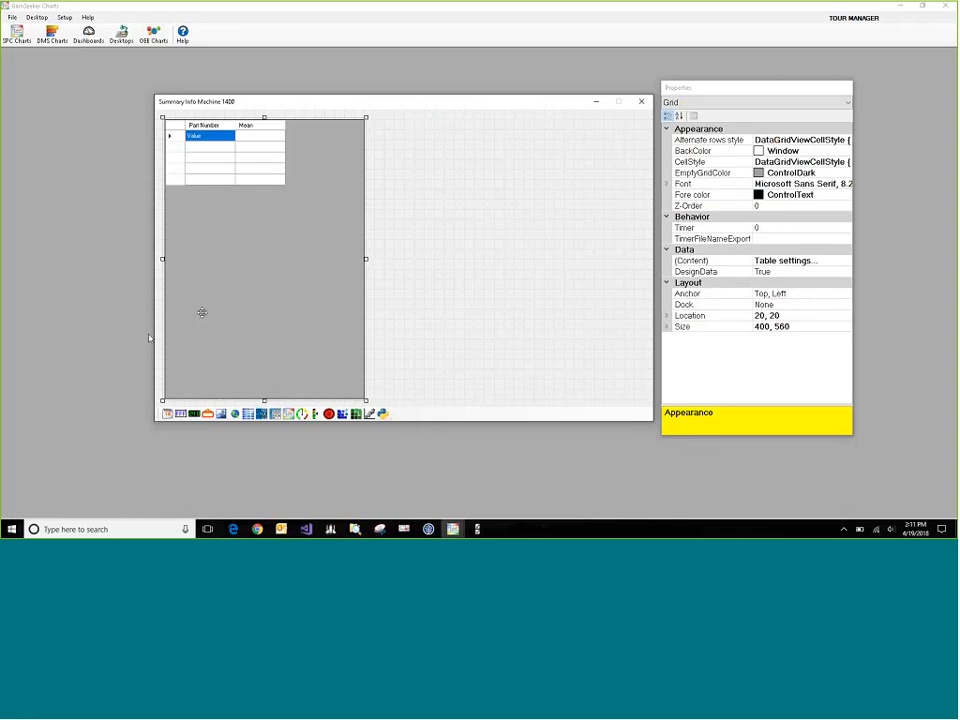
- Review the summary value options for the grid's Mean column, then close the dashboard design without saving changes
left_click(842, 260)
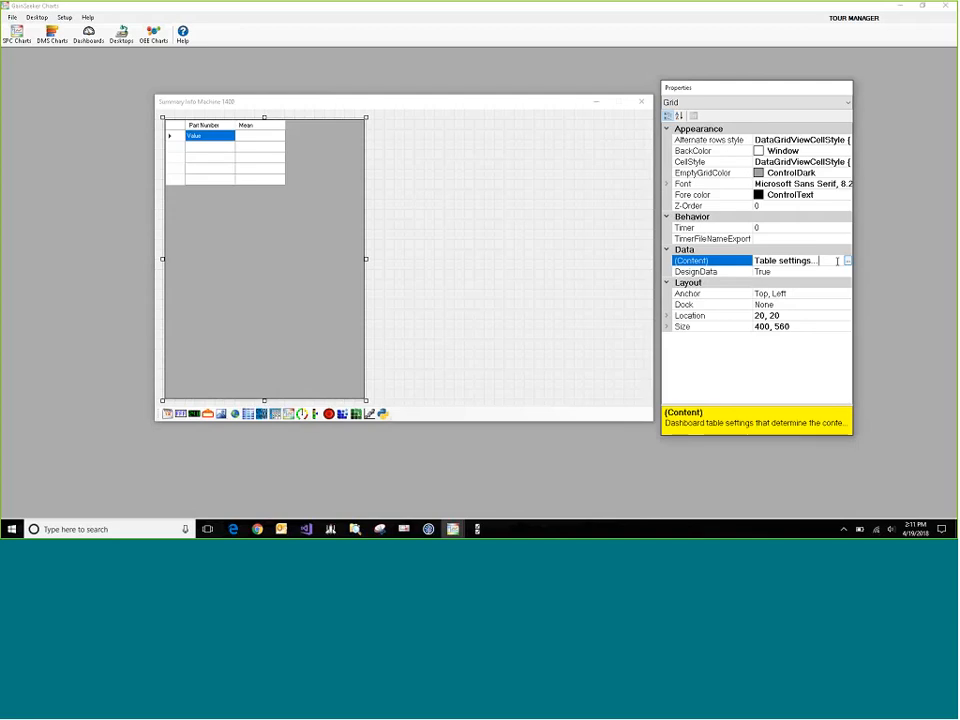
left_click(847, 260)
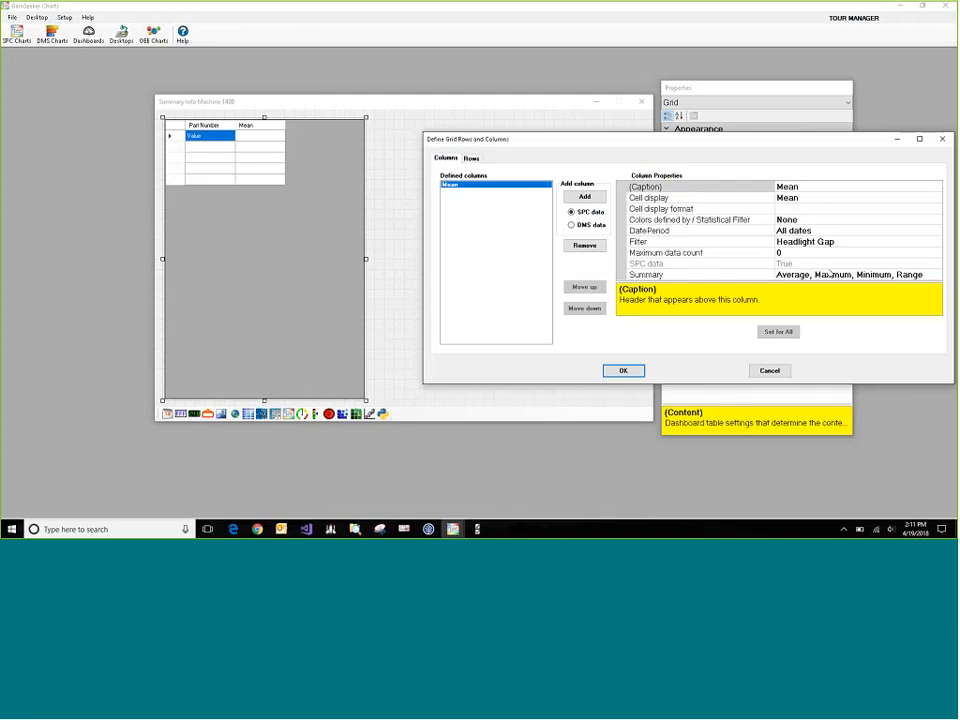
left_click(727, 275)
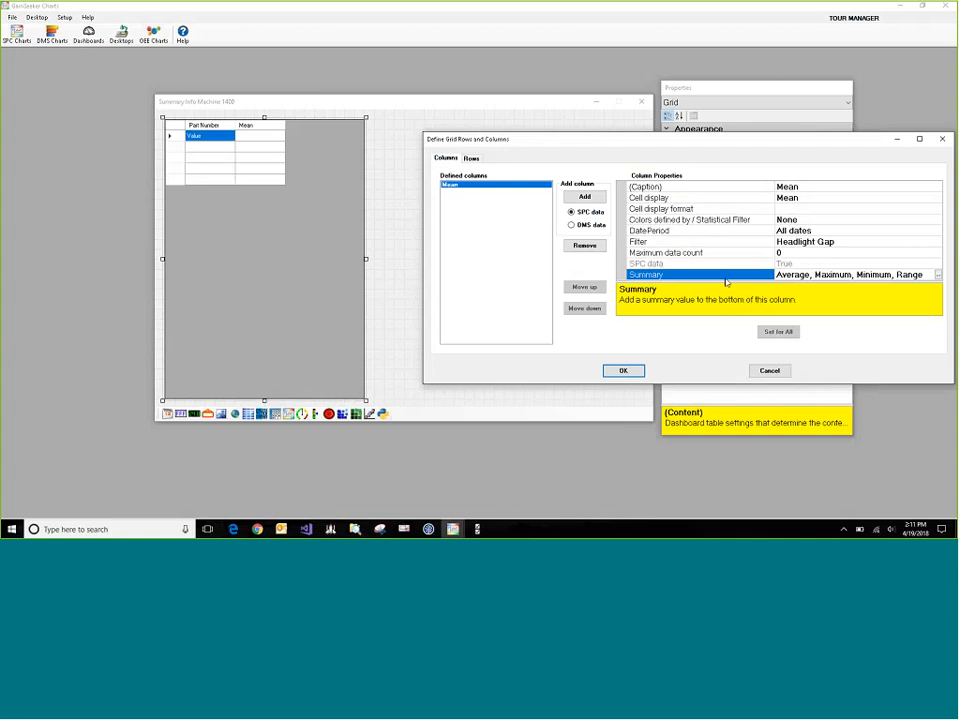
double_click(727, 277)
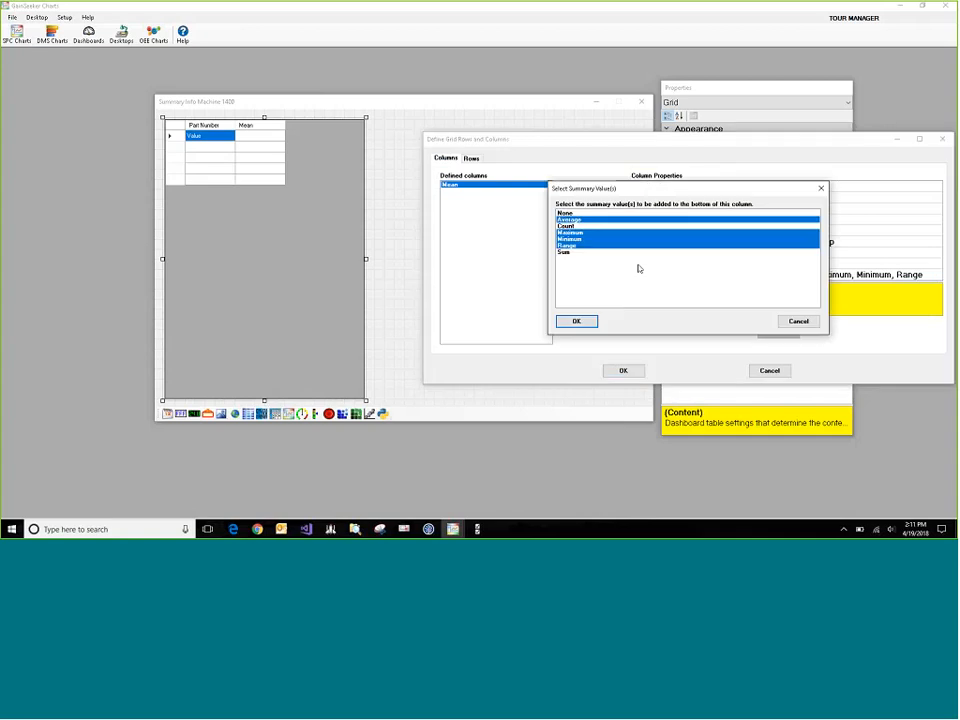
left_click(796, 321)
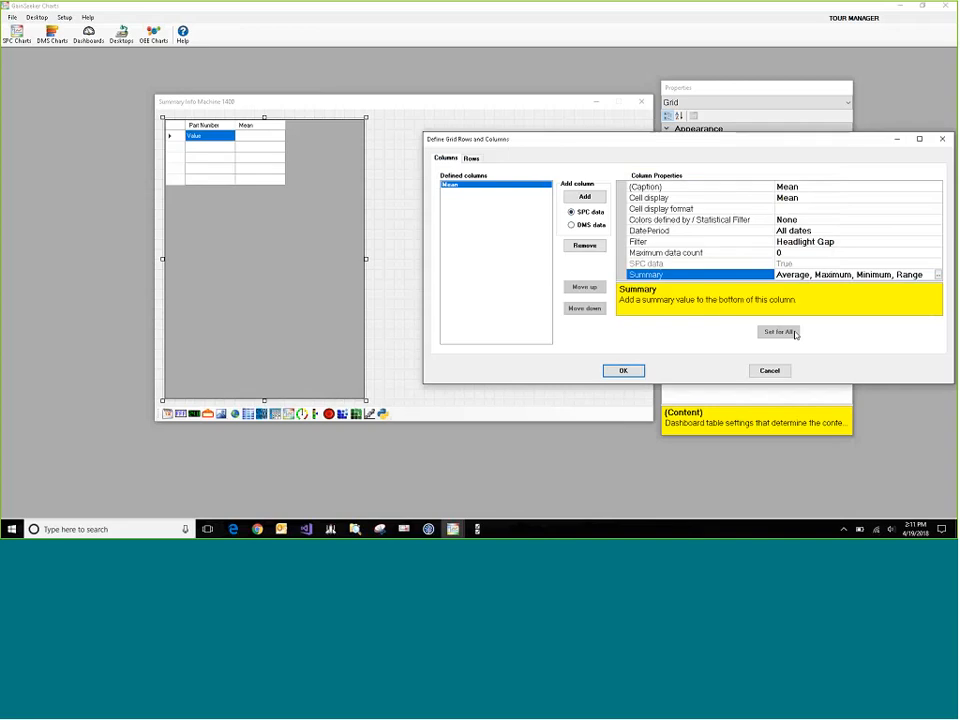
left_click(623, 370)
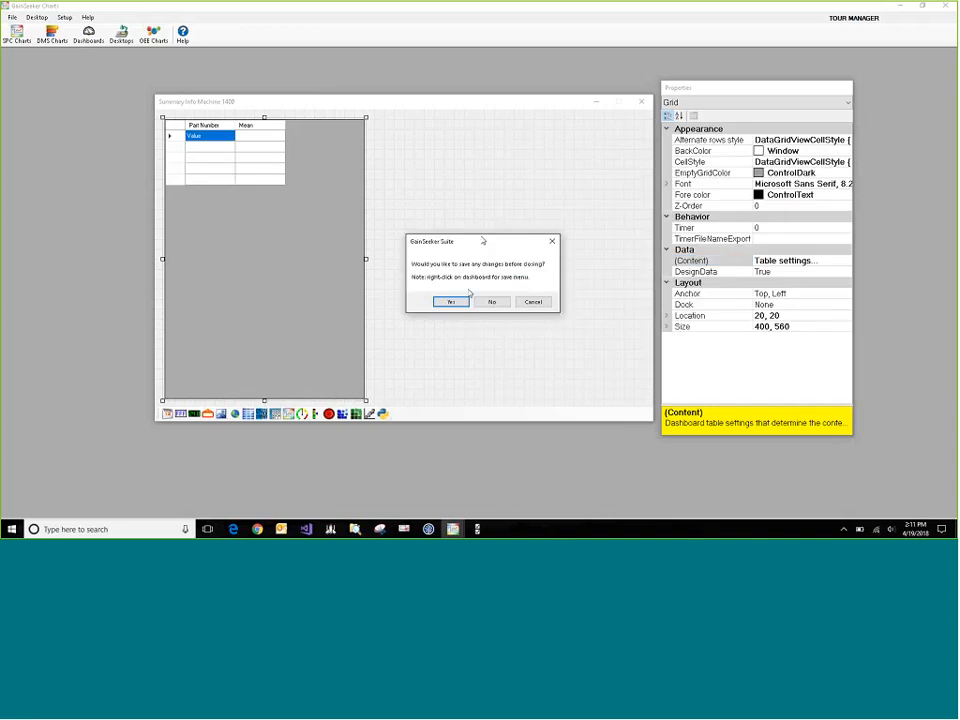
left_click(494, 301)
- Display the 0 Summary info dashboard and open it in the dashboard designer
left_click(390, 329)
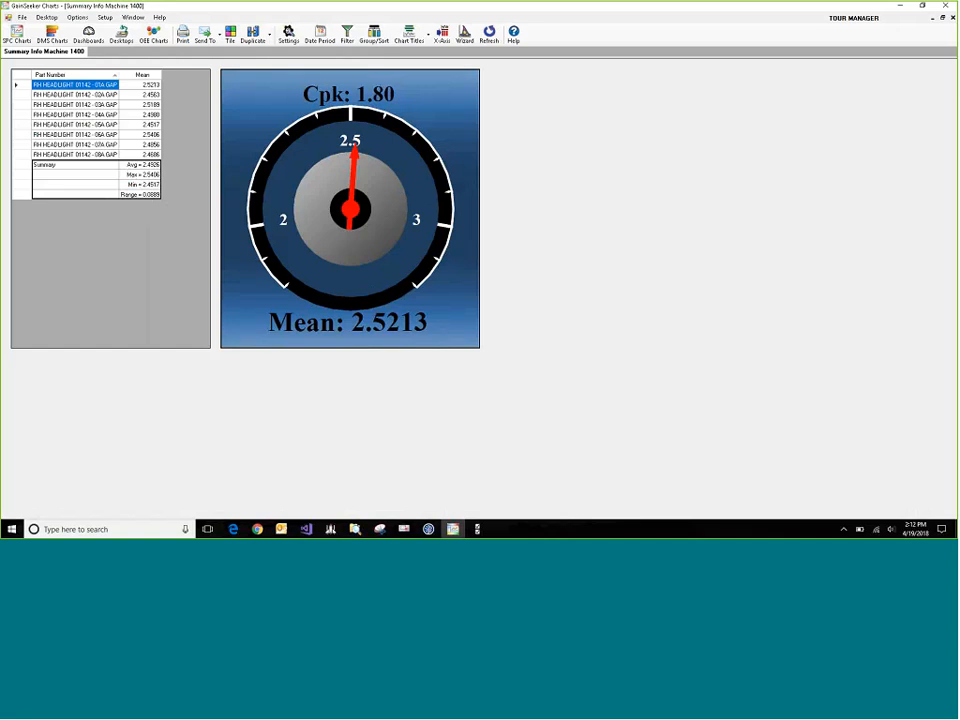
right_click(534, 118)
left_click(540, 120)
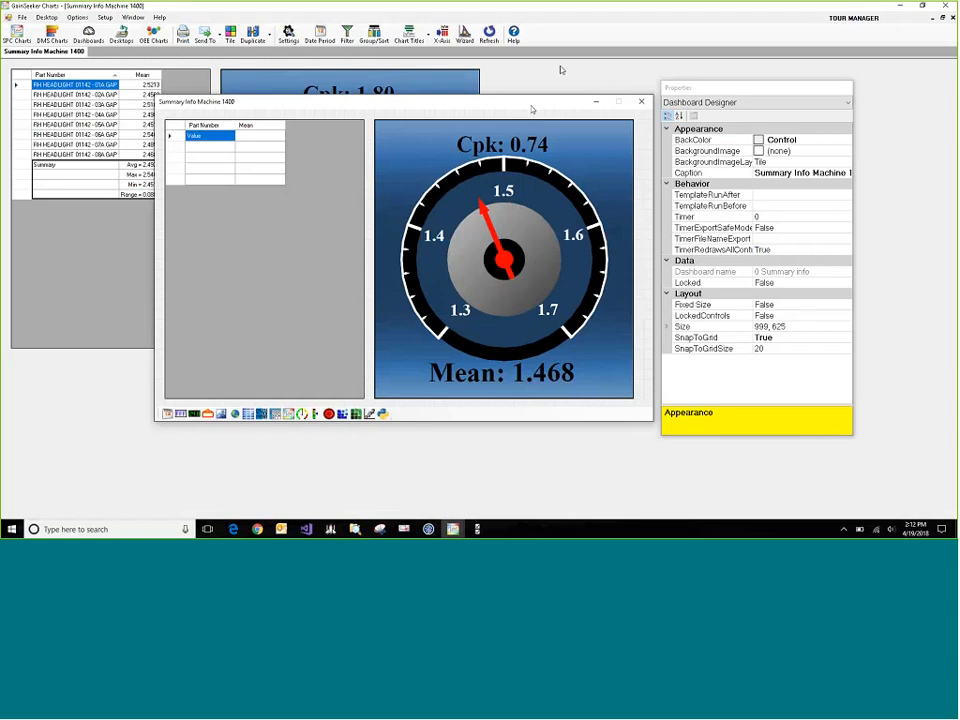
- Review the dial gage's SPC data and most recent SPC data retrievals, keep Machine 1400, and display the dashboard without saving
left_click(549, 158)
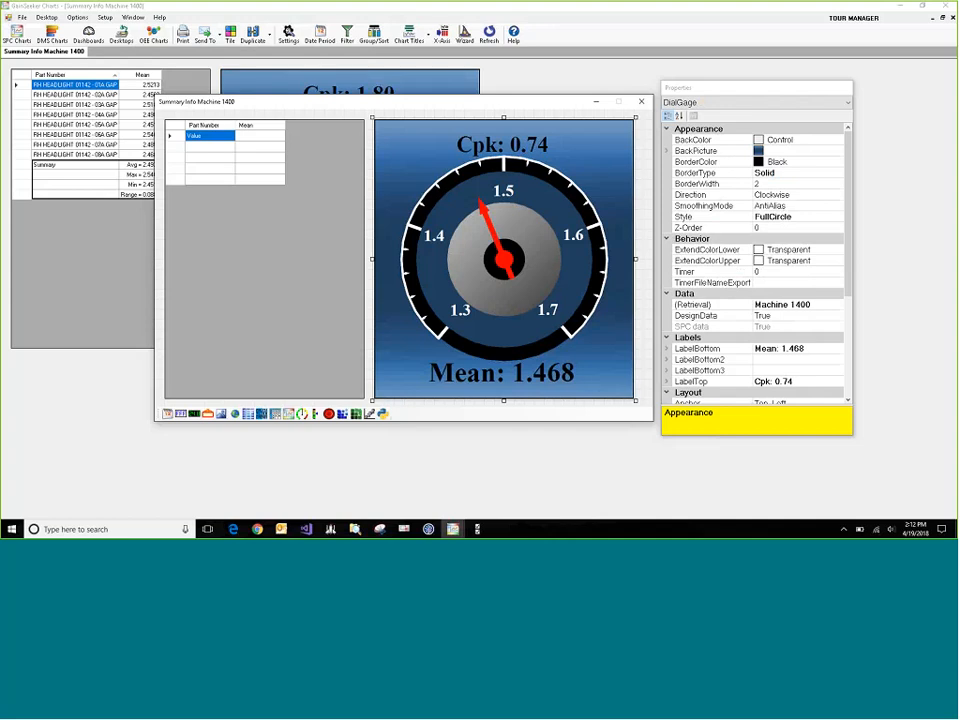
left_click(840, 308)
left_click(839, 306)
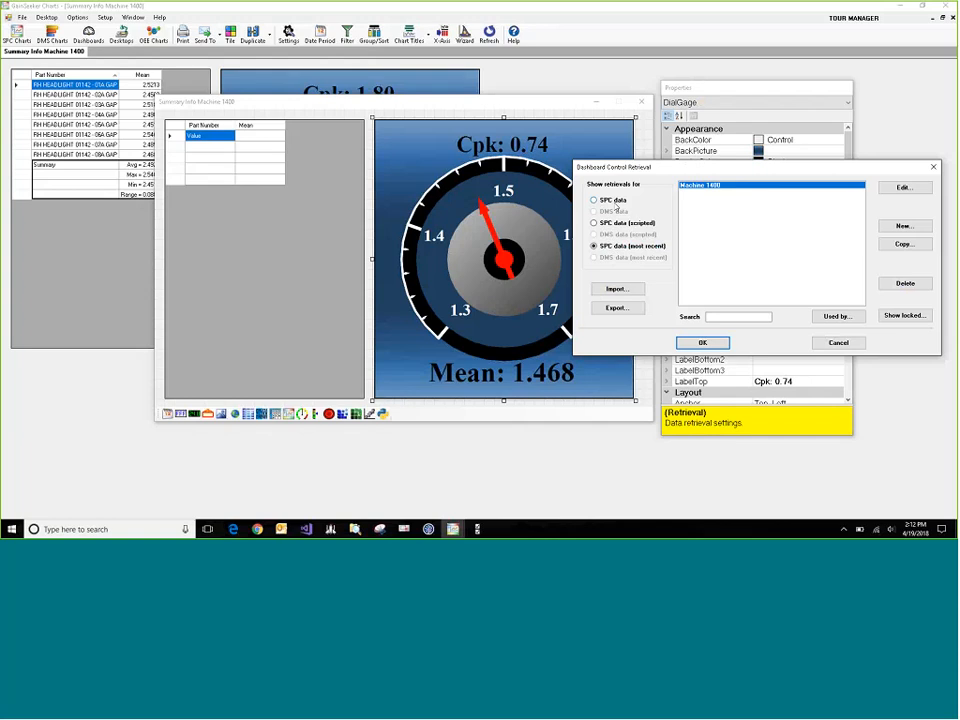
left_click(613, 201)
left_click(639, 248)
left_click(703, 342)
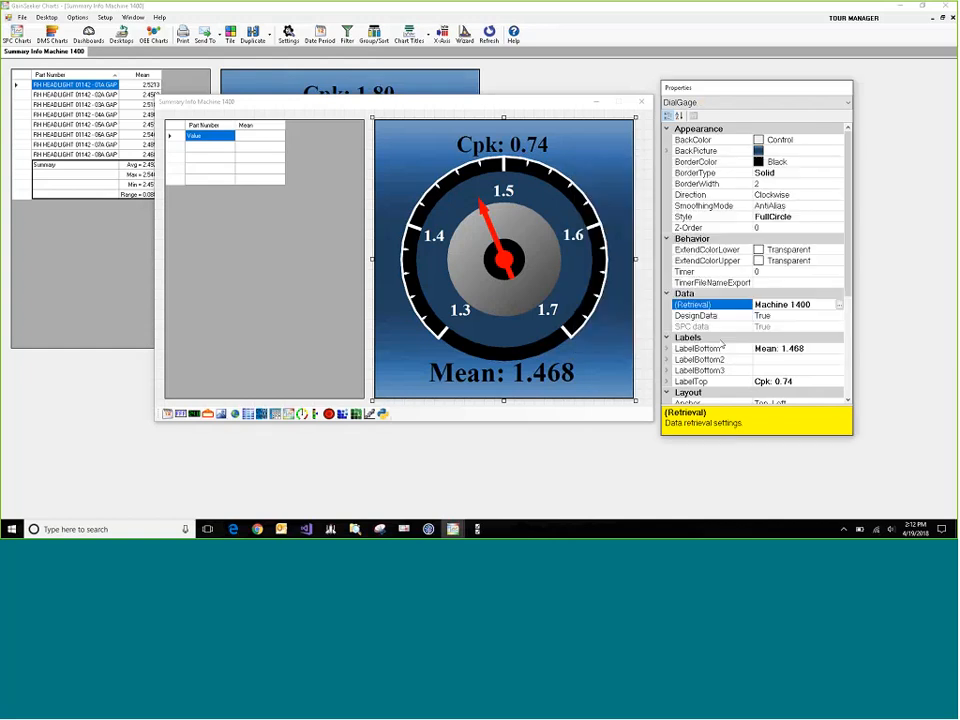
right_click(645, 248)
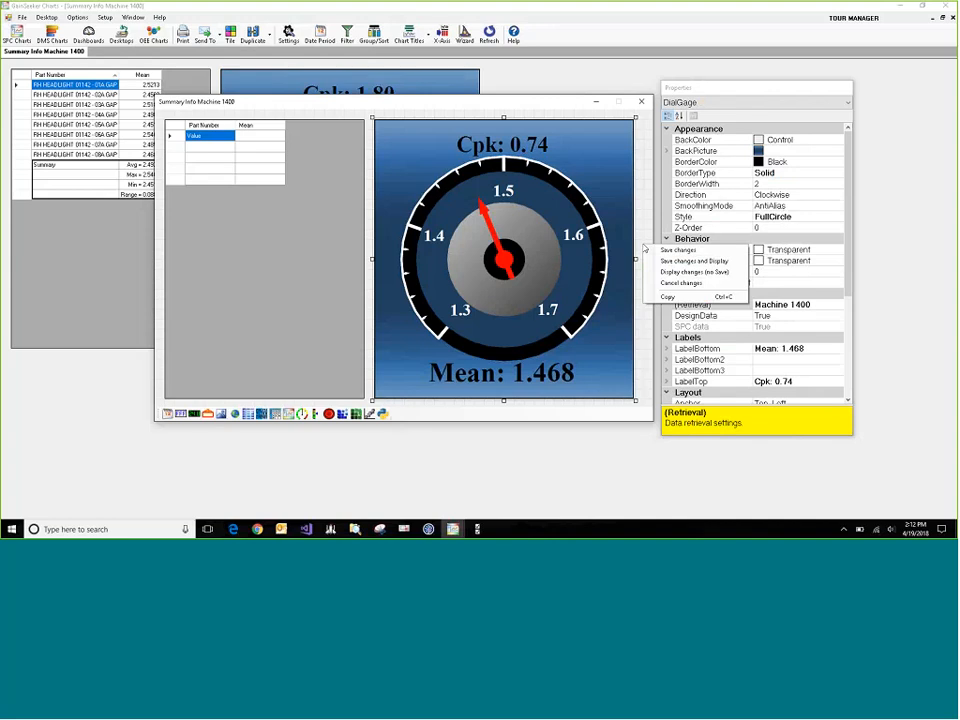
left_click(694, 273)
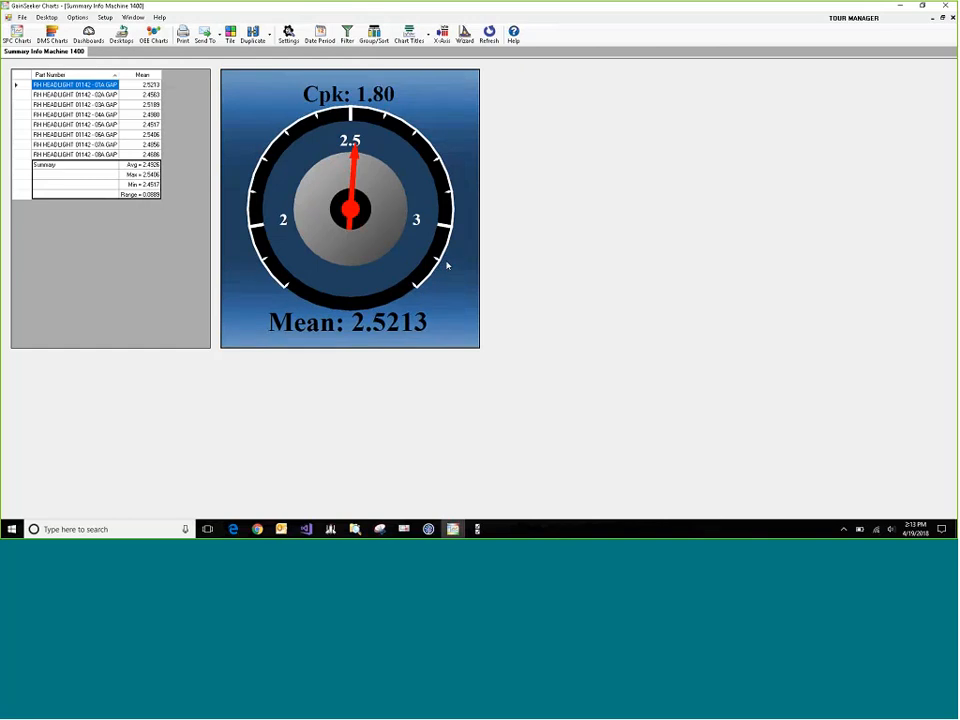
- Reopen the dashboard design and bring up the filter selection for the dial gage's Machine 1400 retrieval
right_click(505, 245)
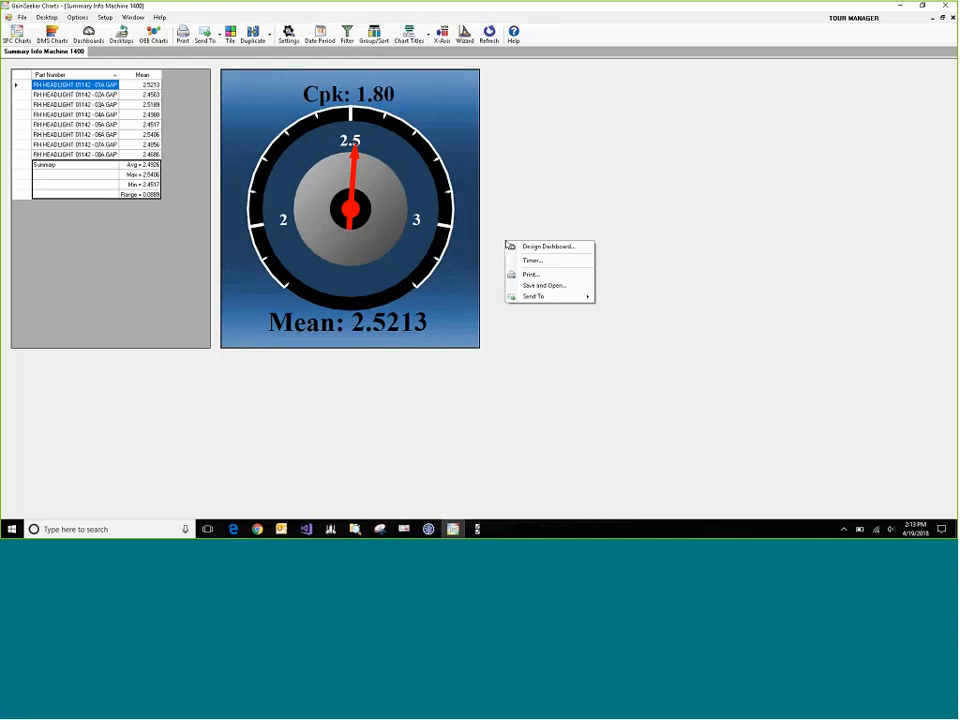
left_click(514, 246)
left_click(441, 217)
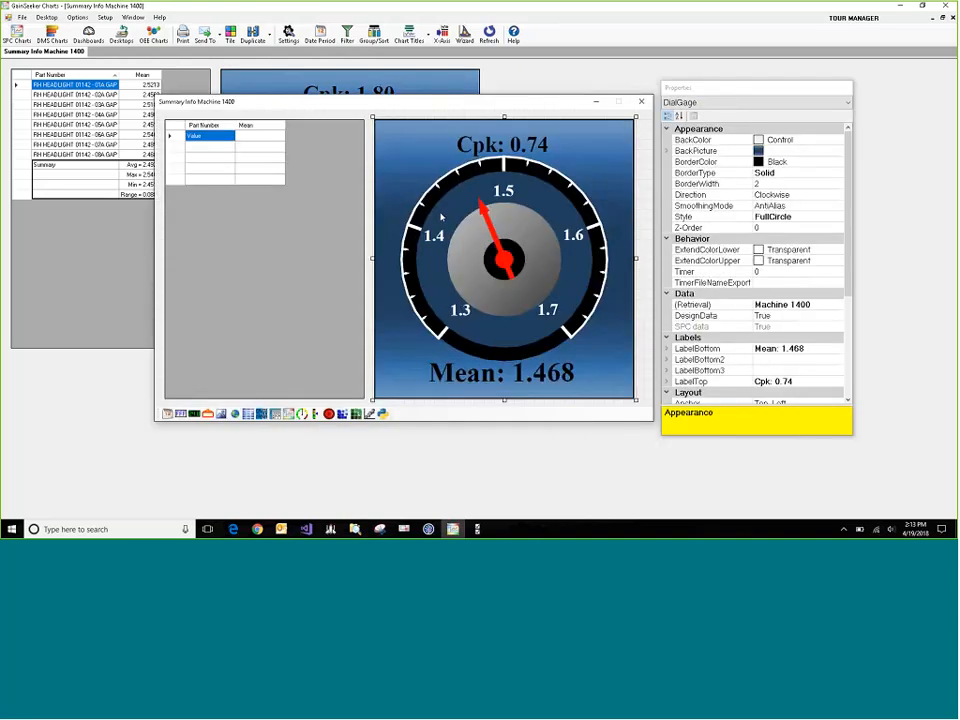
left_click(800, 304)
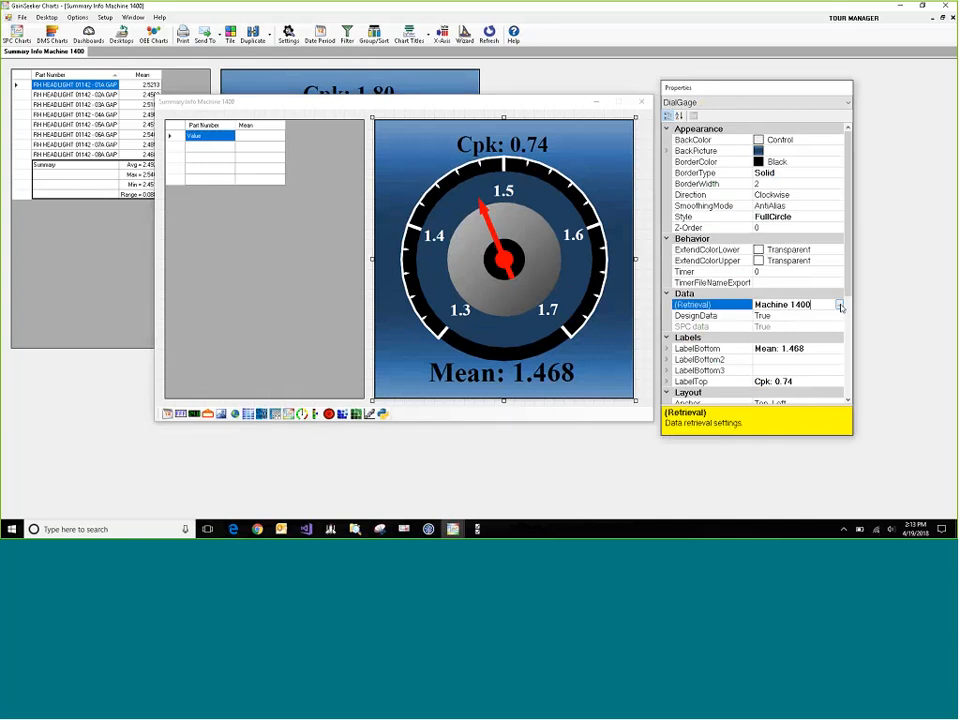
left_click(843, 304)
double_click(798, 182)
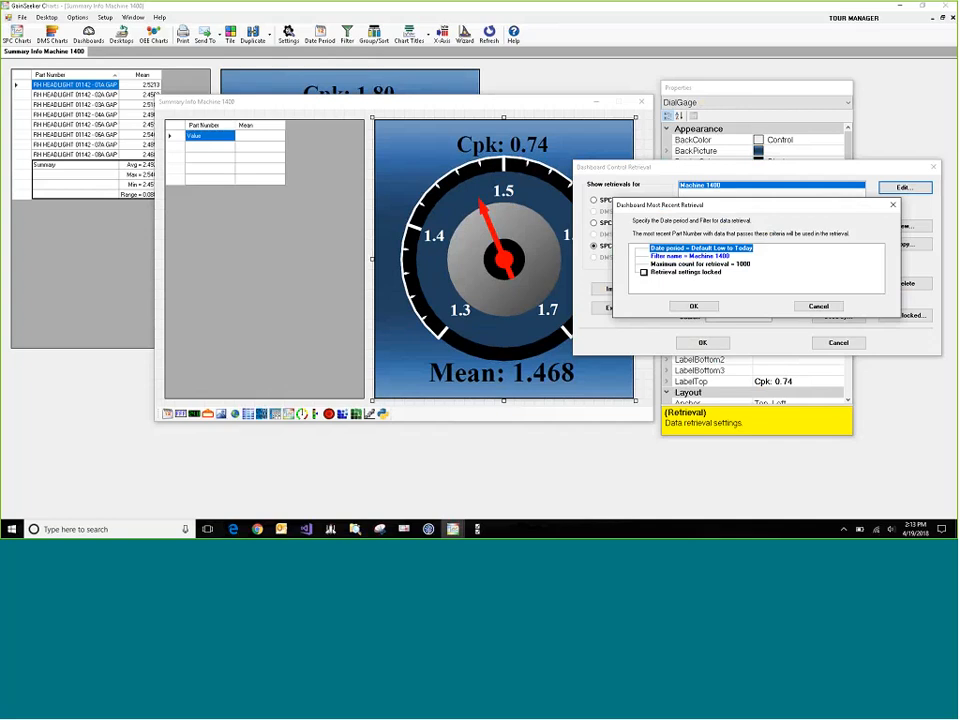
double_click(706, 257)
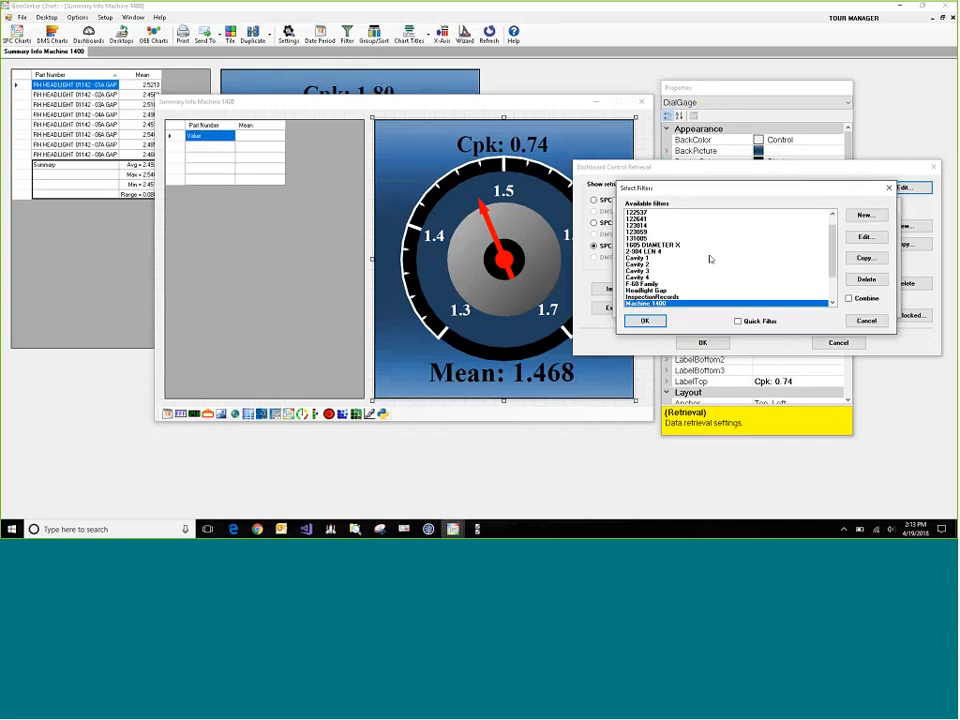
- Add a condition to the Machine 1400 filter requiring that Part Number Contains FLUSH
left_click(862, 236)
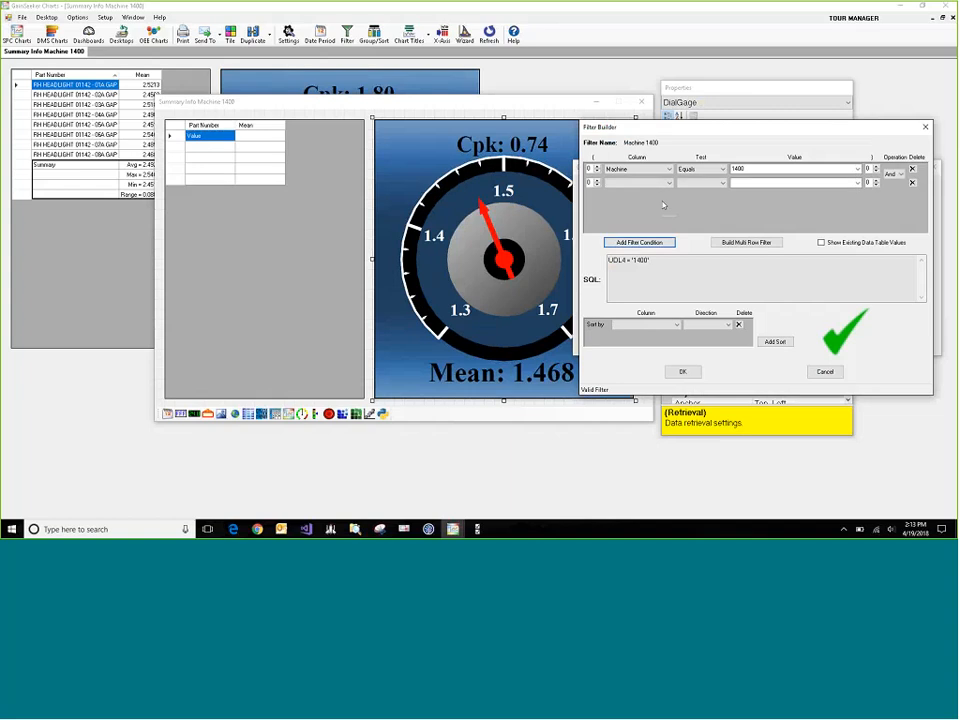
left_click(638, 182)
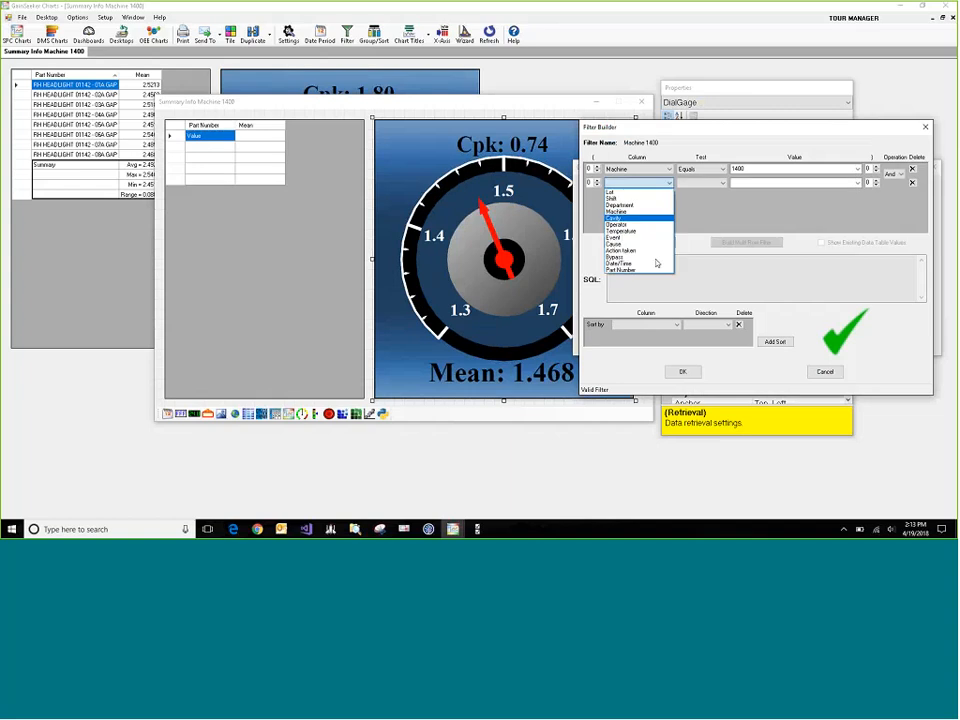
left_click(640, 214)
left_click(720, 183)
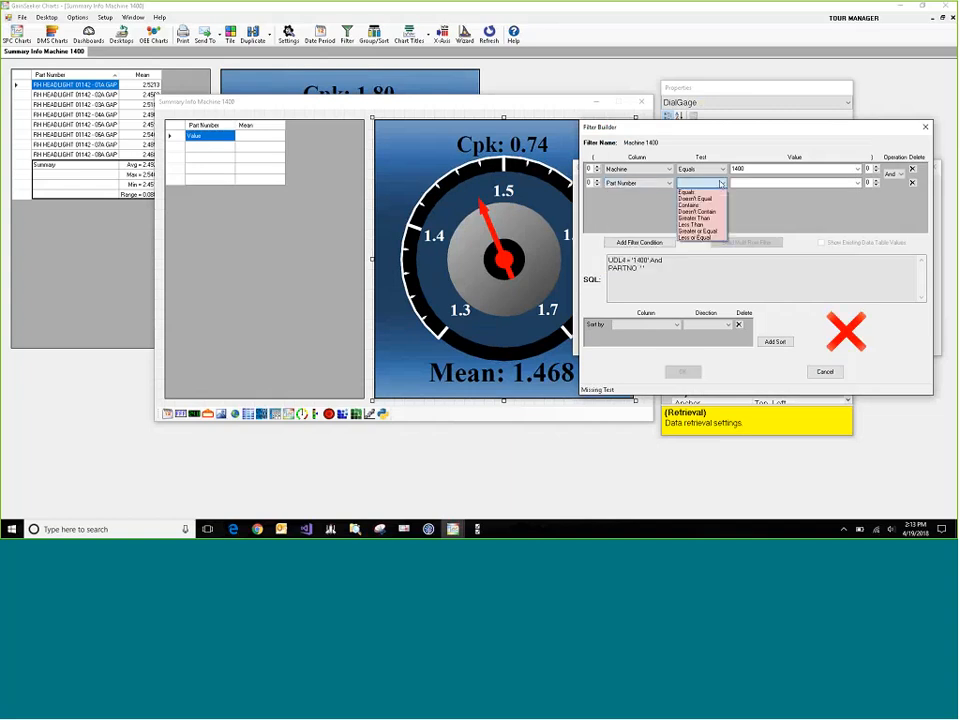
left_click(700, 205)
left_click(755, 182)
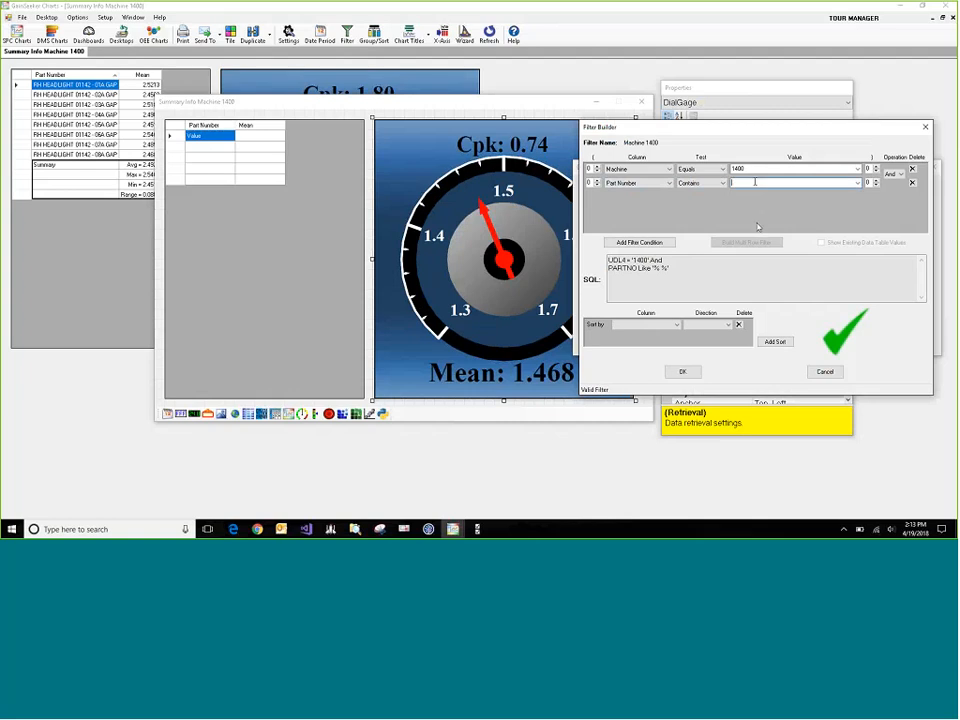
type("FLUSH")
left_click(683, 372)
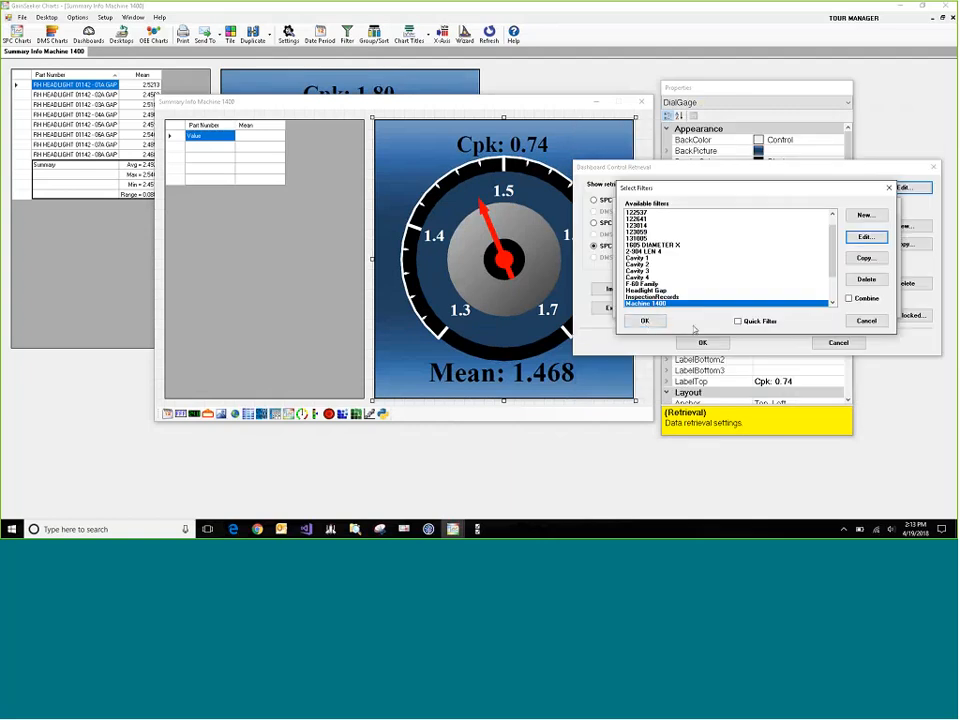
- Apply the Machine 1400 filter and retrieval to the dial gage, then save and display the dashboard
left_click(646, 321)
left_click(695, 306)
left_click(702, 342)
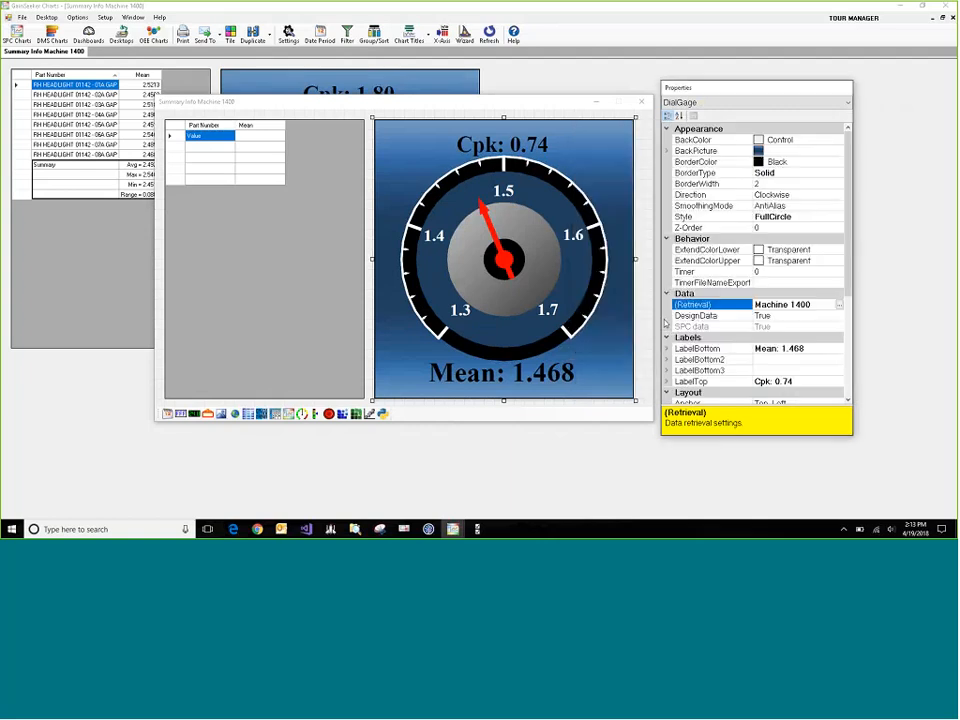
right_click(647, 246)
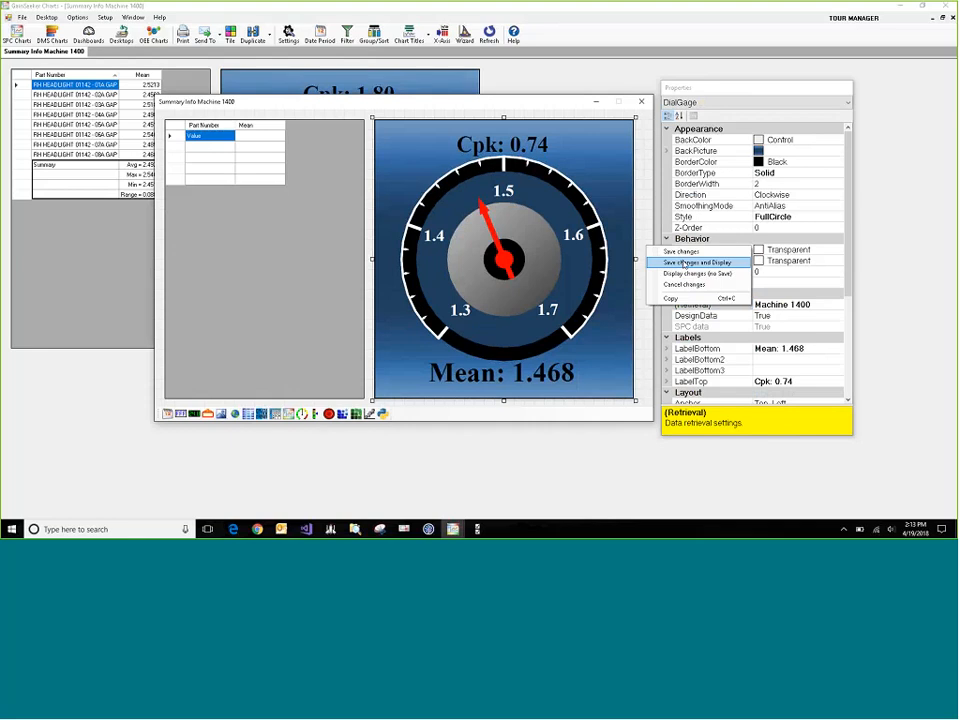
left_click(684, 262)
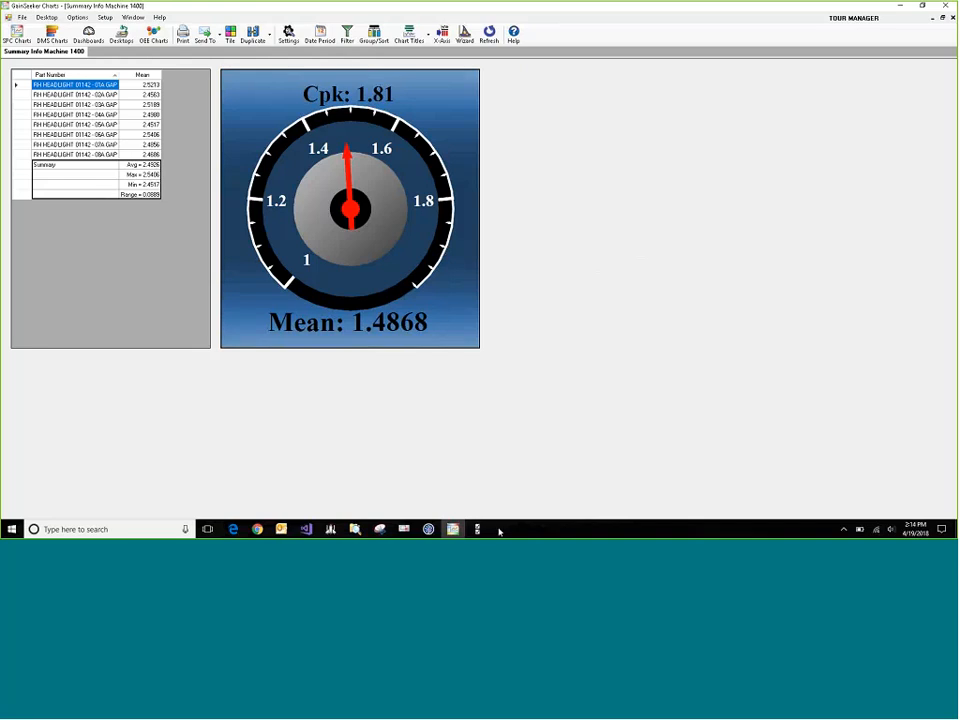
- Switch to GainSeeker Inspections and open the Python script 118 Density calcs in the script editor
mouse_move(478, 529)
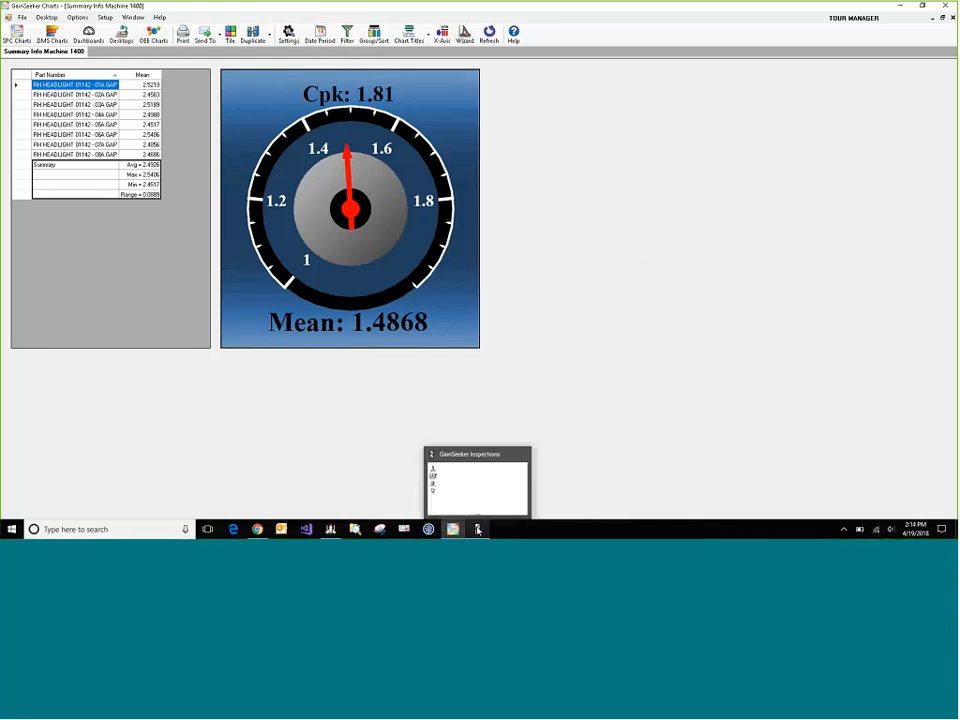
left_click(478, 506)
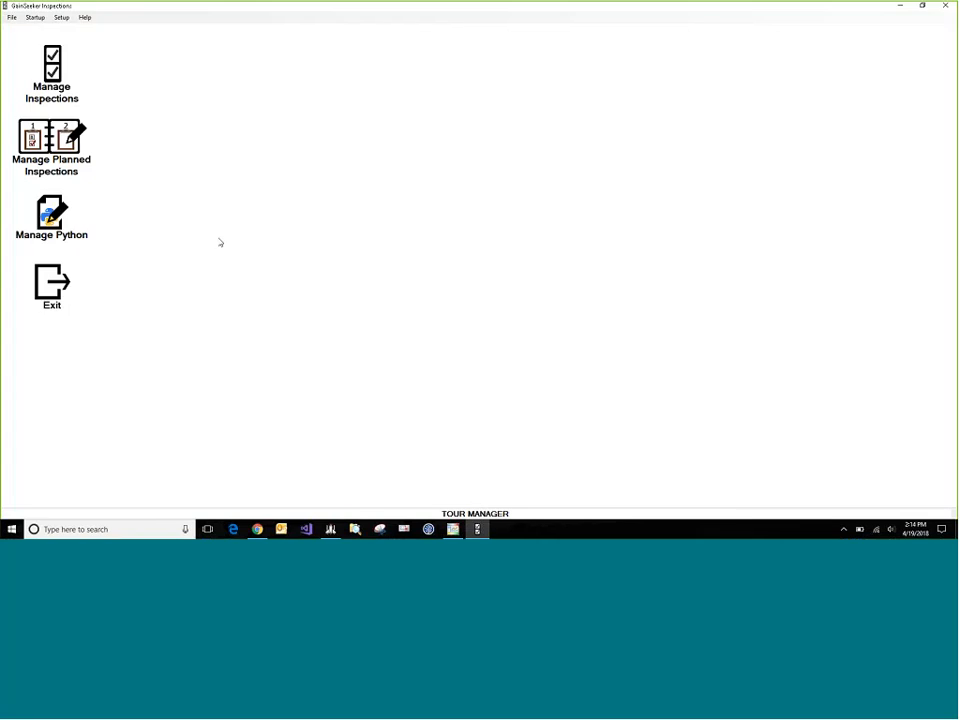
left_click(67, 222)
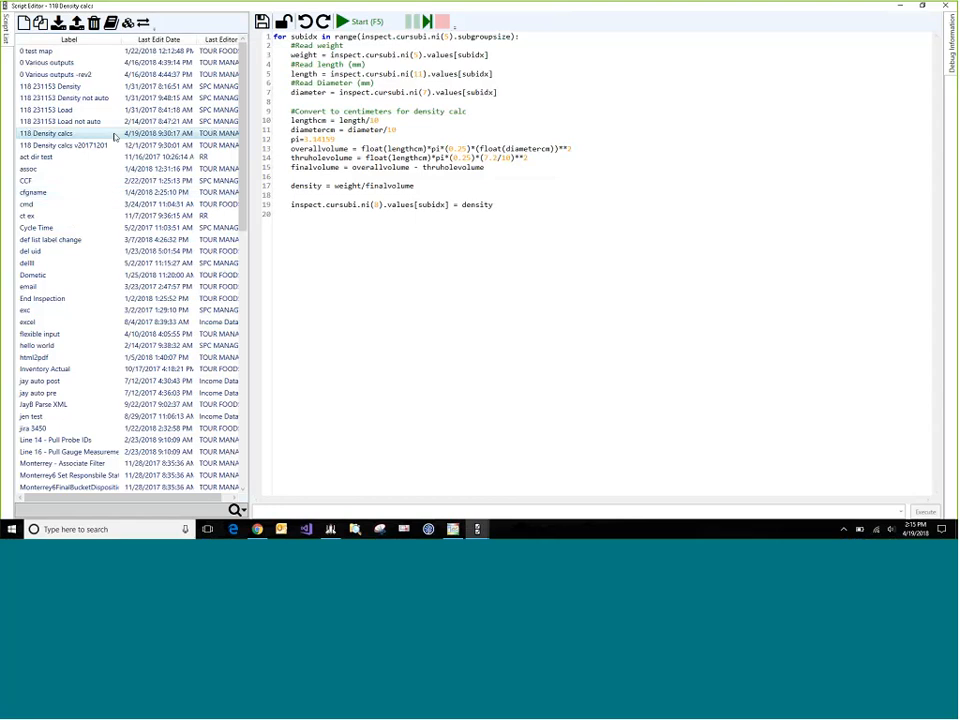
left_click(115, 135)
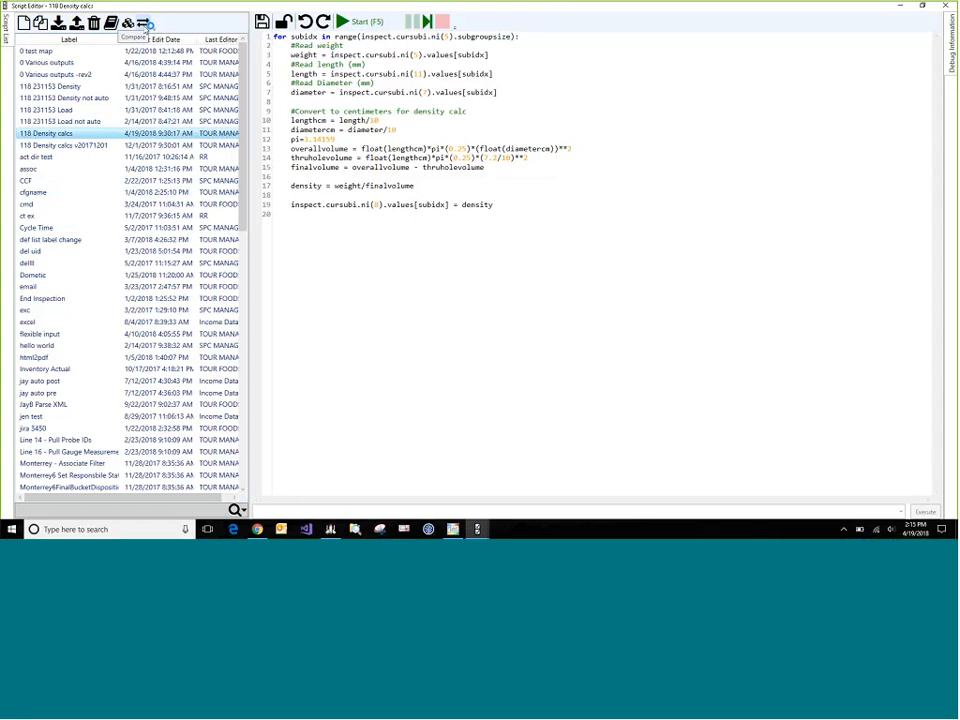
- Compare the 118 Density calcs script with 118 Density calcs v20171201 from the TOUR DATABASE configuration
left_click(145, 24)
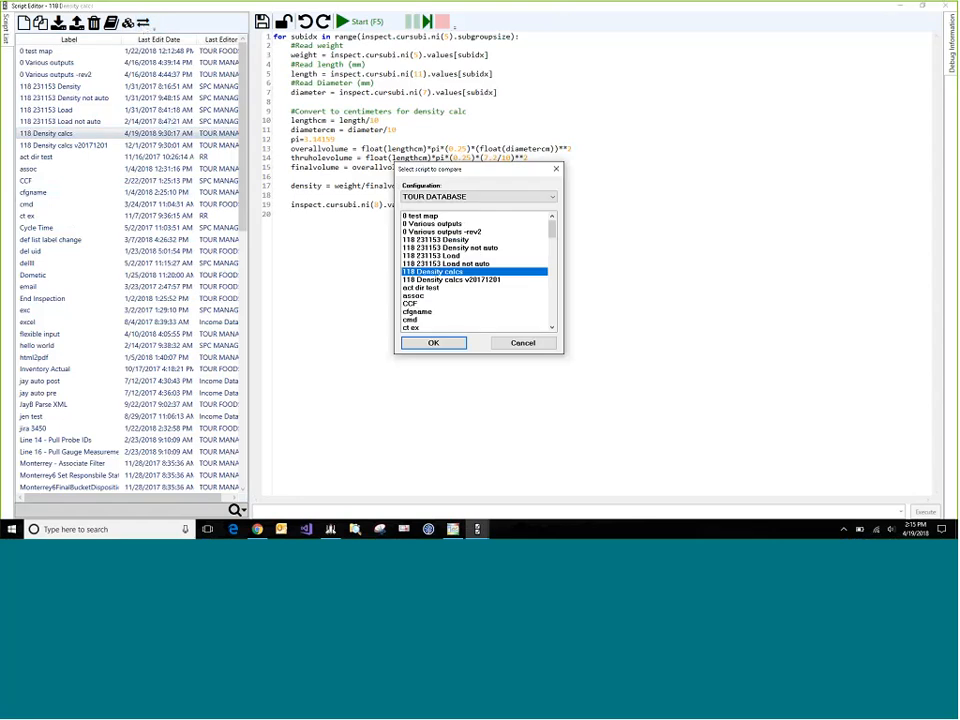
left_click(451, 280)
left_click(433, 342)
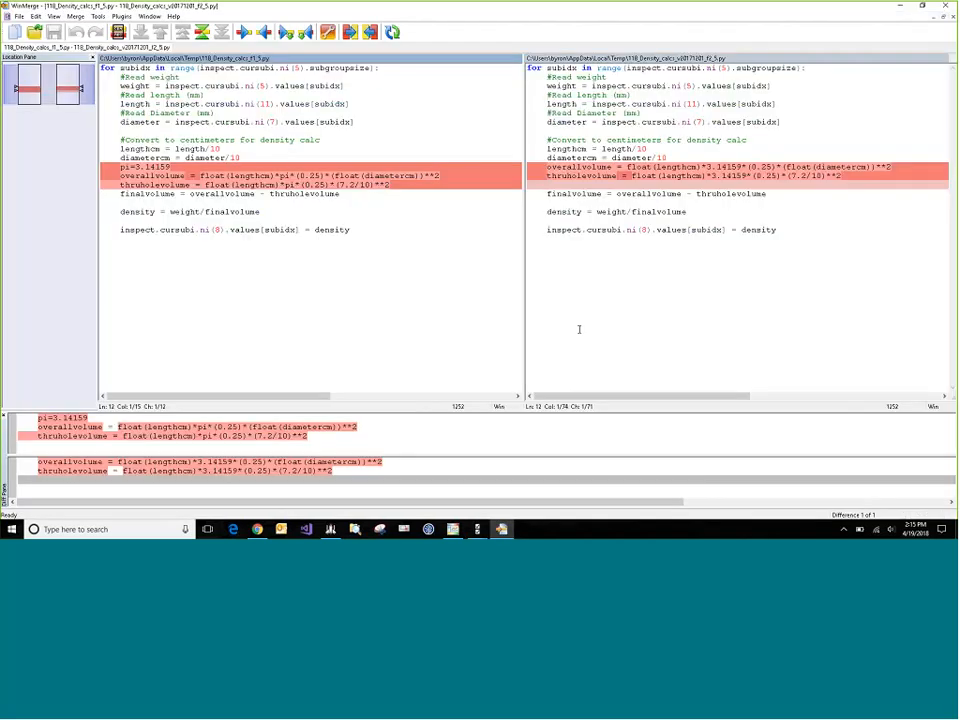
left_click(578, 329)
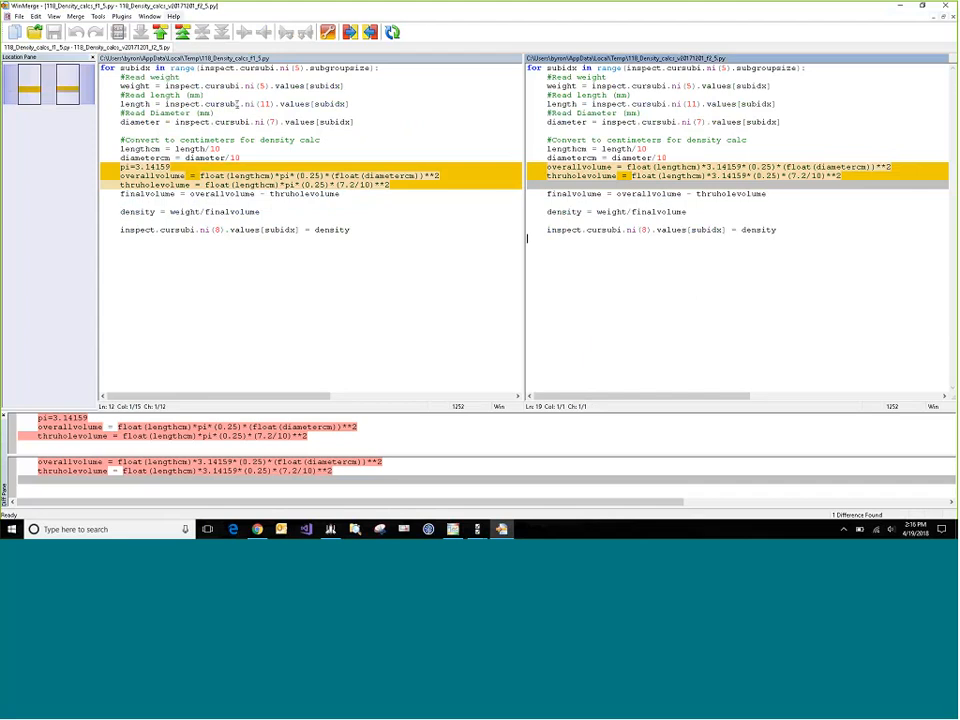
- Check the WinMerge version information and close the script comparison
key("alt+h")
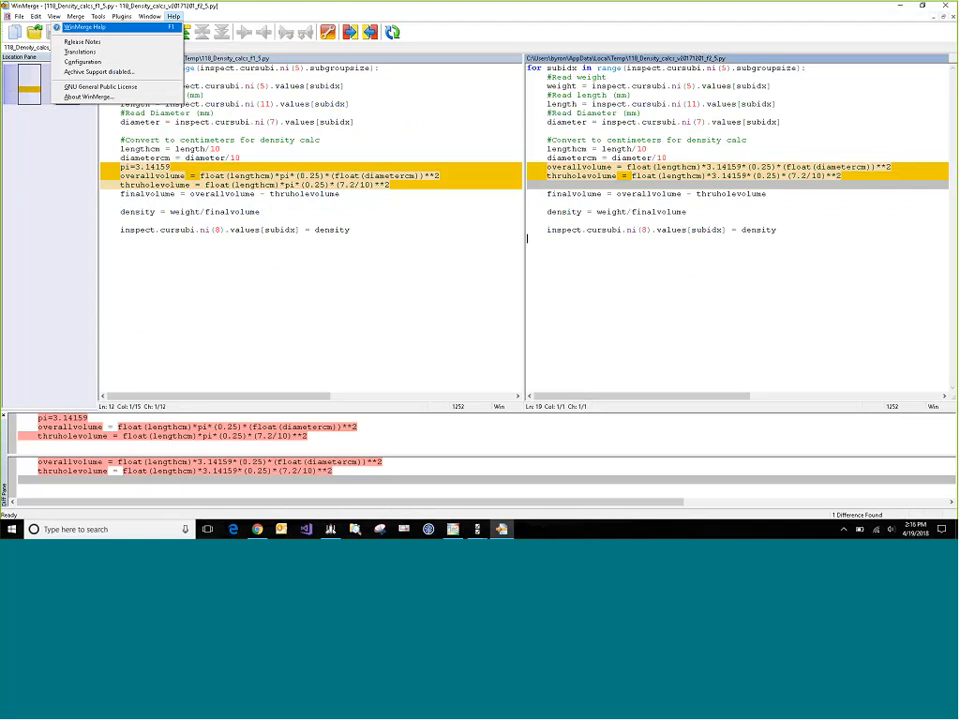
left_click(160, 98)
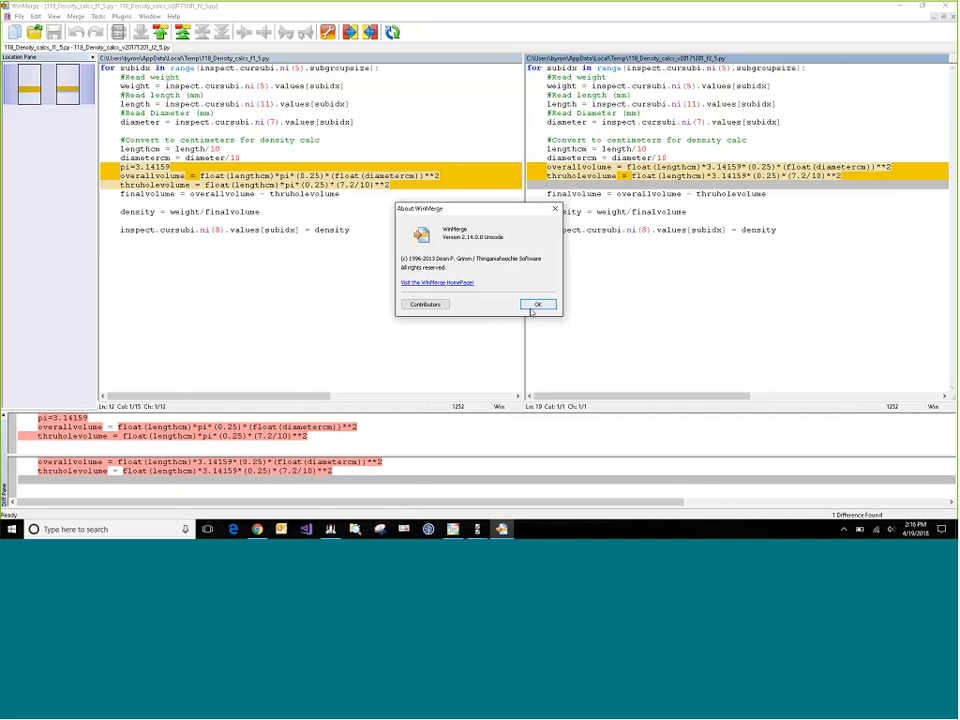
left_click(538, 305)
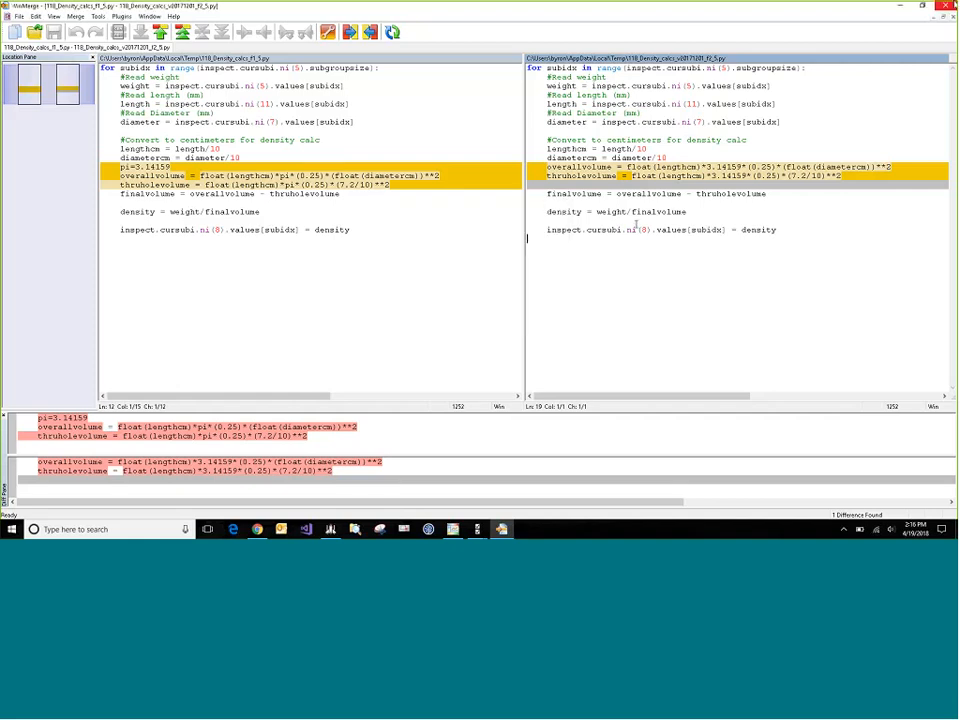
left_click(945, 6)
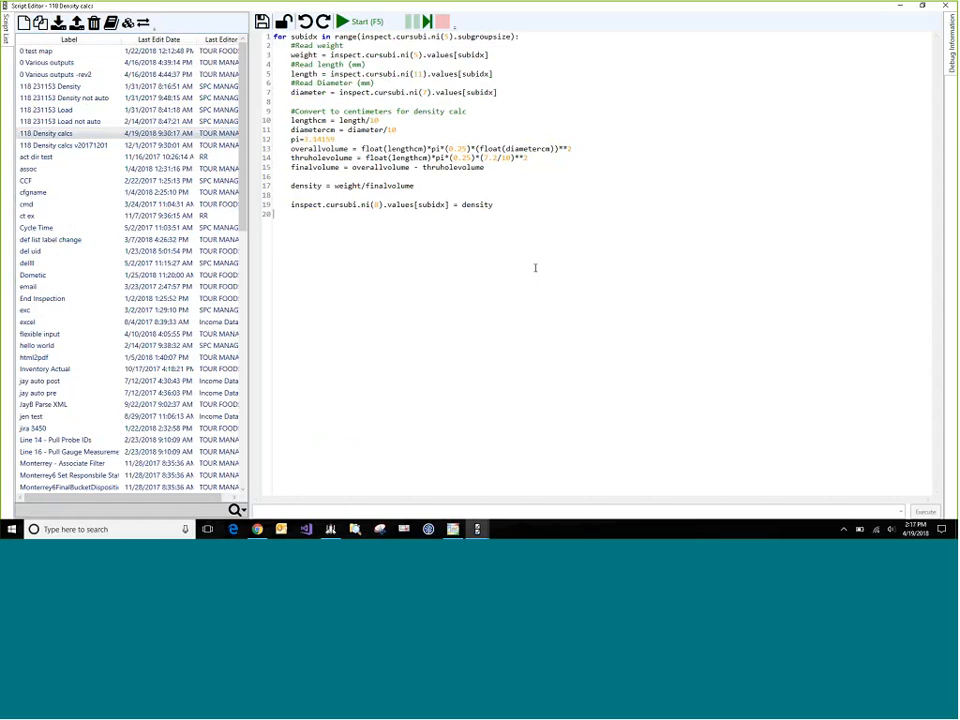
- Look up the exceltopdf and htmltopdf functions of the file object on the script's last line, then clear the text
type("file.ex")
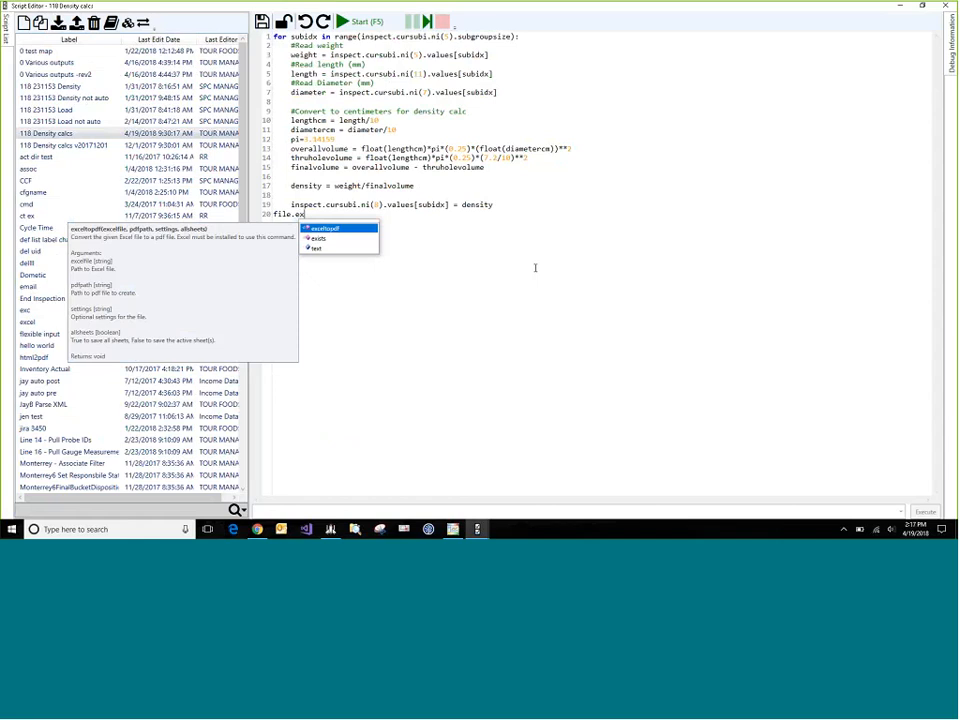
key("BackSpace")
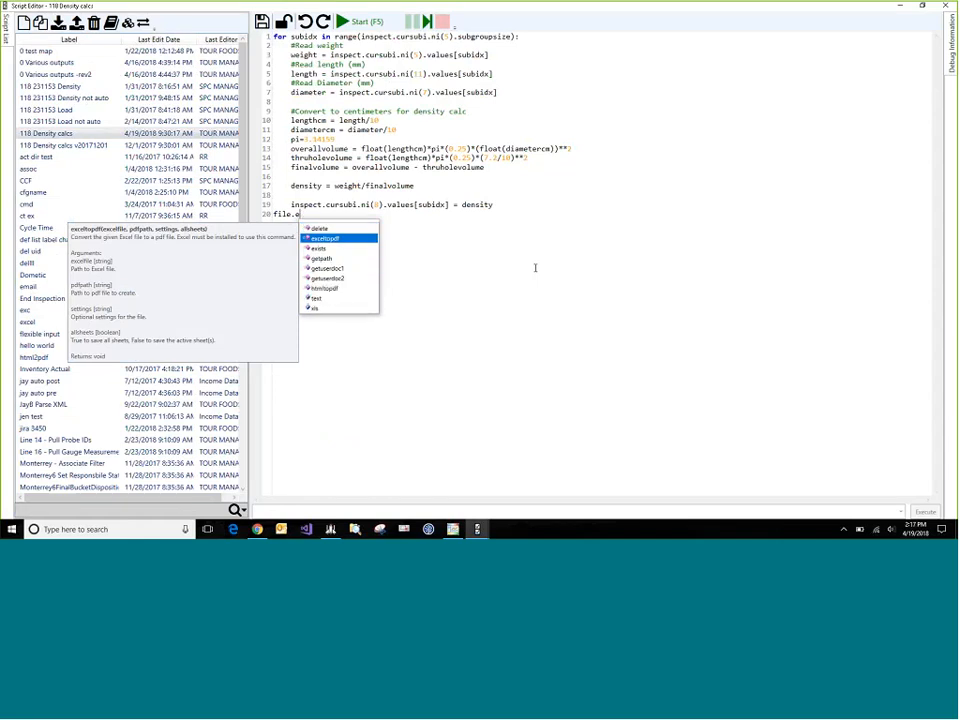
key("BackSpace")
type("htl")
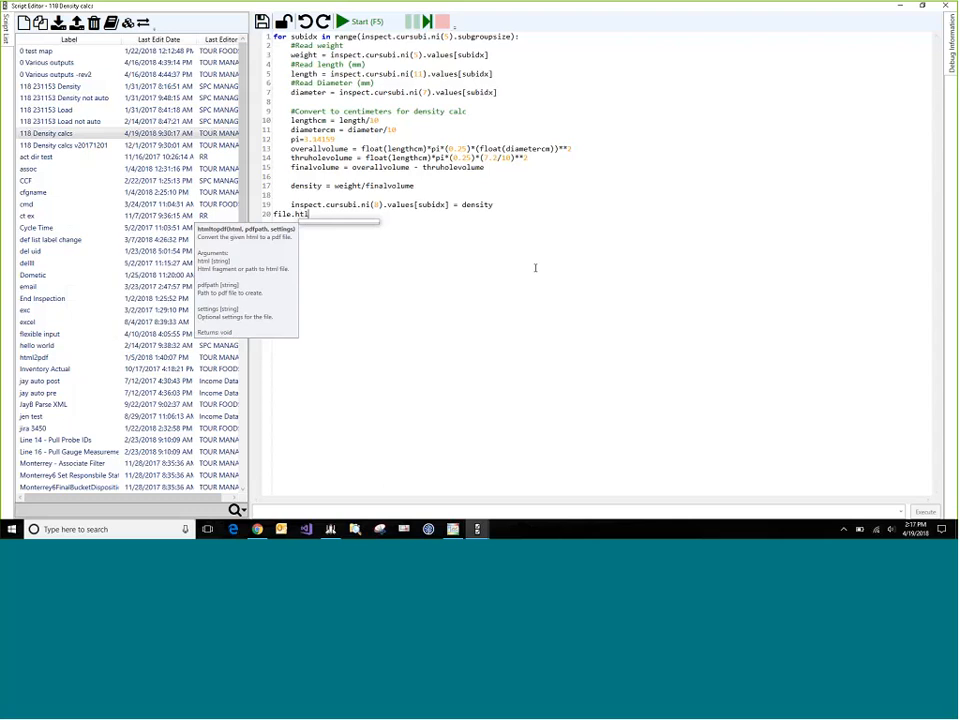
key("BackSpace")
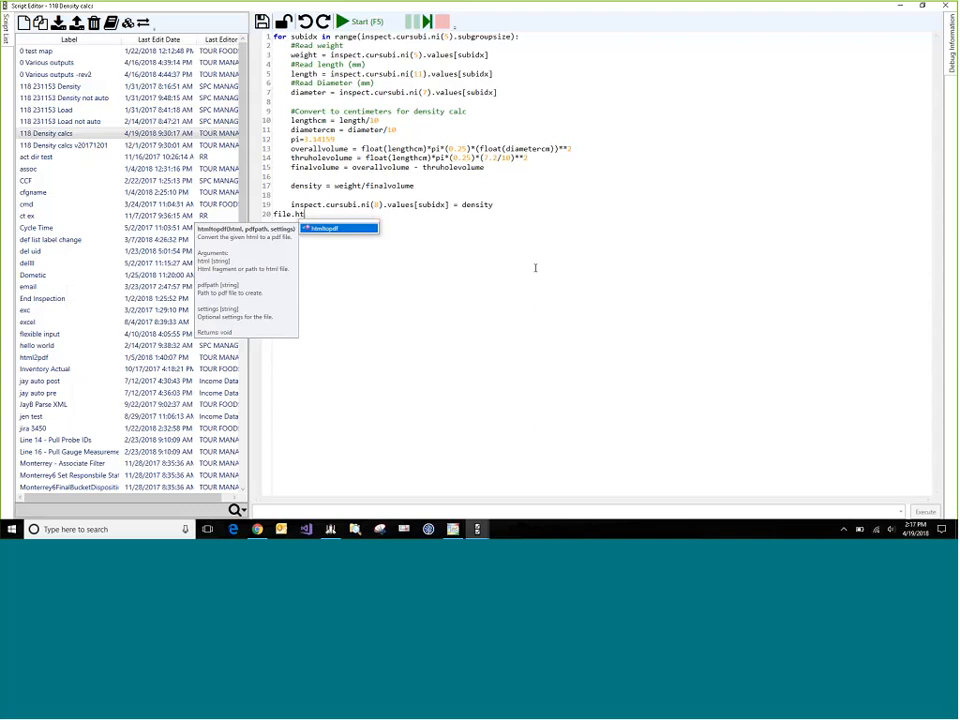
key("BackSpace")
key("BackSpace")
key("BackSpace")
key("BackSpace")
key("BackSpace")
key("BackSpace")
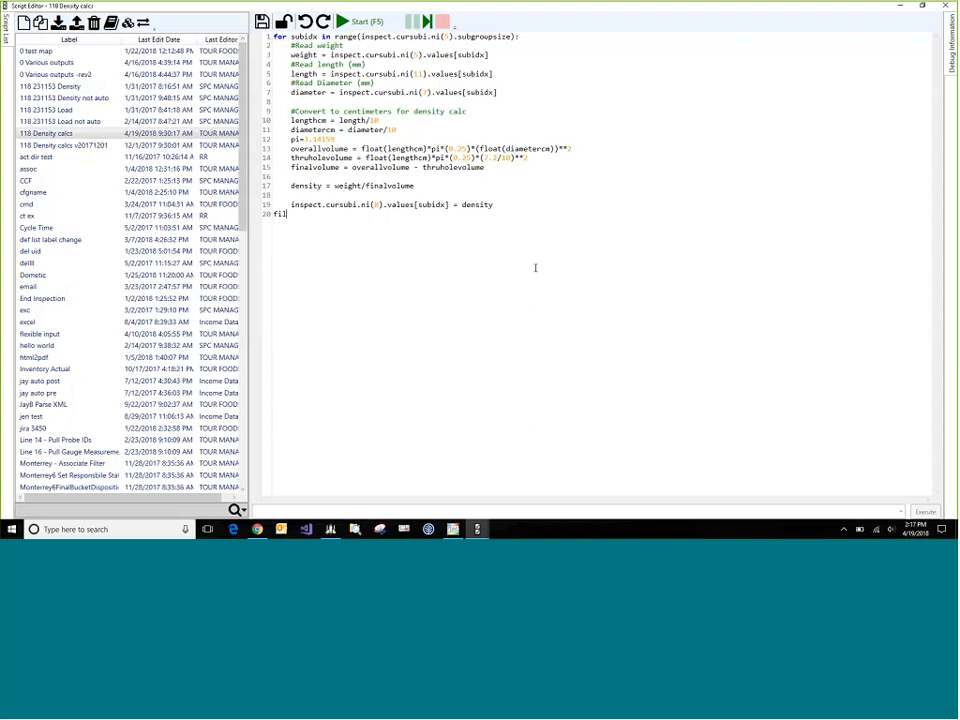
key("BackSpace")
- Look up the members of the email object on the script's last line, clear the text, and close the editor without saving
type("email.")
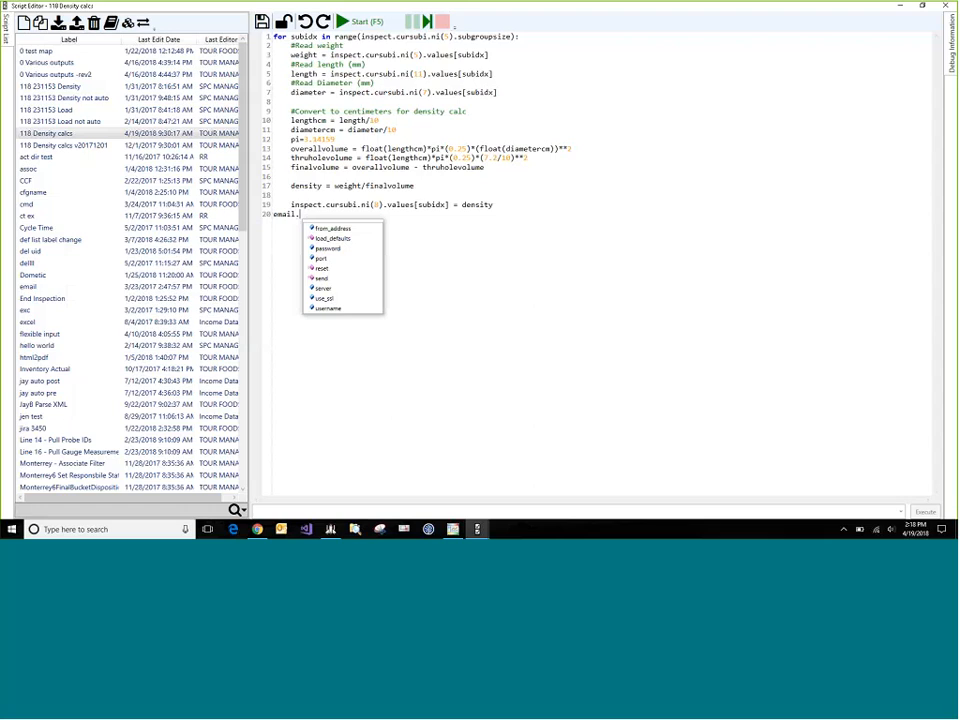
key("BackSpace")
key("BackSpace")
key("BackSpace")
key("BackSpace")
key("BackSpace")
key("BackSpace")
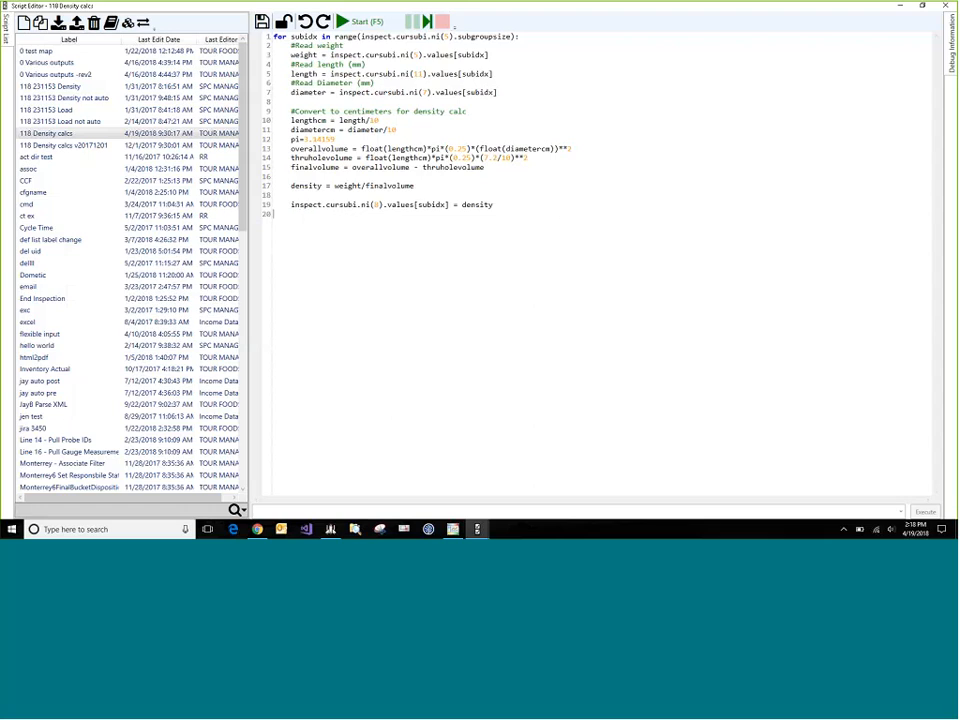
left_click(945, 7)
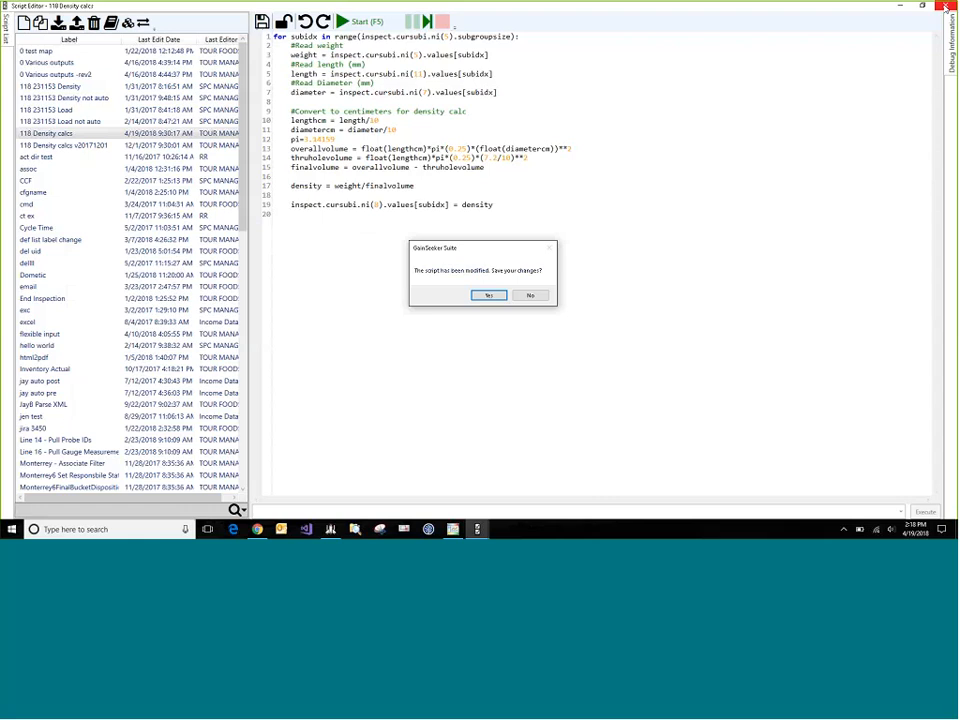
left_click(532, 297)
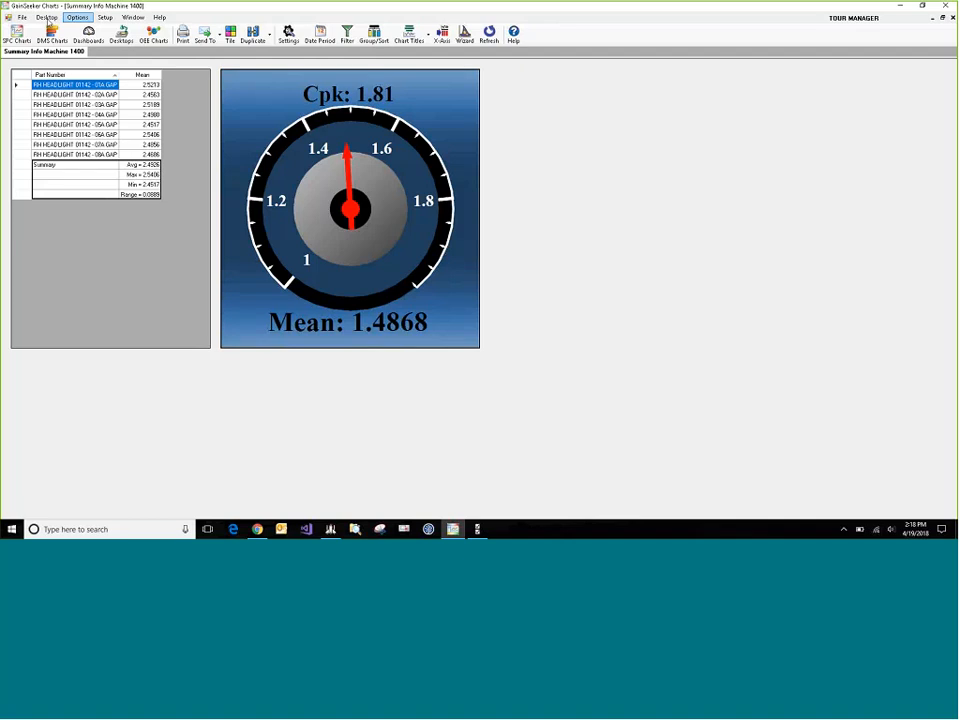
- Switch to GainSeeker Charts and bring up the dynamic desktop setup at its part number text criterion
left_click(47, 18)
left_click(84, 50)
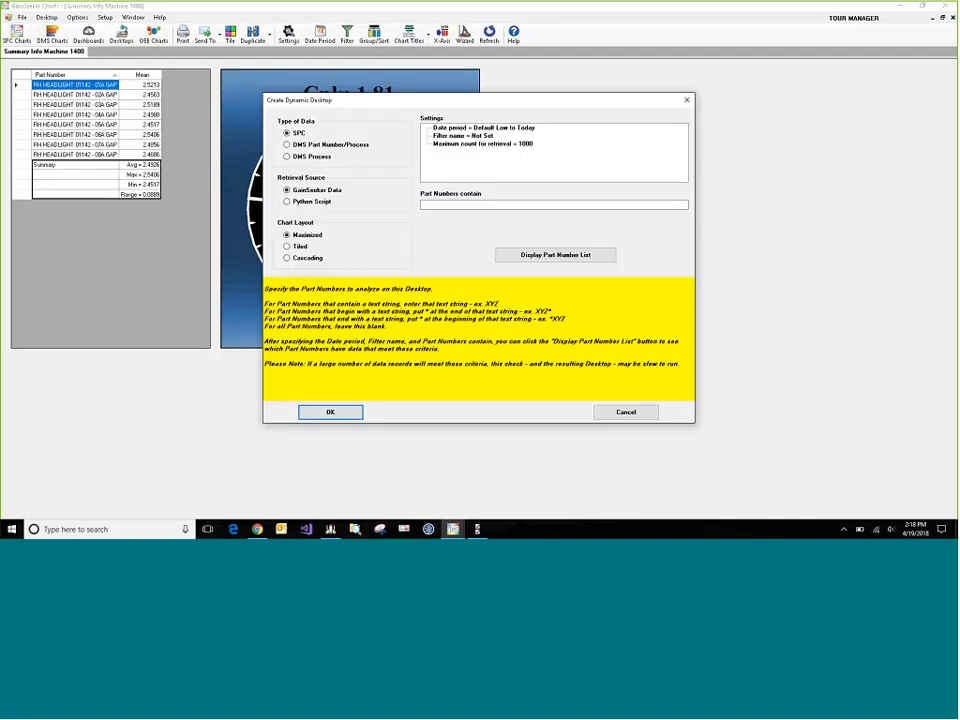
left_click(515, 204)
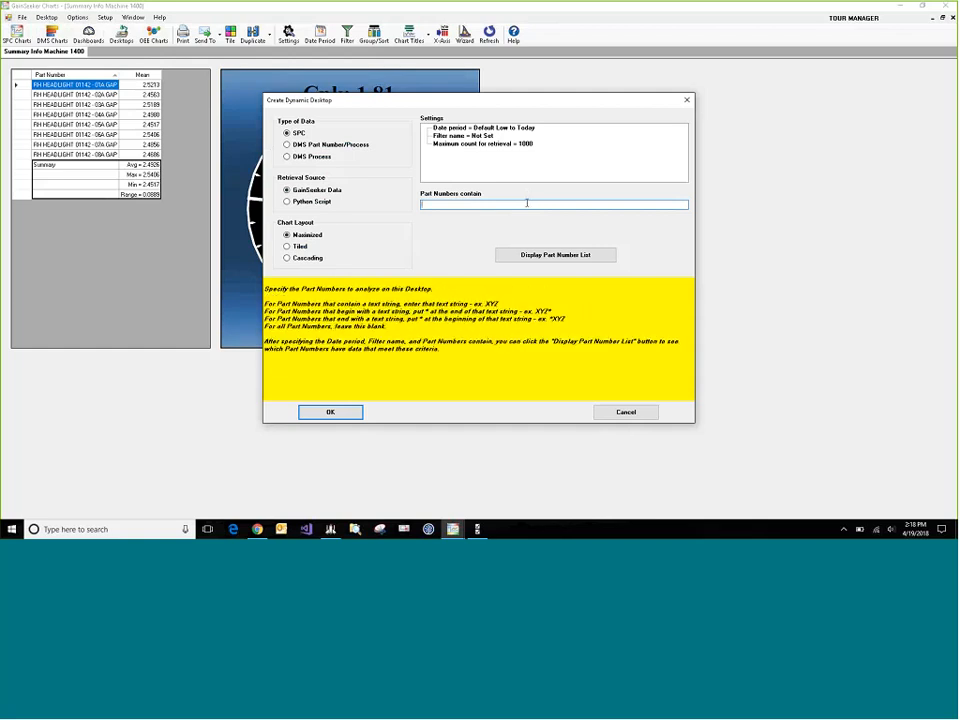
- Examine the columns available for conditions in the Machine 1400 filter, then cancel the filter and the dynamic desktop setup
double_click(476, 136)
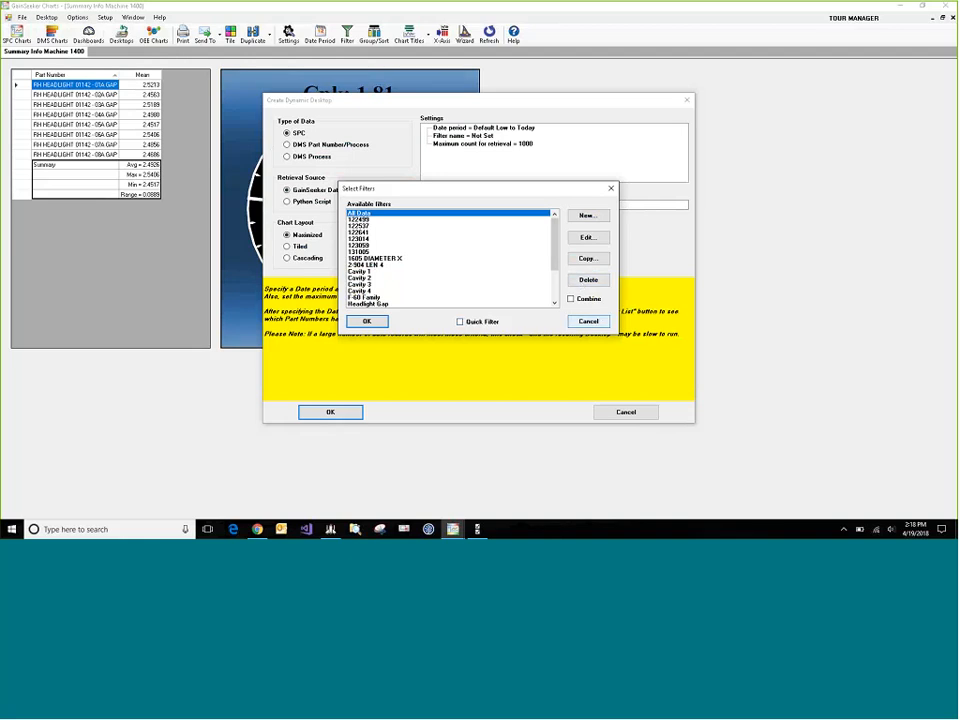
key("m")
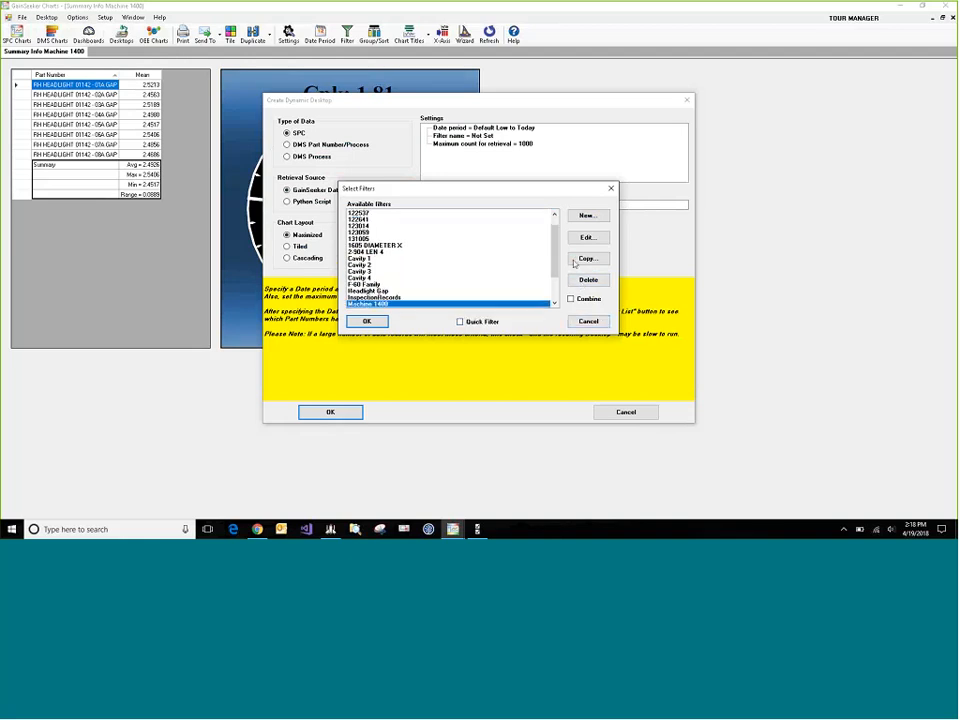
left_click(576, 261)
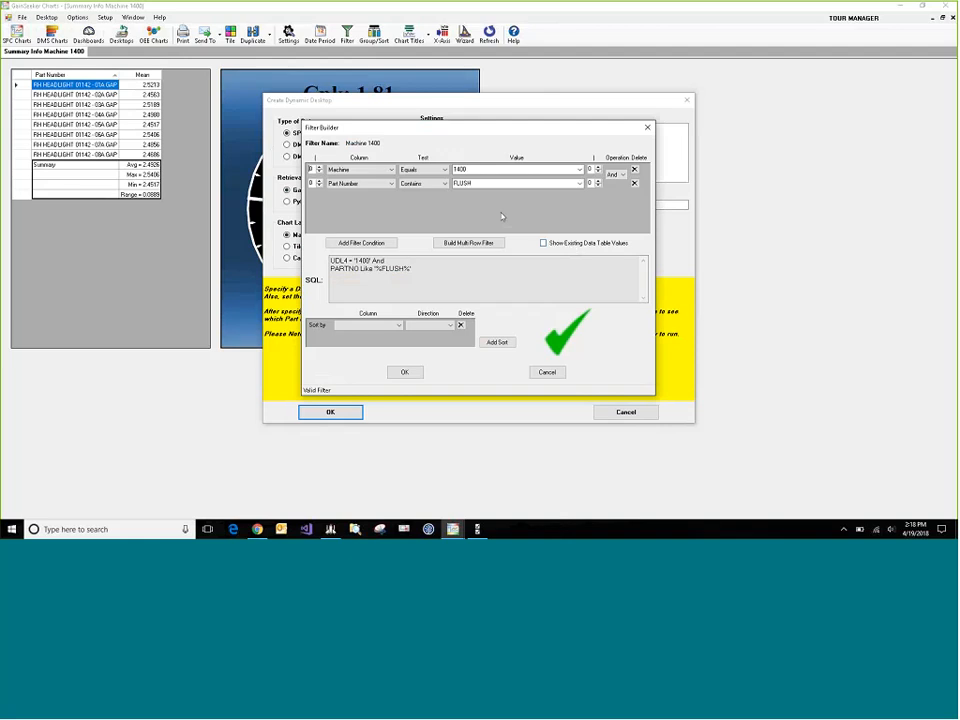
left_click(390, 184)
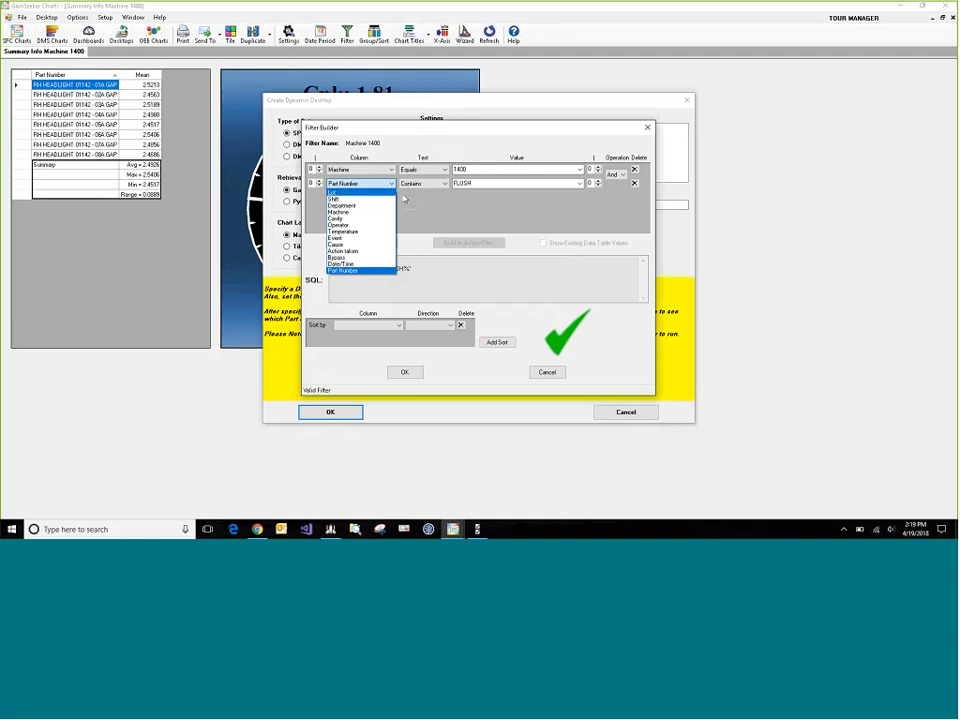
left_click(463, 215)
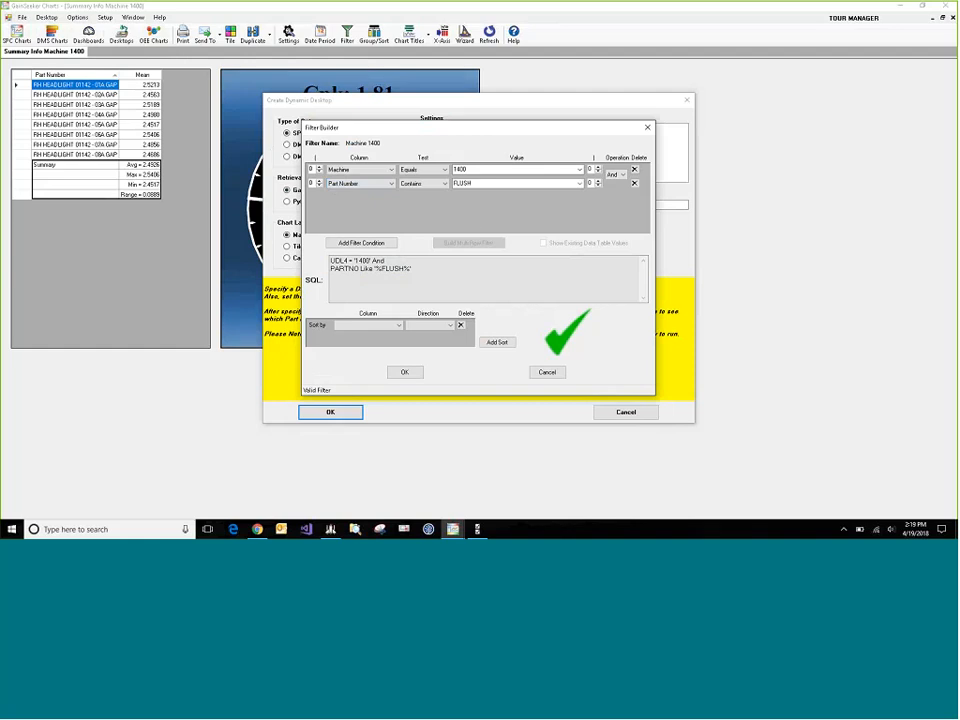
left_click(547, 372)
left_click(597, 324)
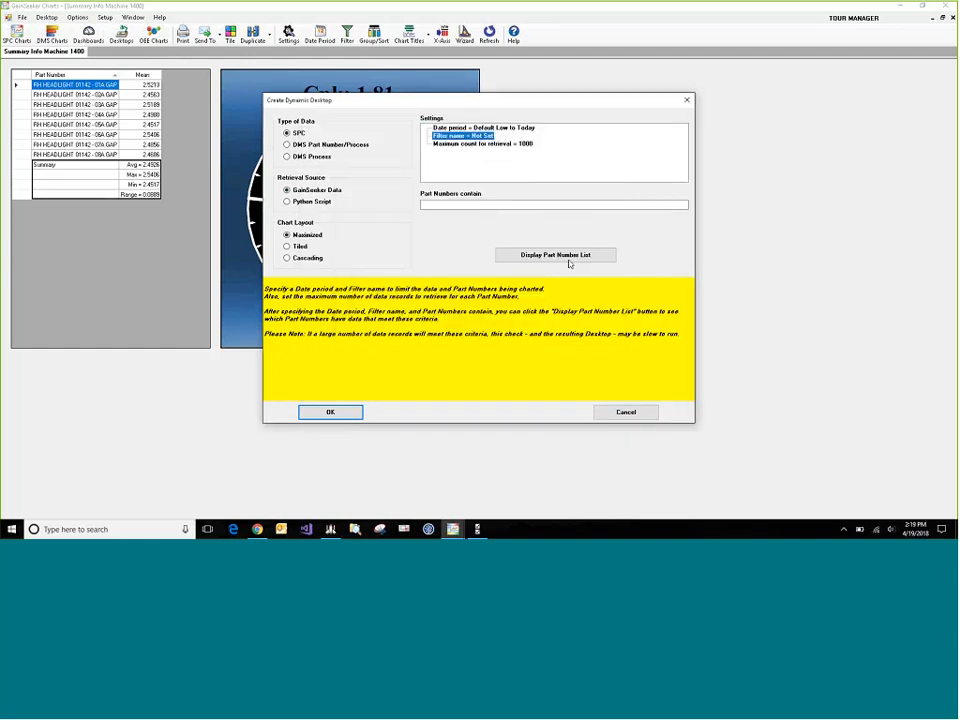
left_click(546, 206)
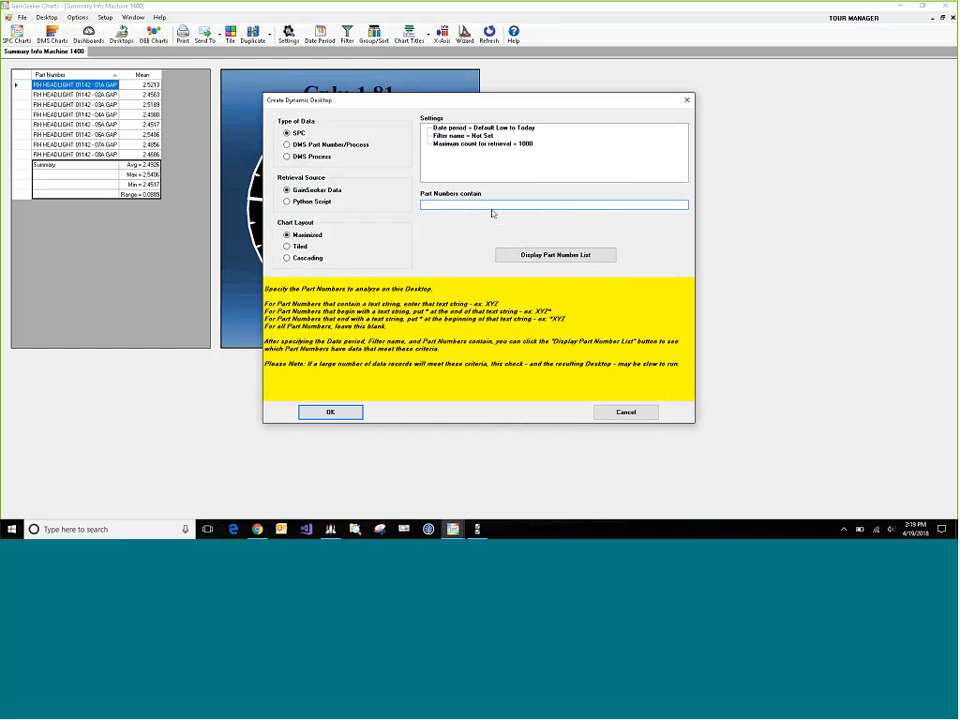
key("Escape")
- Review the part number search criteria for SPC charts, including Description and the standard variables, and cancel the chart setup
left_click(17, 33)
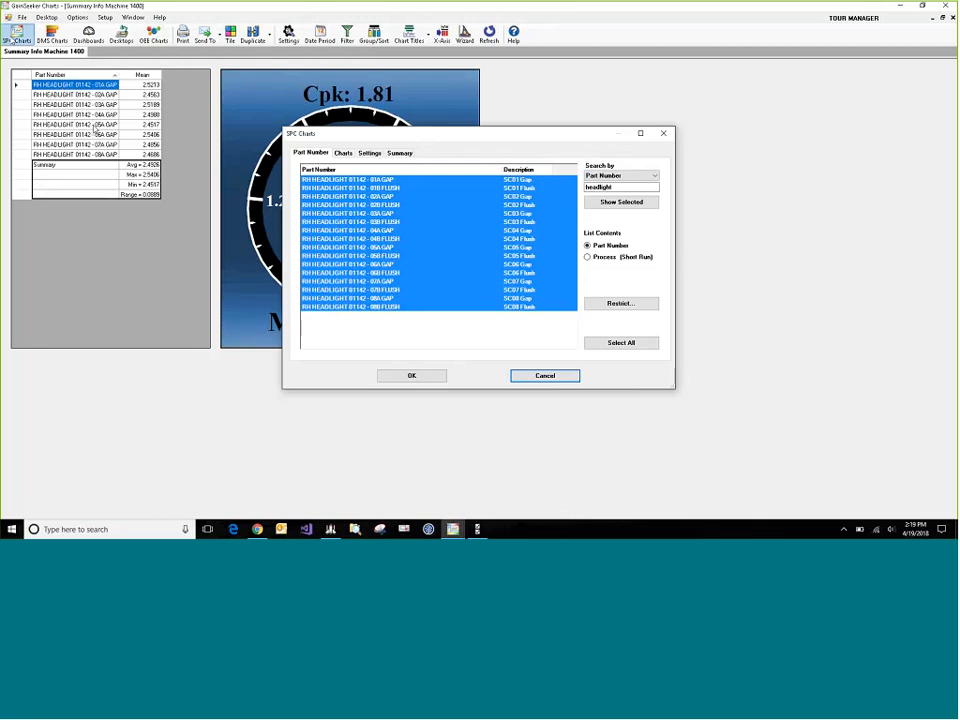
left_click(652, 177)
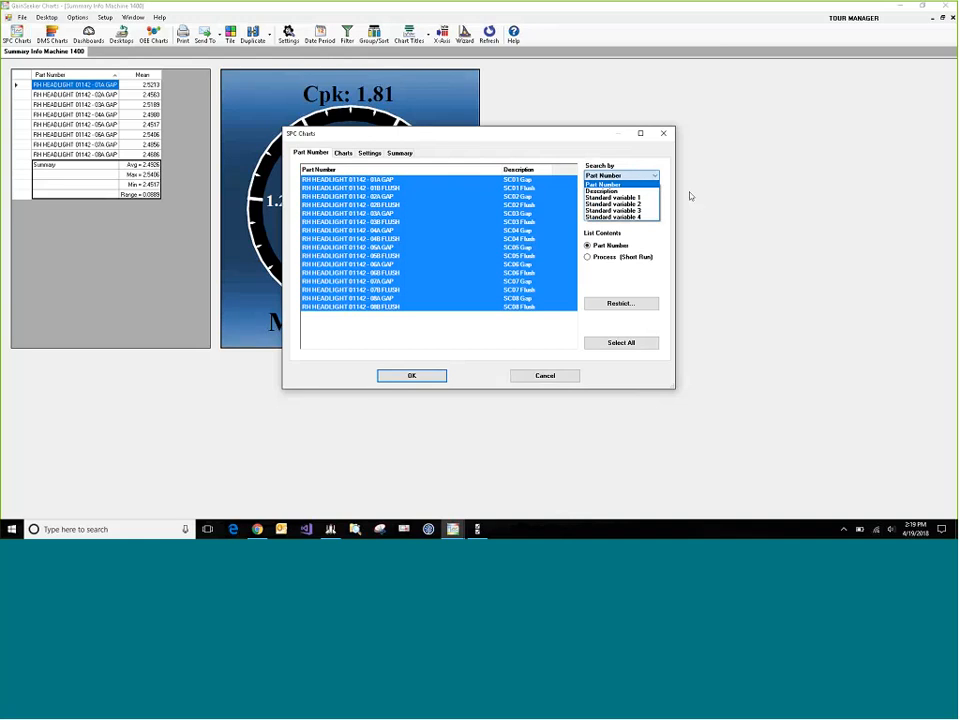
key("Down")
key("Down")
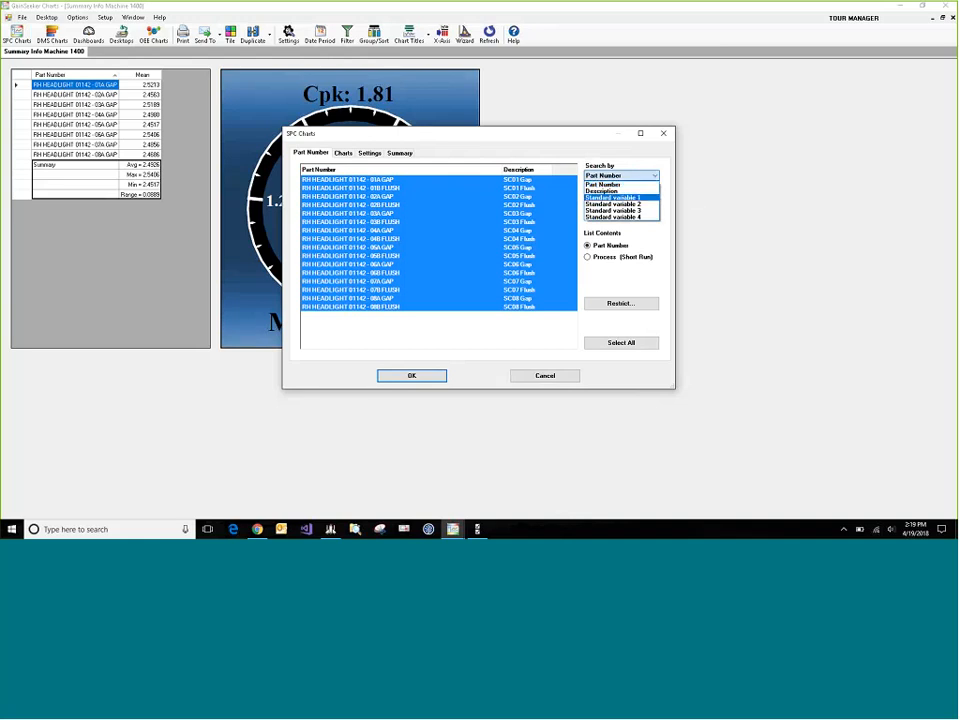
key("Escape")
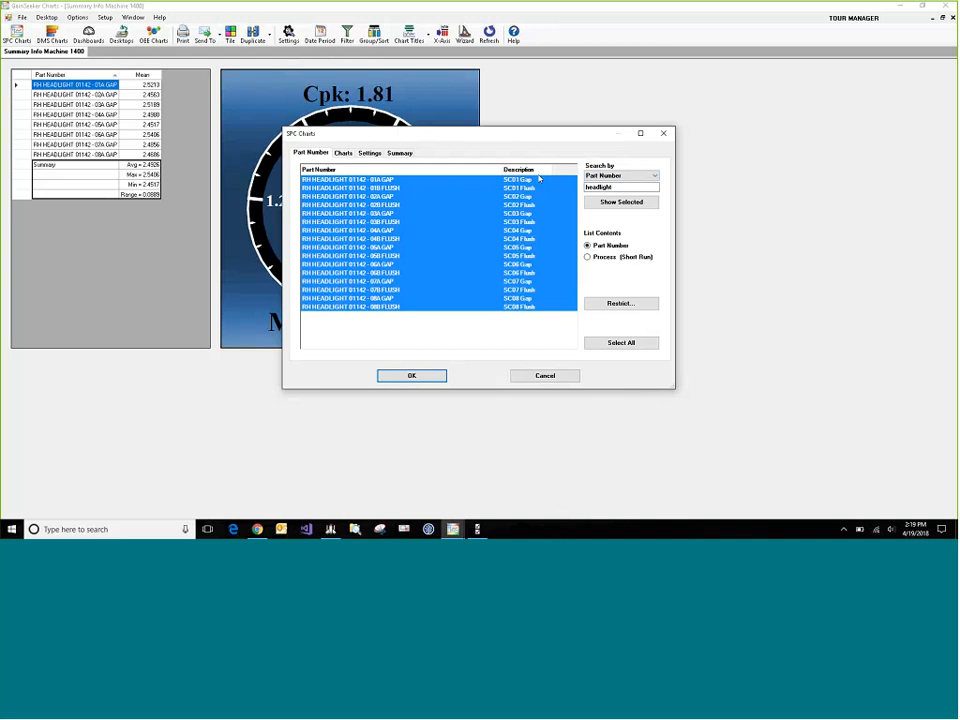
left_click(567, 377)
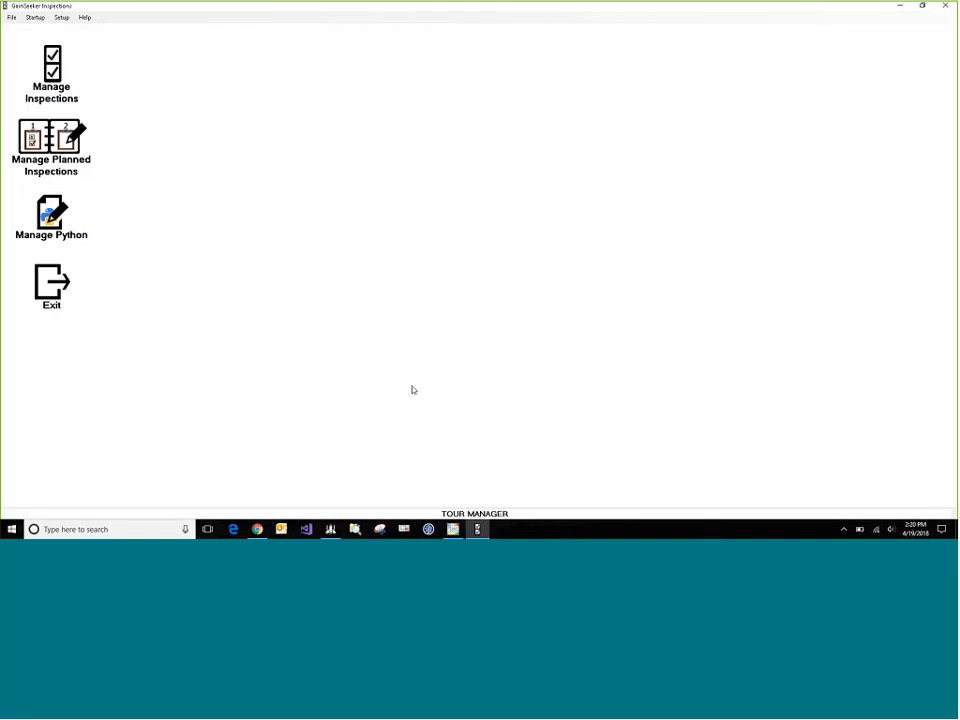
- Run the 0 Python Outputs inspection and mark Contamination as Pass, Discolor as Fail and Burn as Pass
left_click(55, 80)
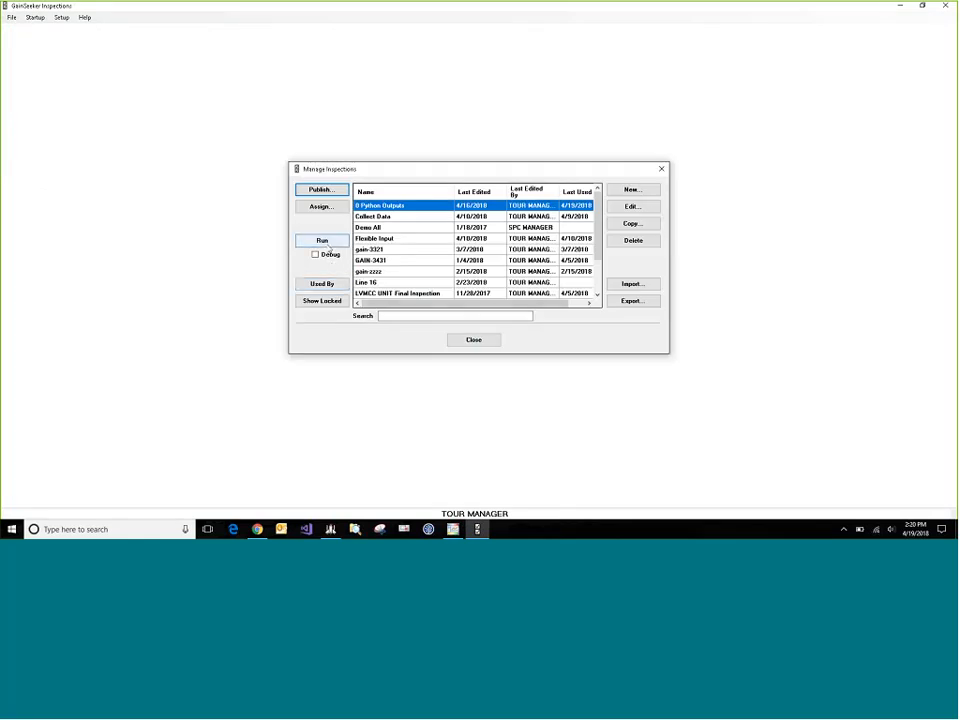
left_click(329, 246)
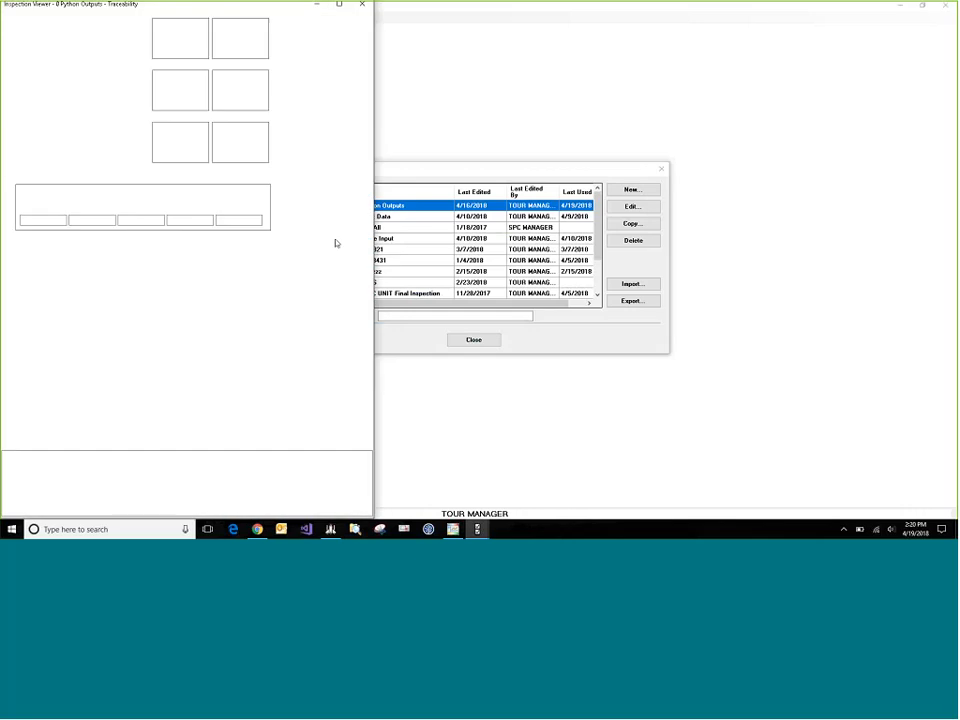
left_click(186, 38)
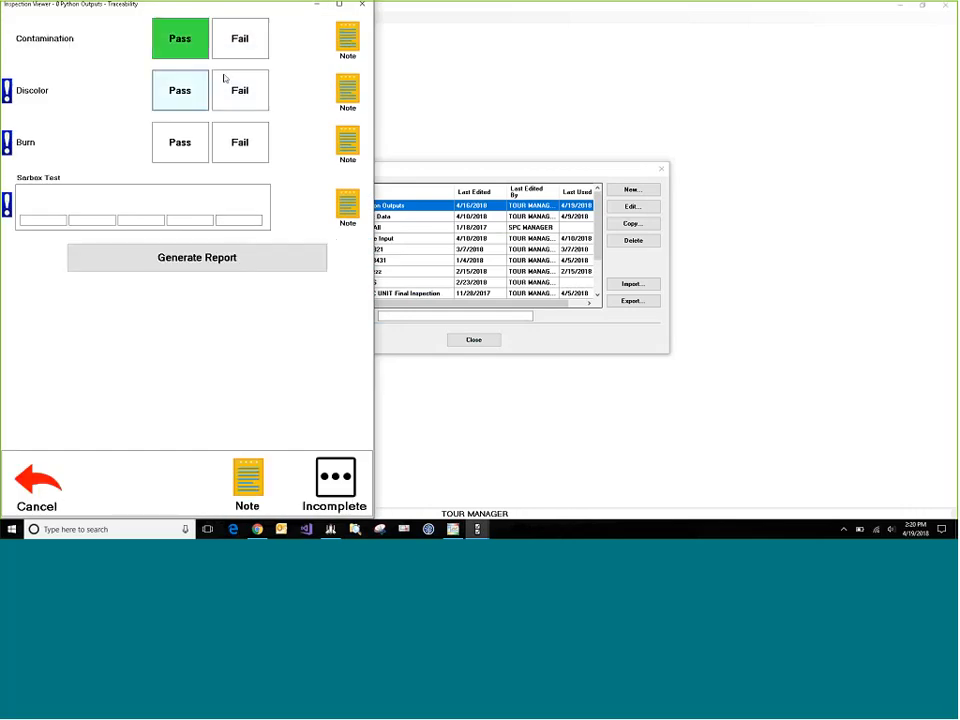
left_click(228, 84)
left_click(195, 146)
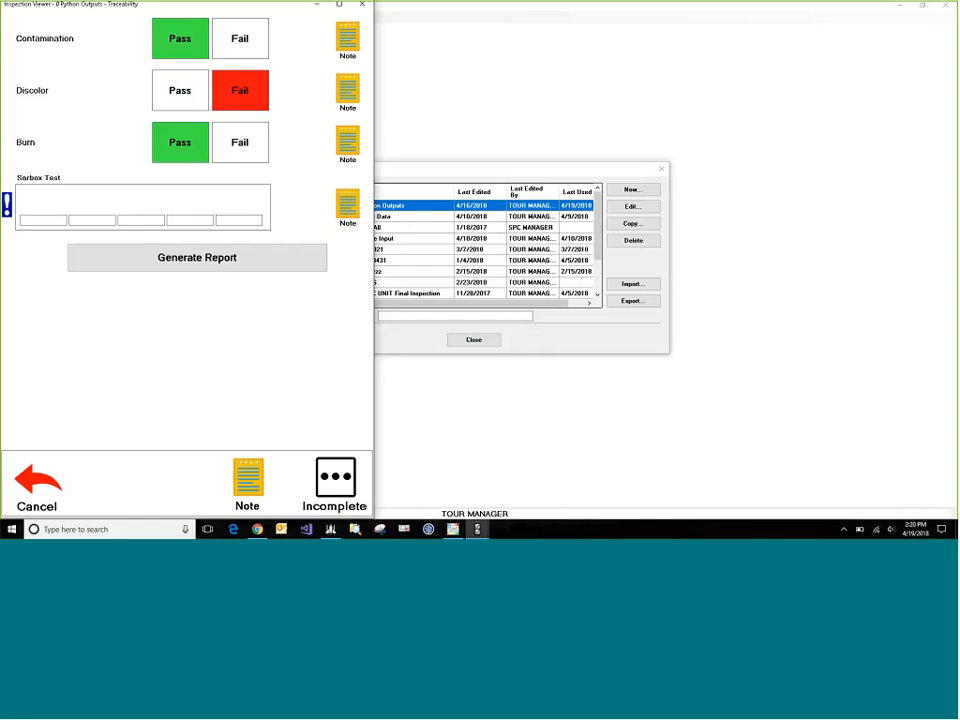
- Enter the Sarbox Test data values 1, 2, 3, 4 and 5
left_click(62, 218)
type("1")
key("Tab")
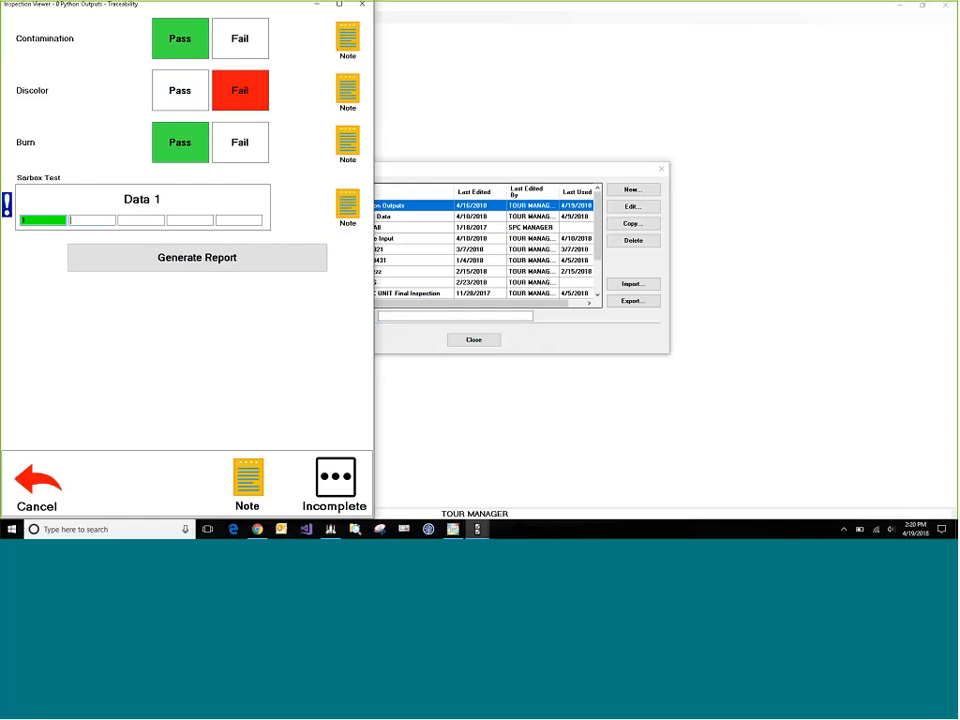
type("2")
key("Tab")
type("3")
key("Tab")
type("4")
key("Tab")
type("5")
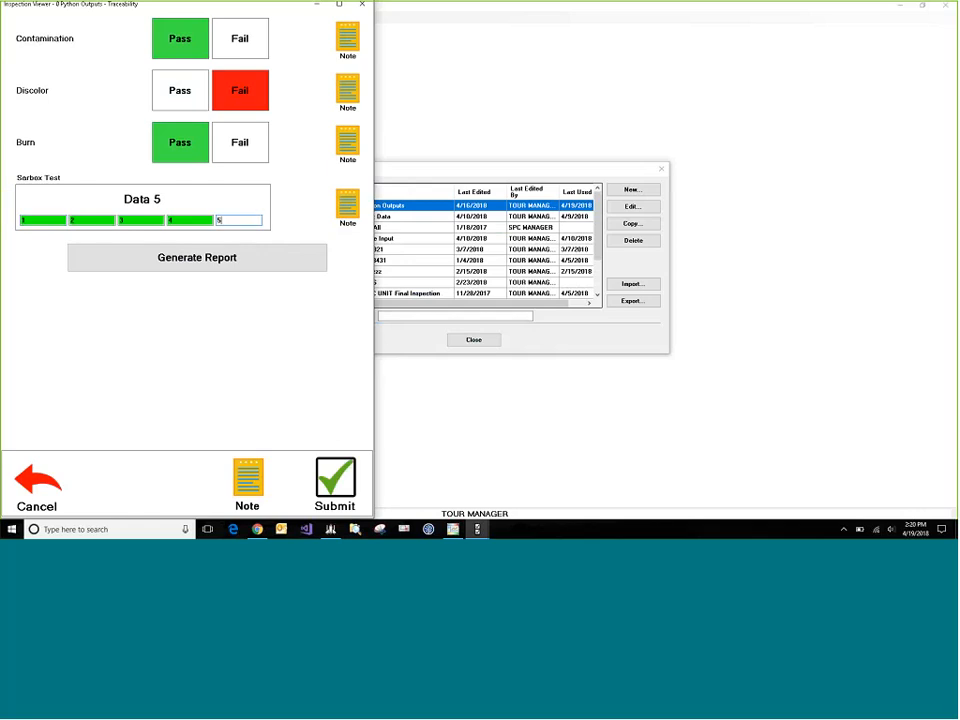
key("Tab")
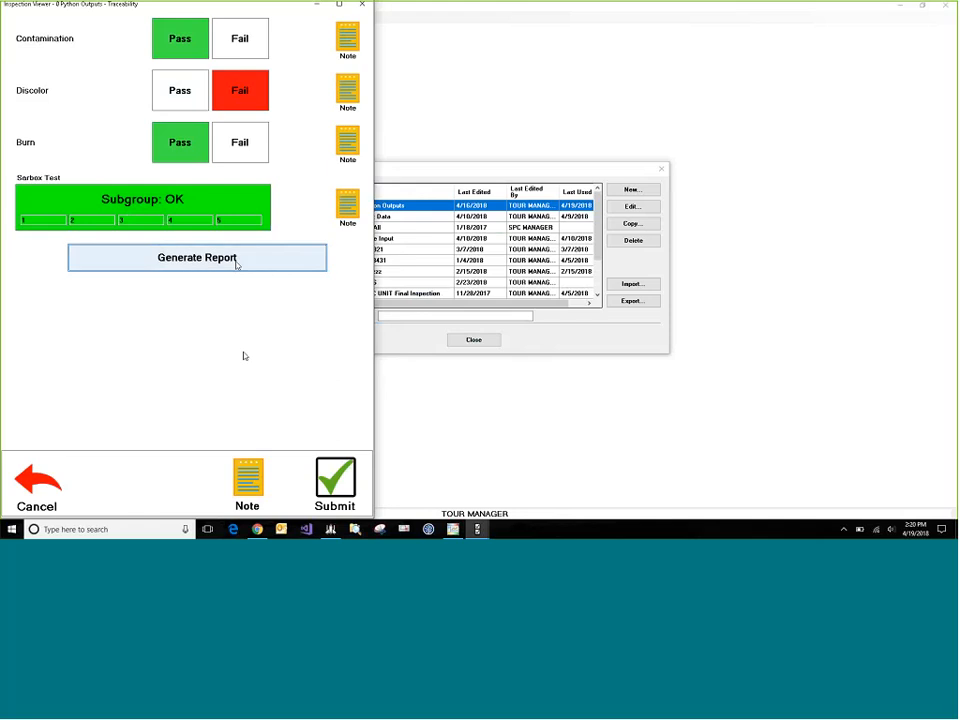
- Generate the inspection report as HTML, review the Data Collection Summary table, and return to the inspection
left_click(236, 262)
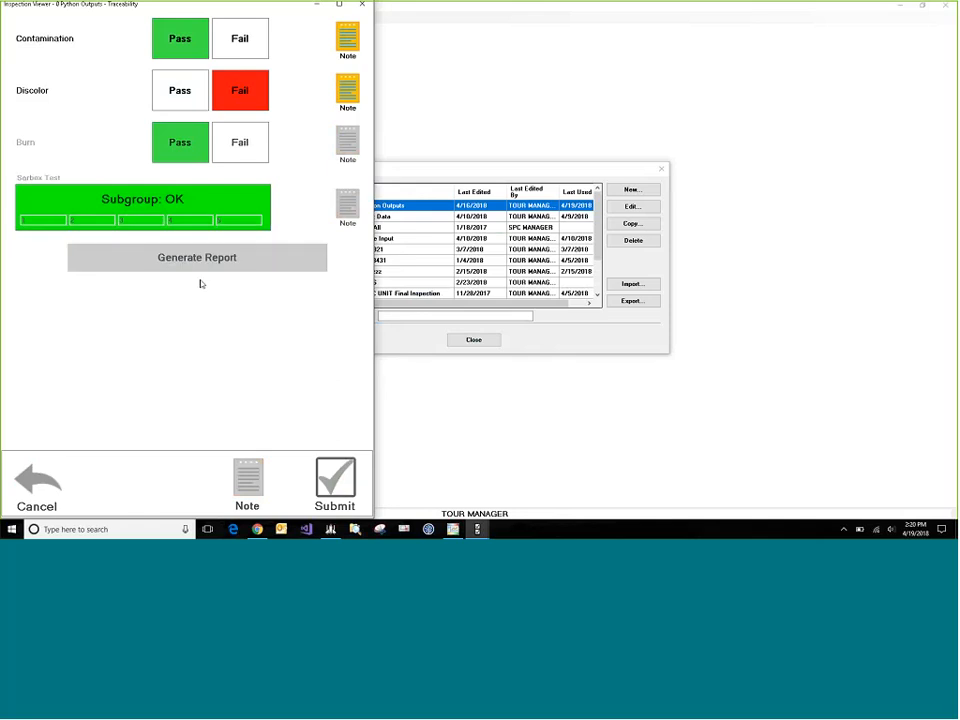
left_click(66, 345)
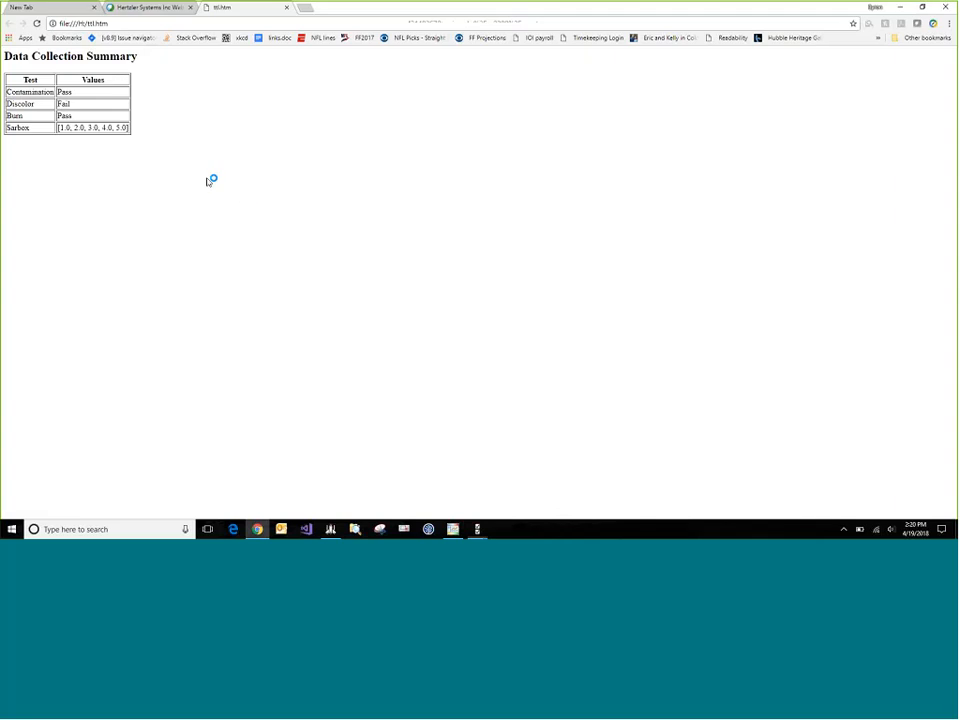
left_click_drag(148, 133, 12, 56)
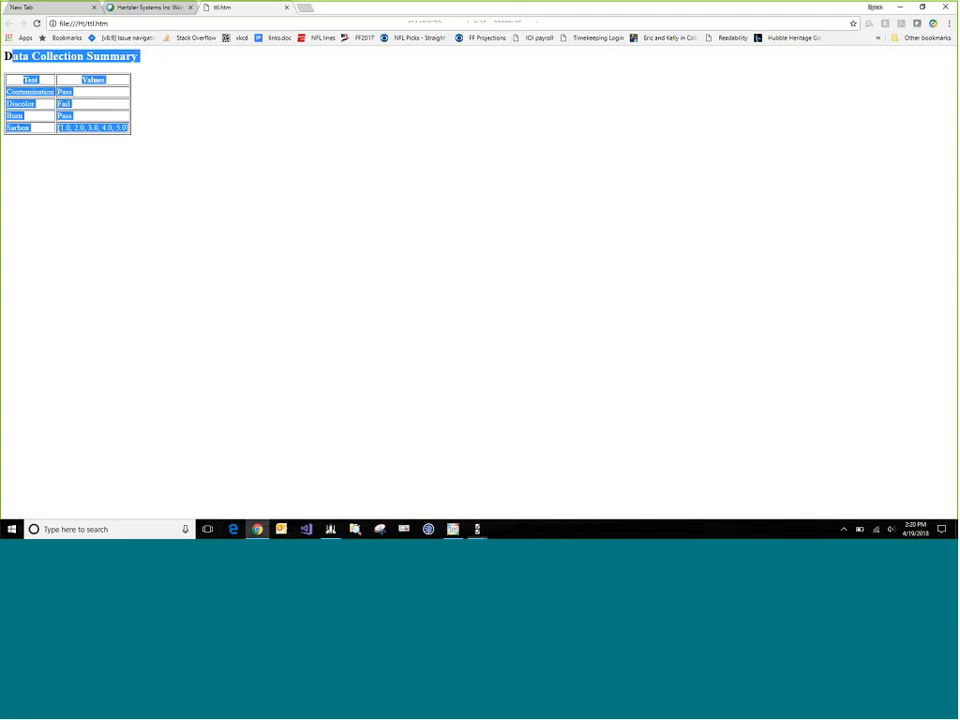
key("alt+Tab")
- Generate the inspection report as Excel and again as PDF, then close the inspection without submitting it
left_click(219, 257)
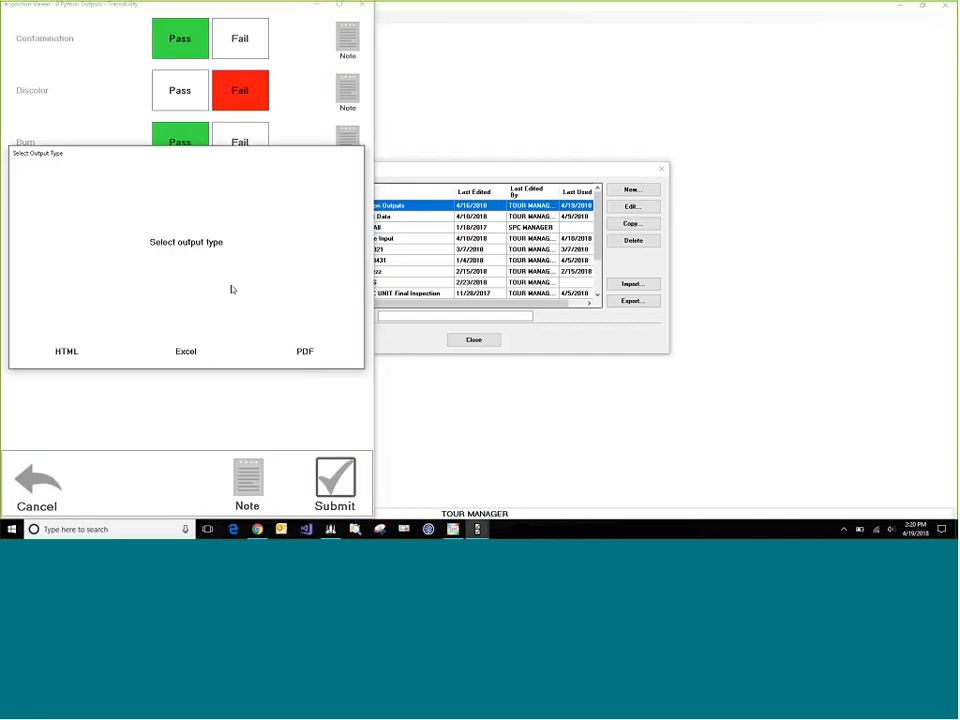
left_click(193, 349)
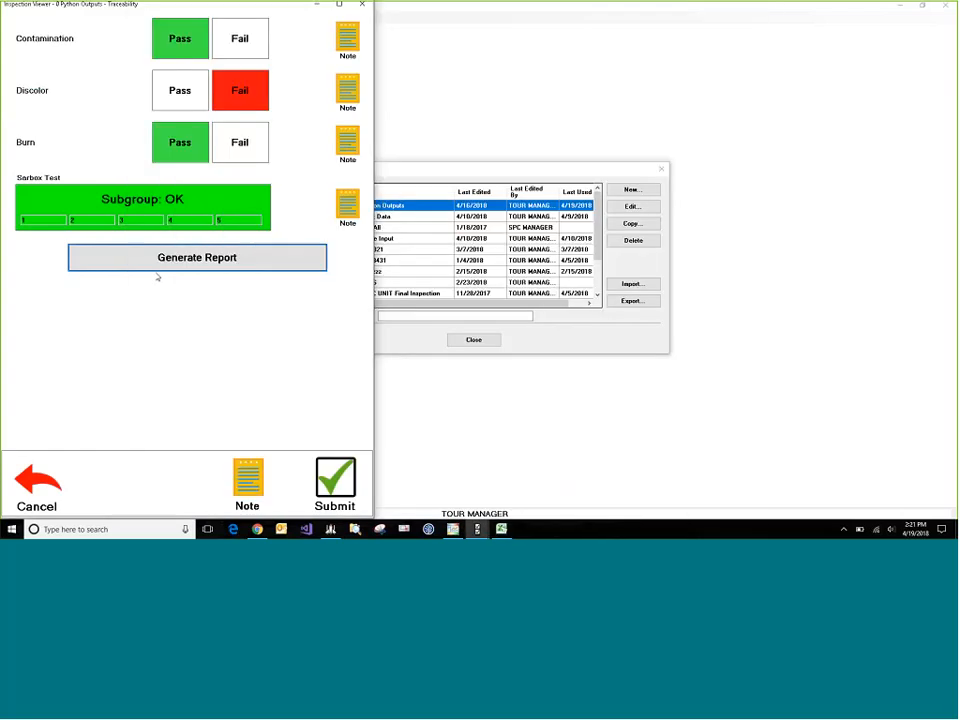
left_click(158, 266)
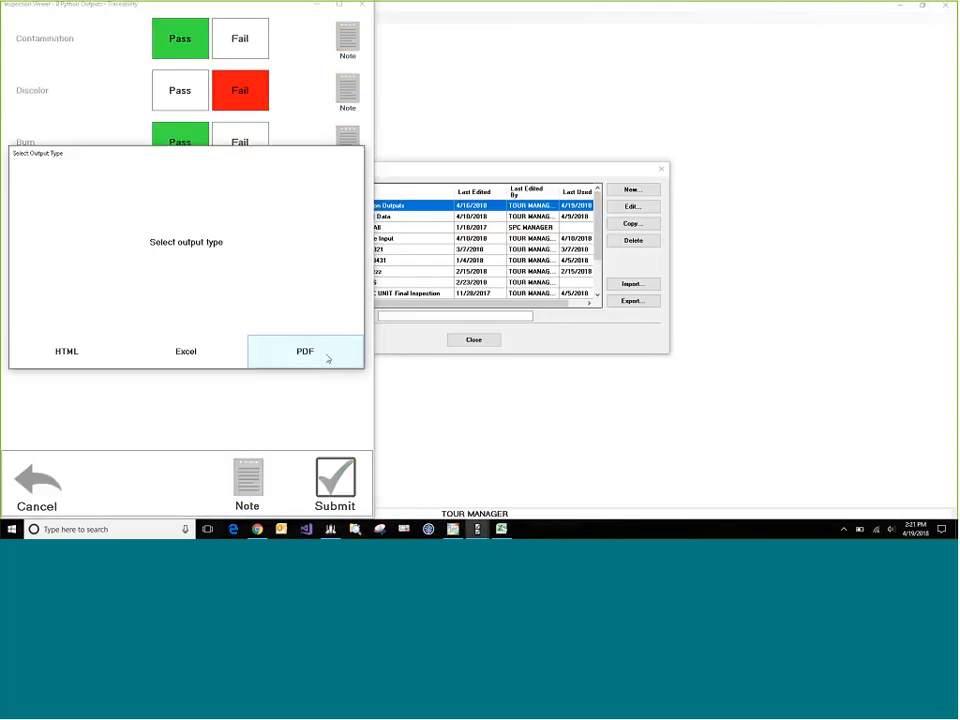
left_click(328, 356)
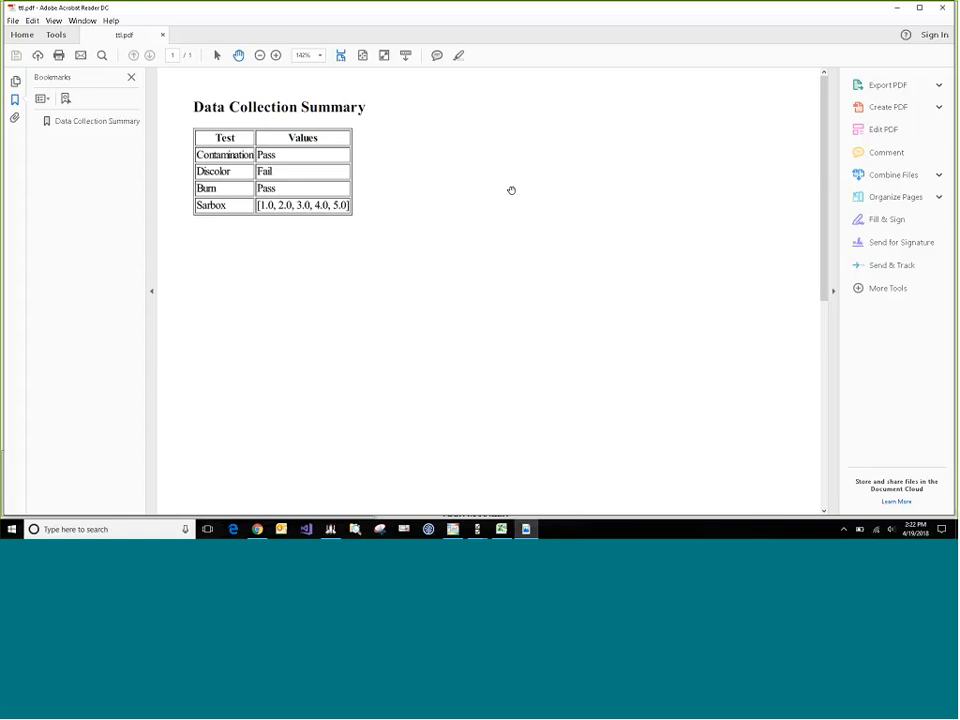
left_click(898, 10)
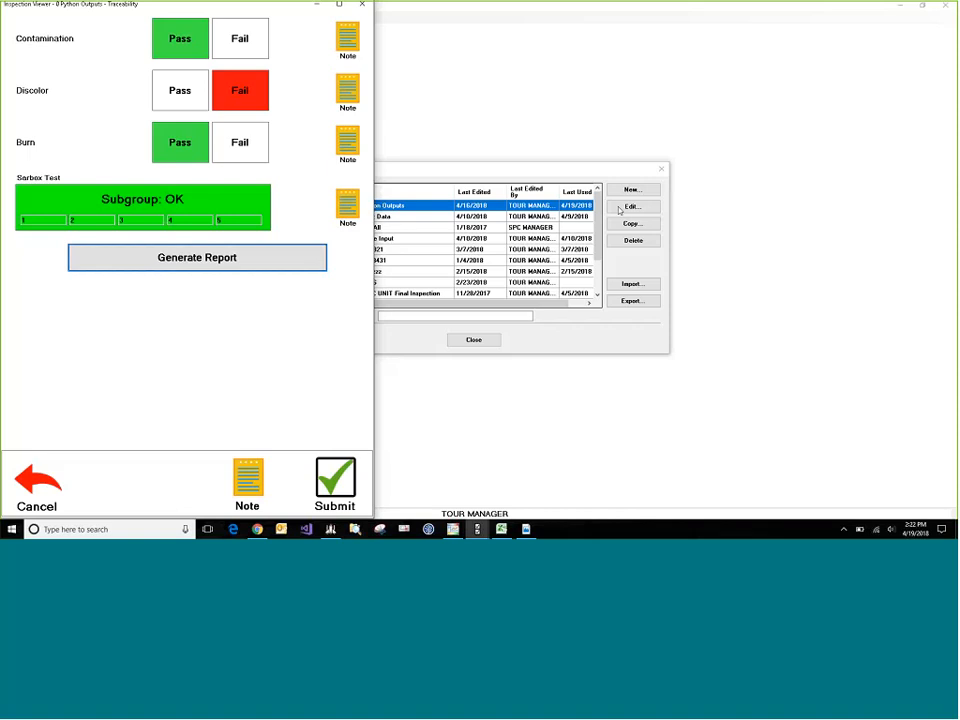
left_click(363, 5)
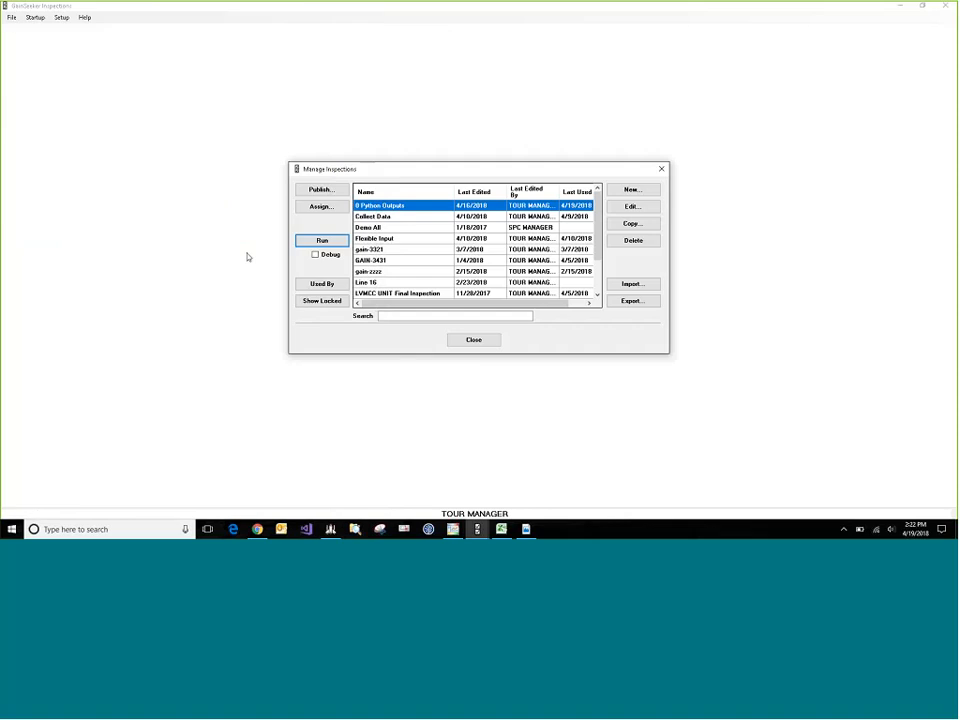
- Leave inspection management, browse the scripts available in the Python Script Library from the script editor, and close the library
left_click(474, 340)
left_click(75, 216)
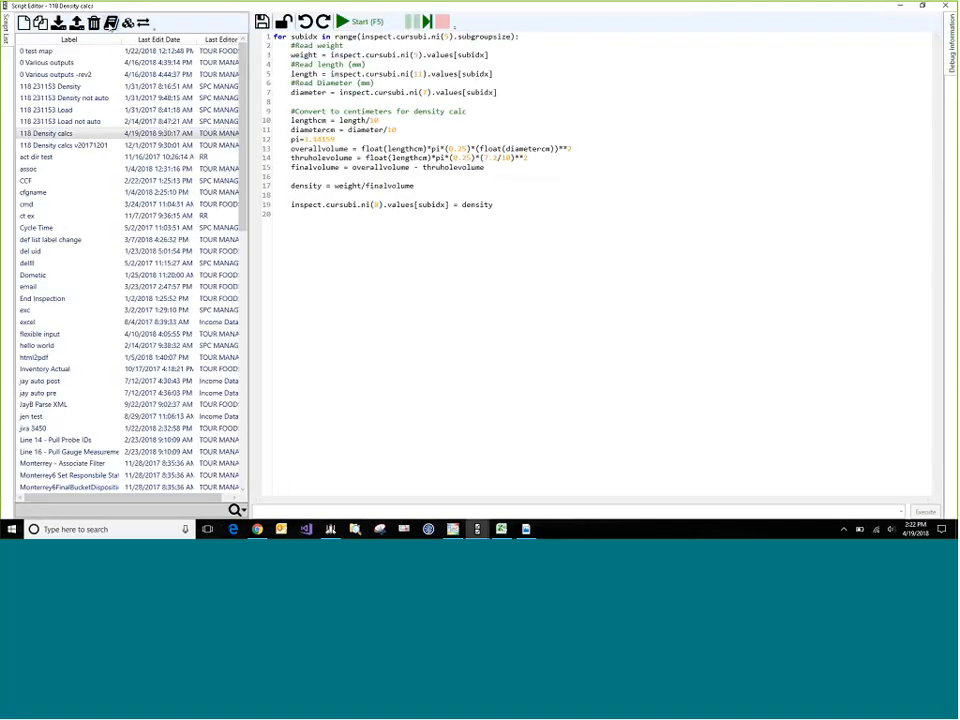
left_click(112, 25)
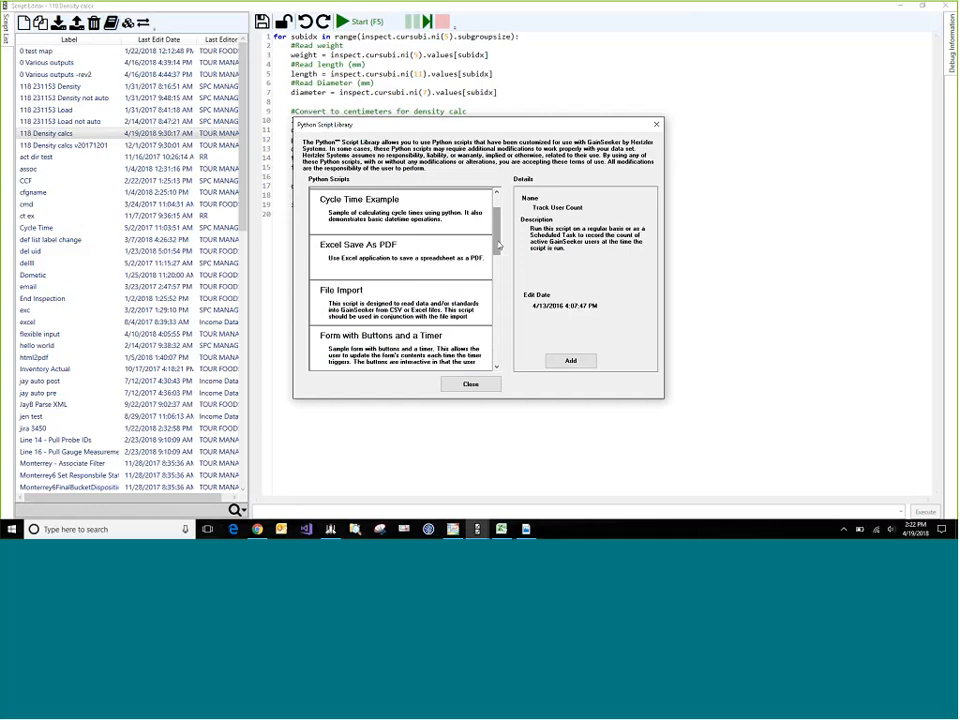
scroll(497, 244, "down", 4)
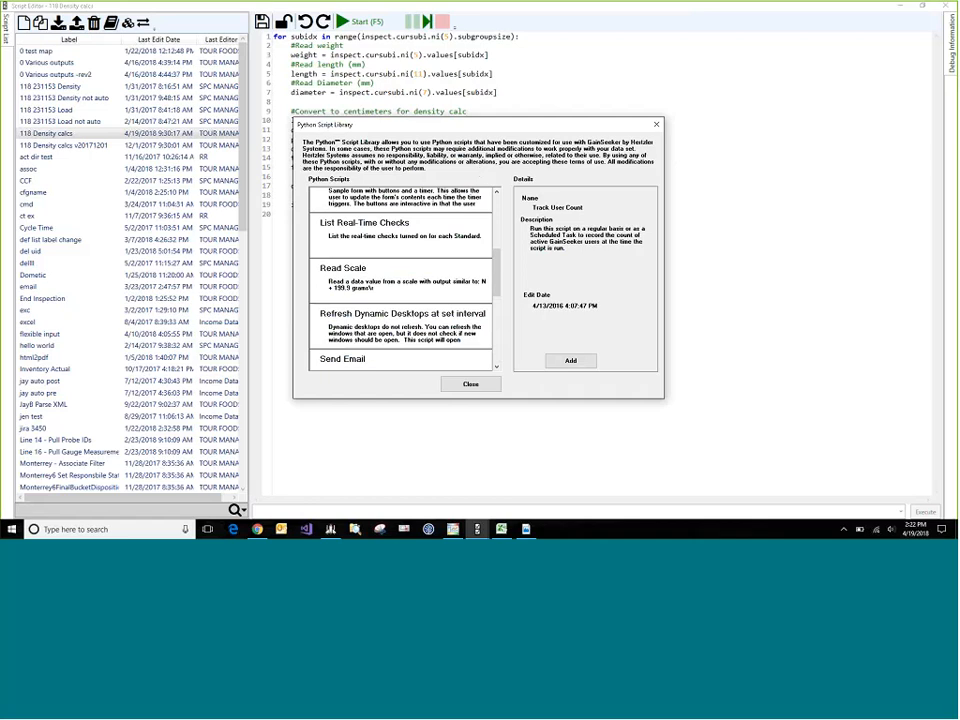
scroll(400, 280, "down", 5)
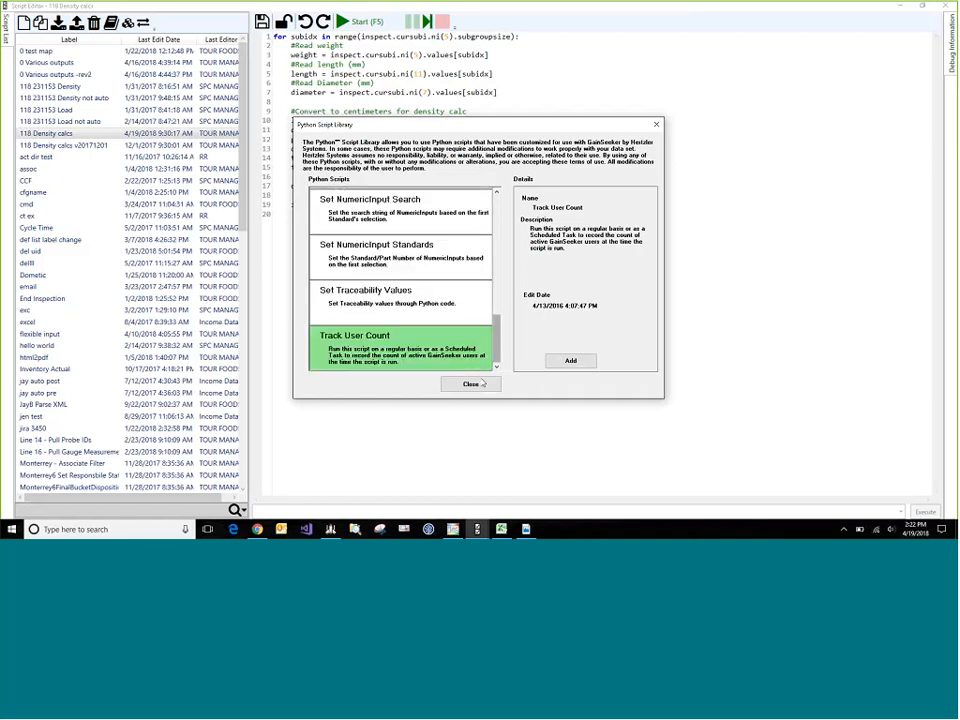
left_click(470, 384)
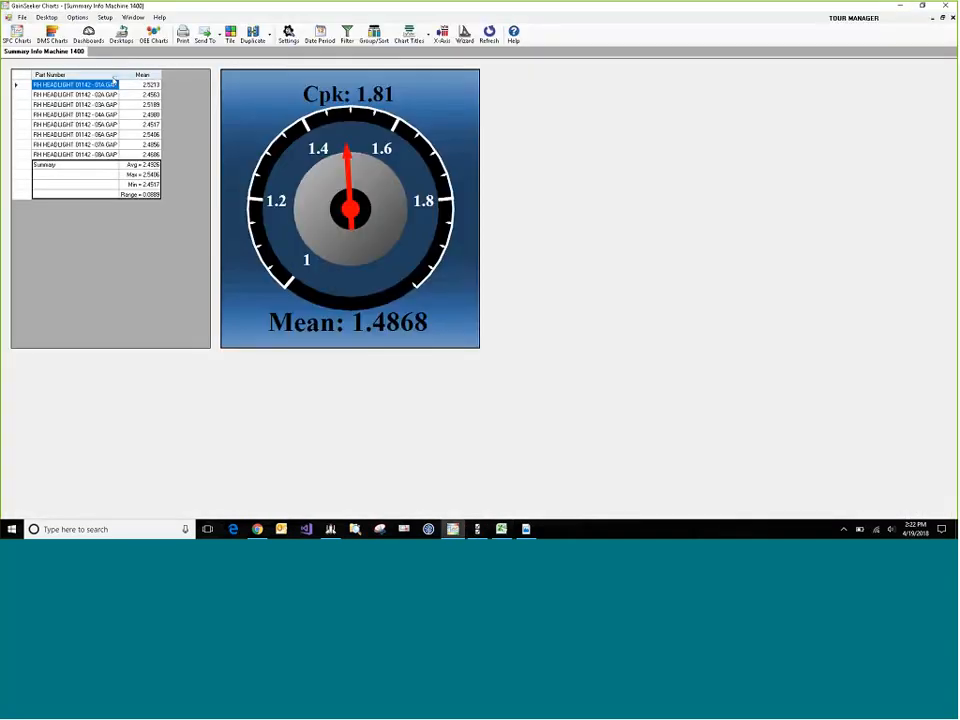
- Open the Summary Info Machine 1400 dashboard for design and start adding a Python script element based on an existing script
right_click(506, 117)
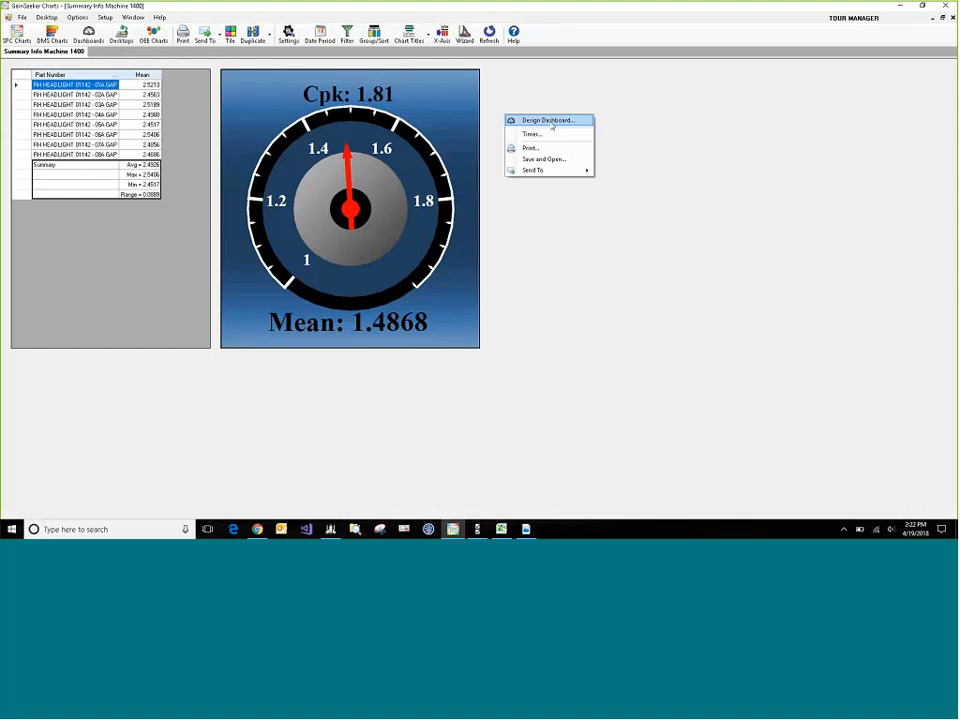
left_click(550, 121)
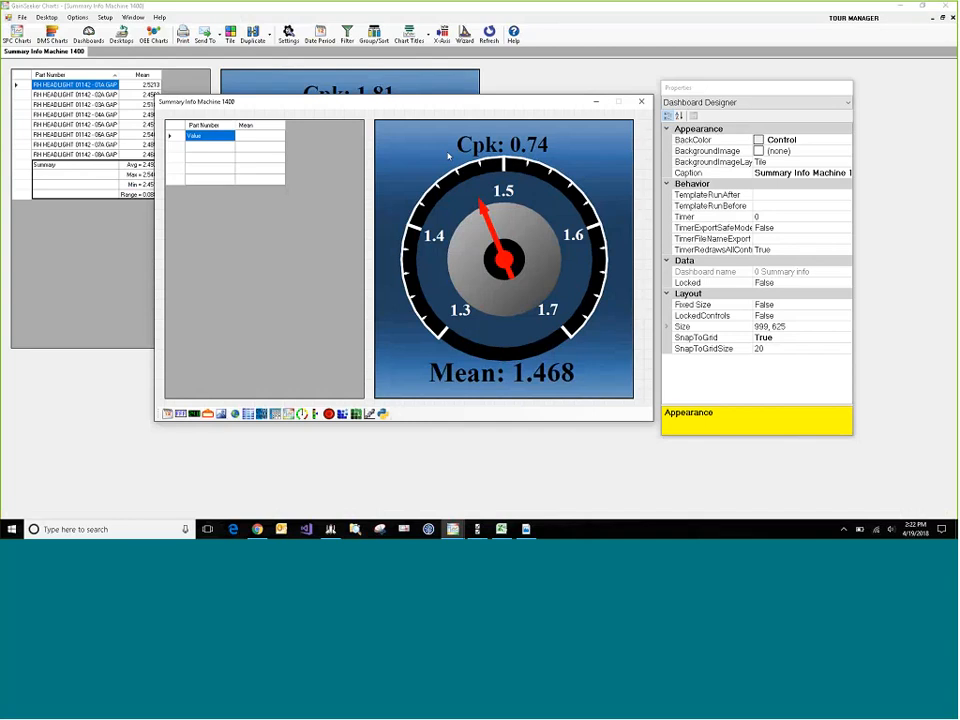
left_click(383, 414)
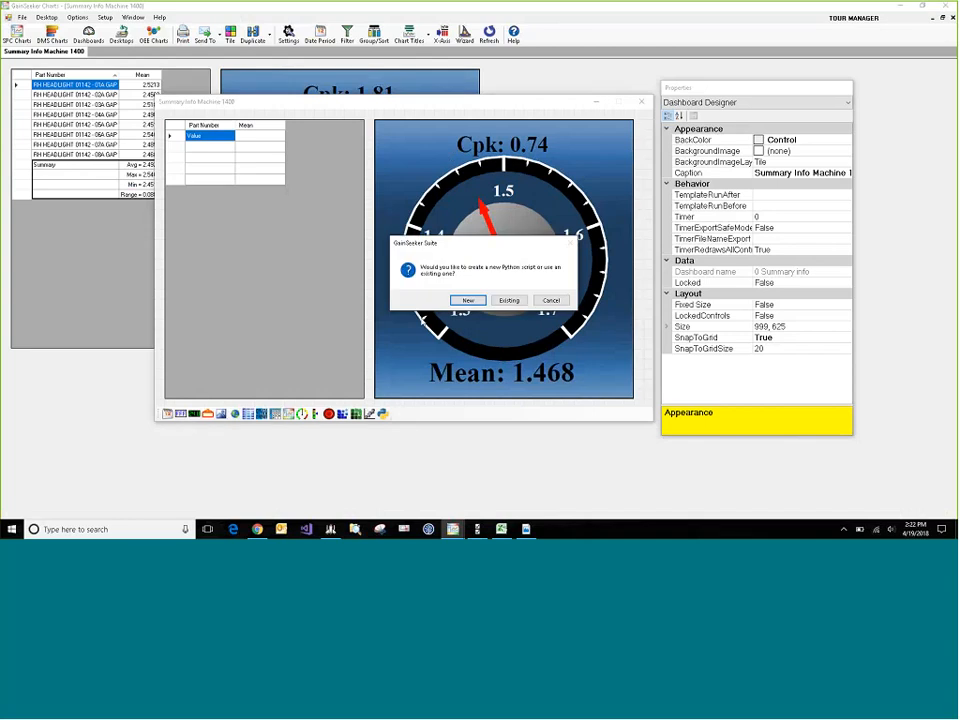
left_click(509, 301)
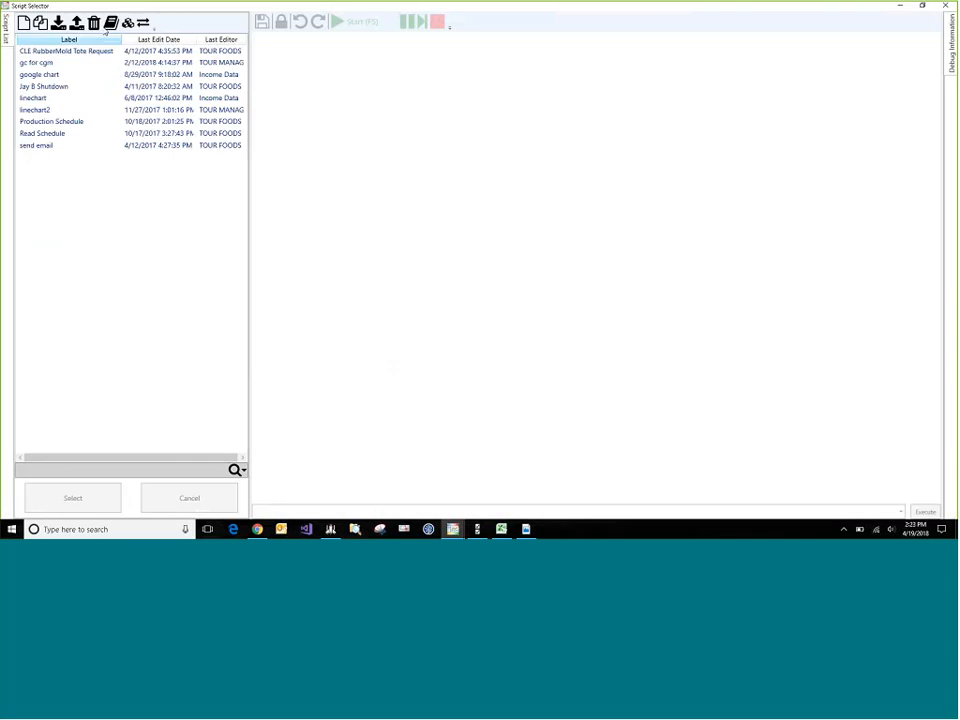
- Import the SPC Sum Data script from the Python Script Library under the name "spc sum" and close the library
left_click(60, 63)
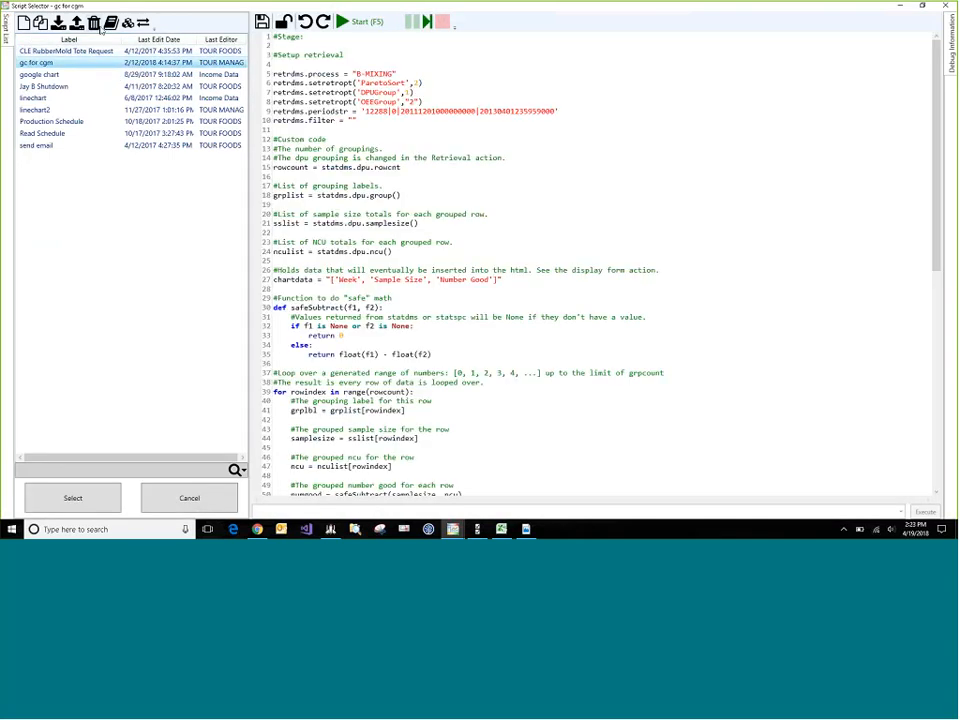
left_click(77, 22)
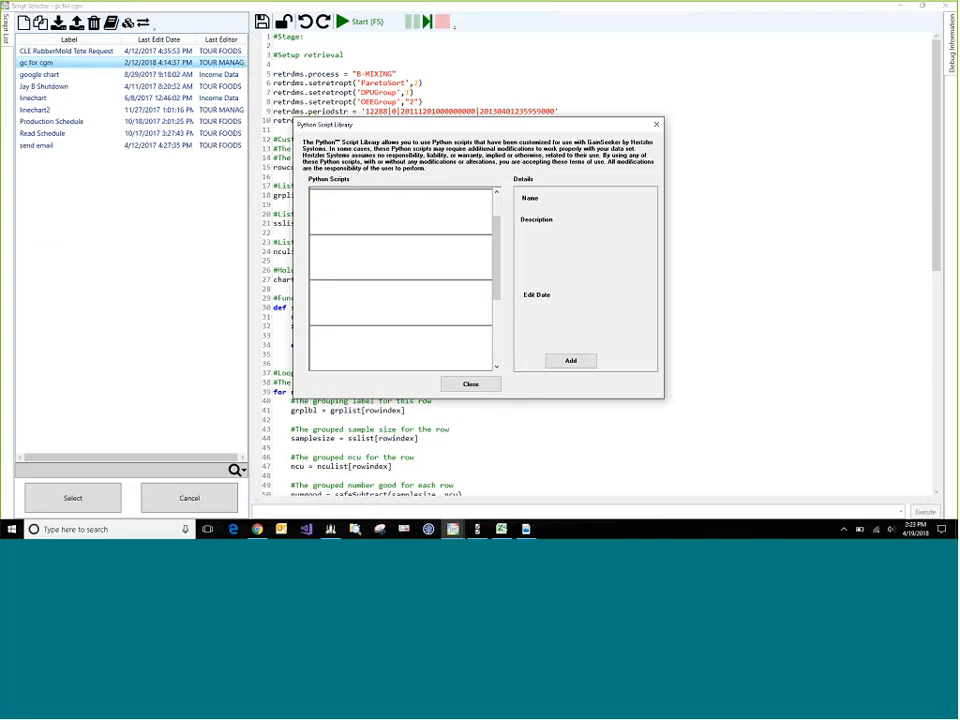
scroll(493, 237, "up", 2)
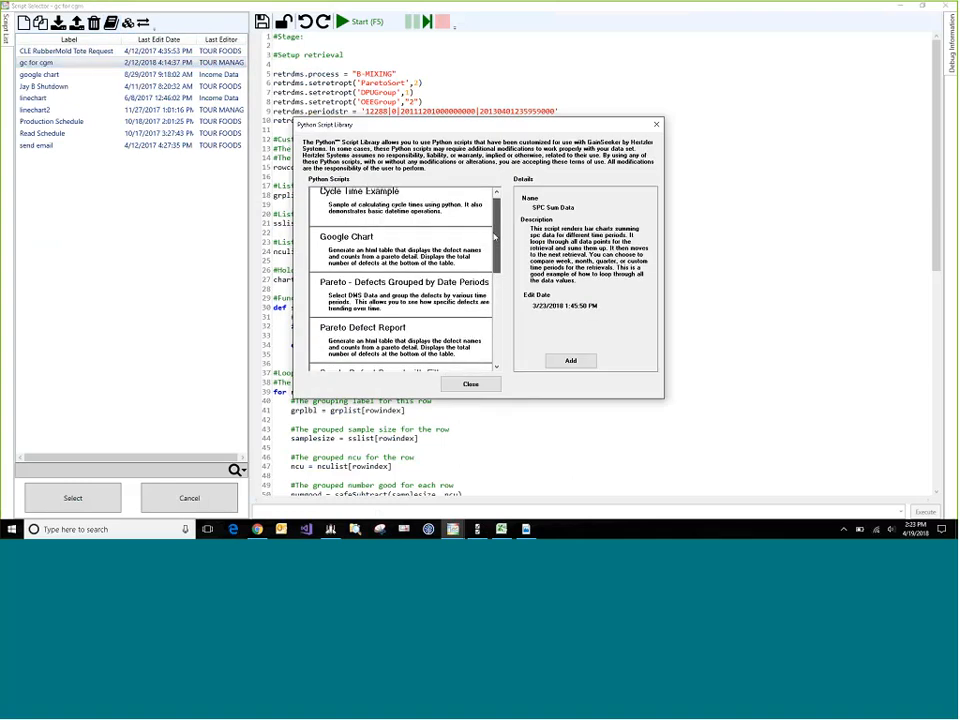
scroll(493, 237, "up", 1)
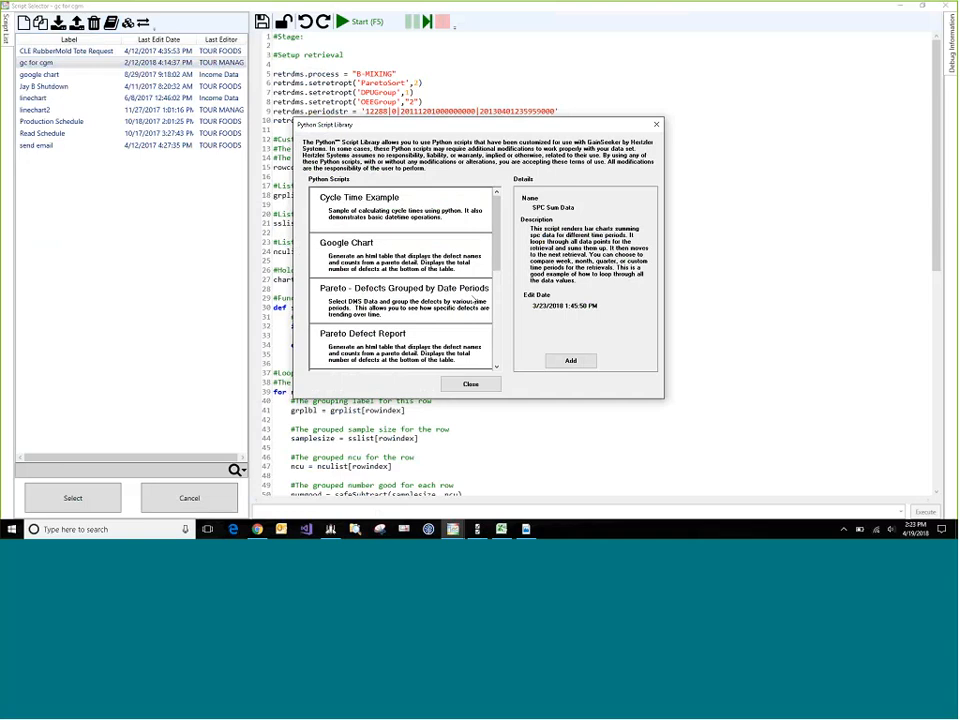
scroll(446, 326, "down", 1)
scroll(446, 326, "down", 3)
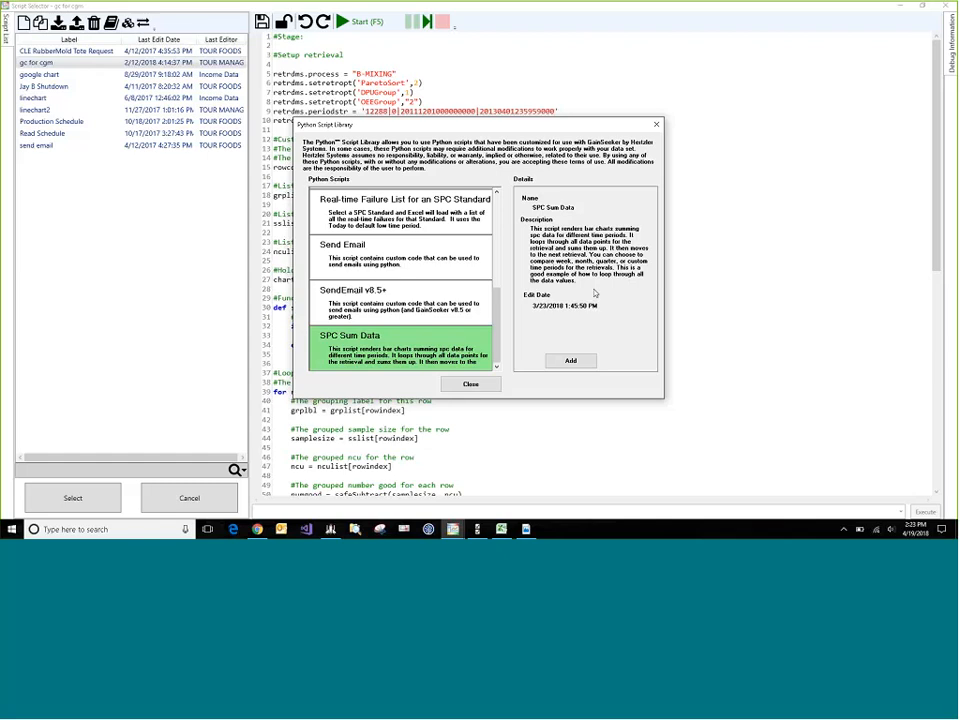
left_click(578, 360)
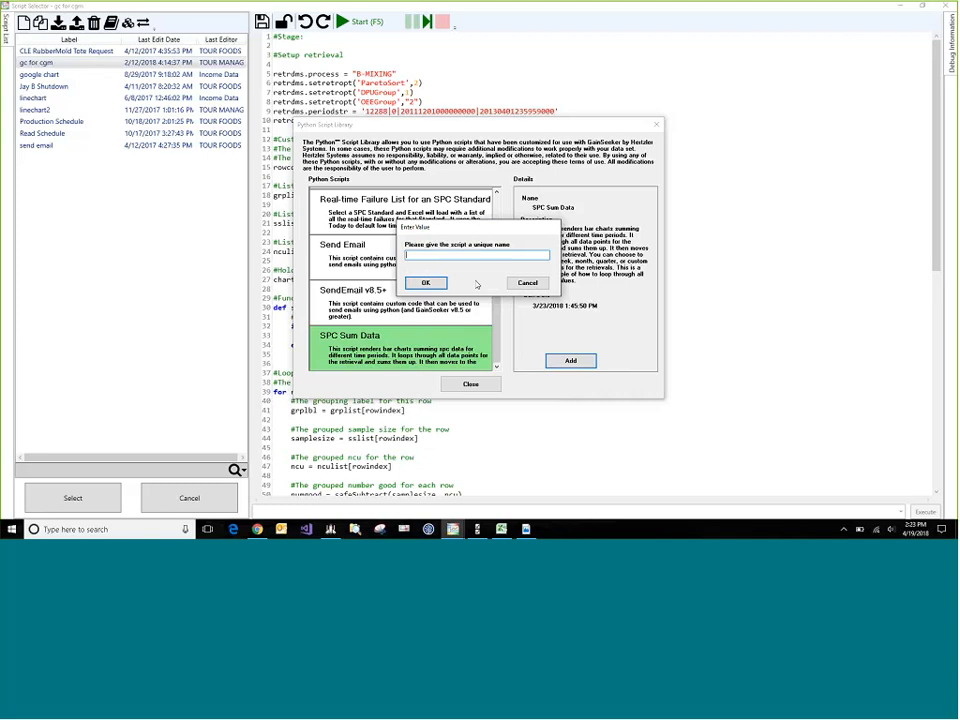
type("spc sum")
key("Return")
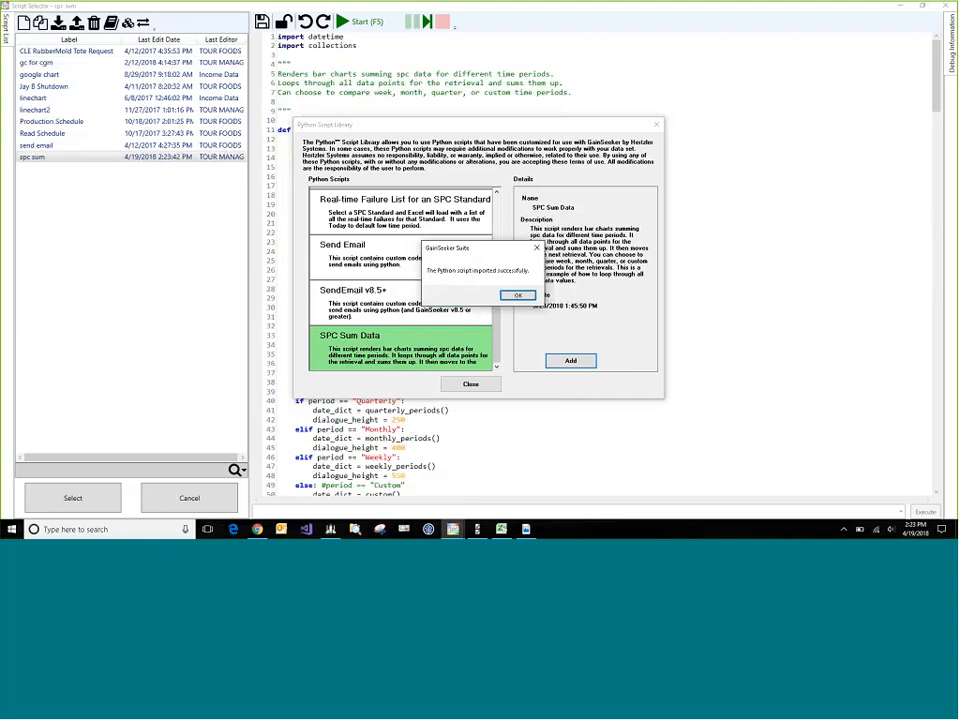
left_click(518, 295)
left_click(474, 383)
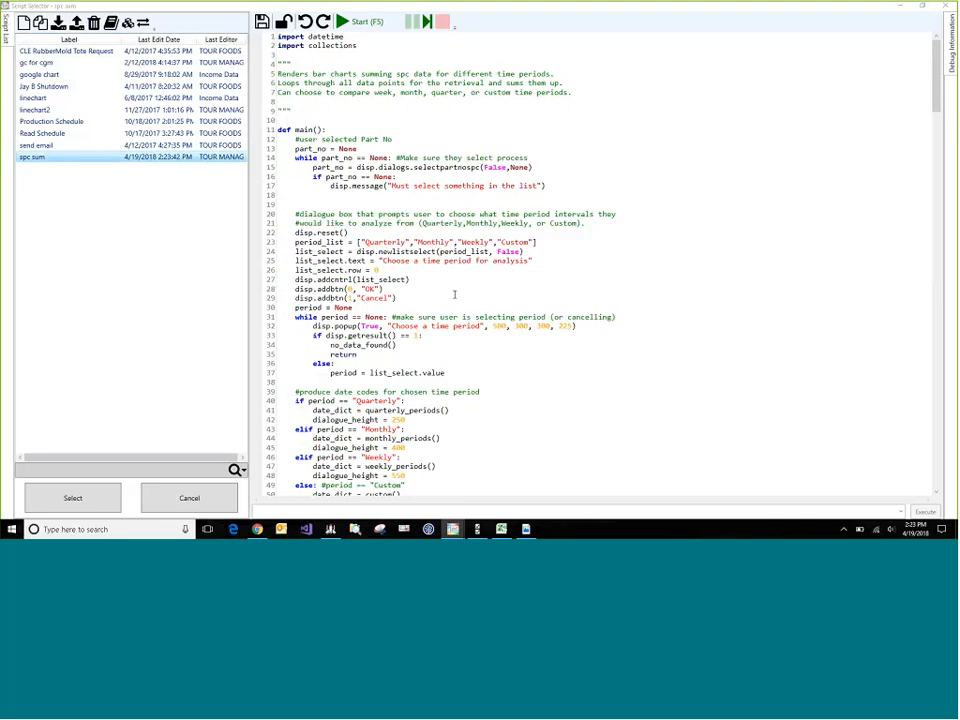
- Examine the part number and time period selection code in the spc sum script, focusing on the period_list line
scroll(454, 294, "down", 1)
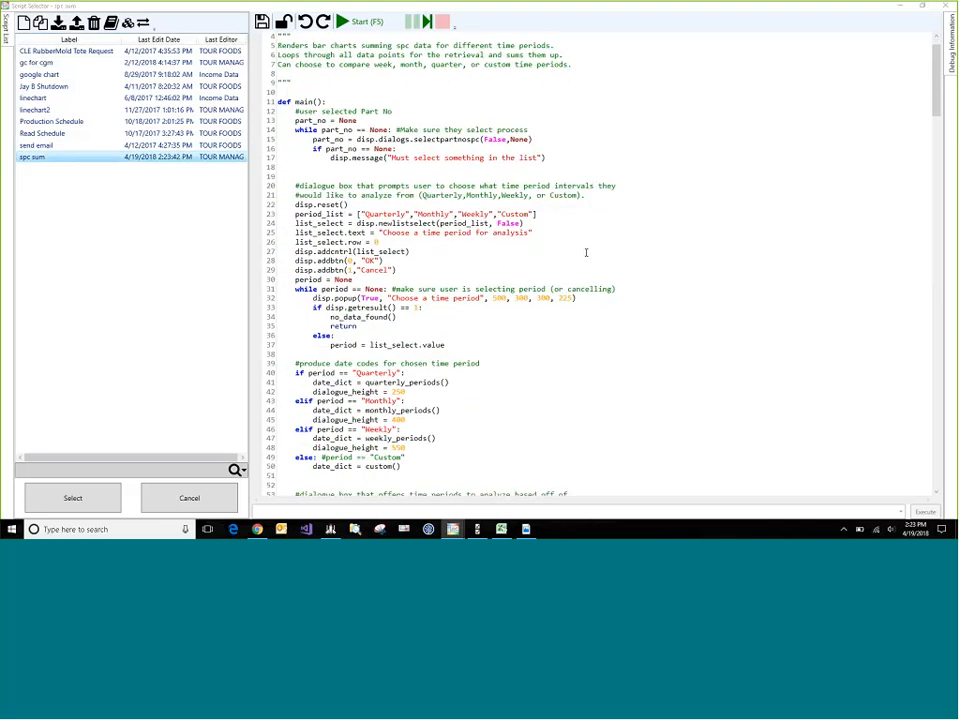
scroll(585, 251, "down", 2)
left_click_drag(540, 158, 295, 159)
left_click(602, 170)
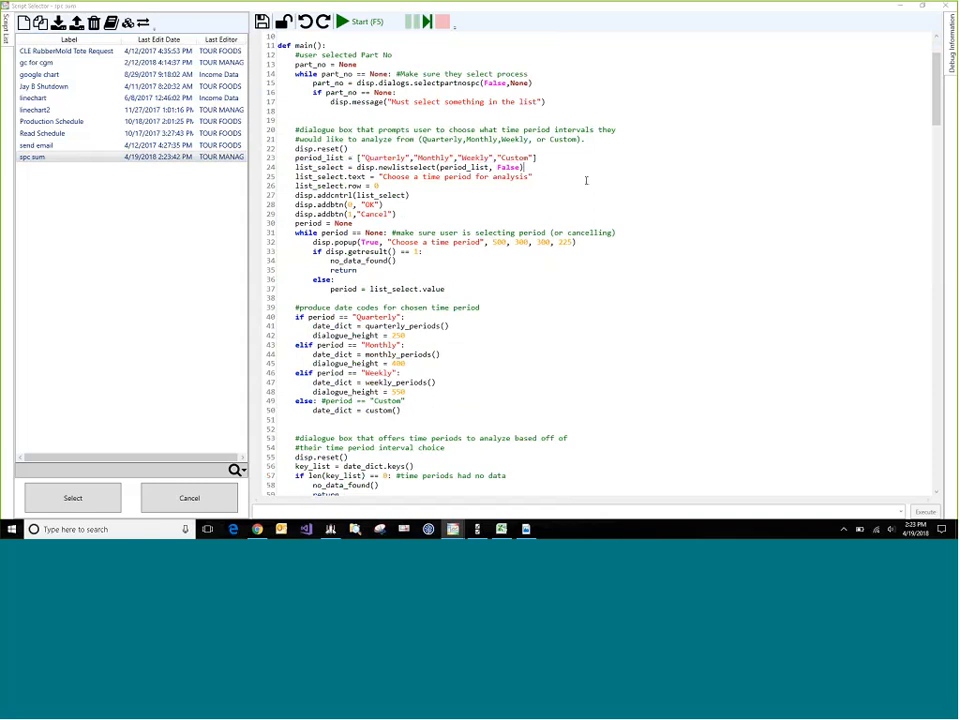
- Examine the rest of the spc sum script, from the period selection code to the custom date periods, and close the script selector
scroll(561, 296, "down", 2)
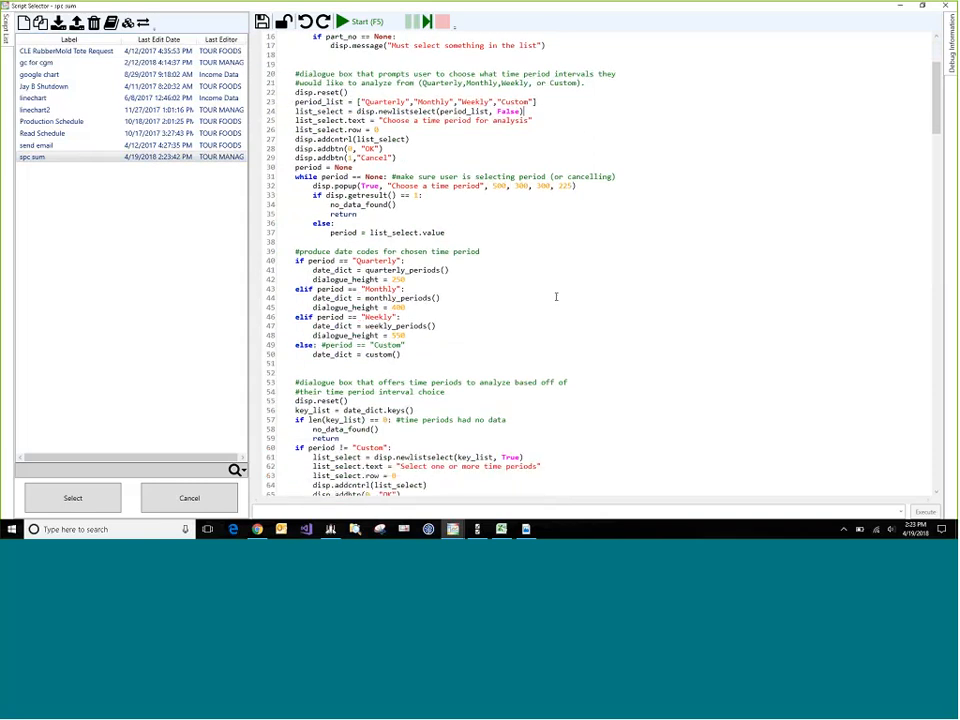
scroll(557, 303, "down", 5)
scroll(560, 310, "down", 6)
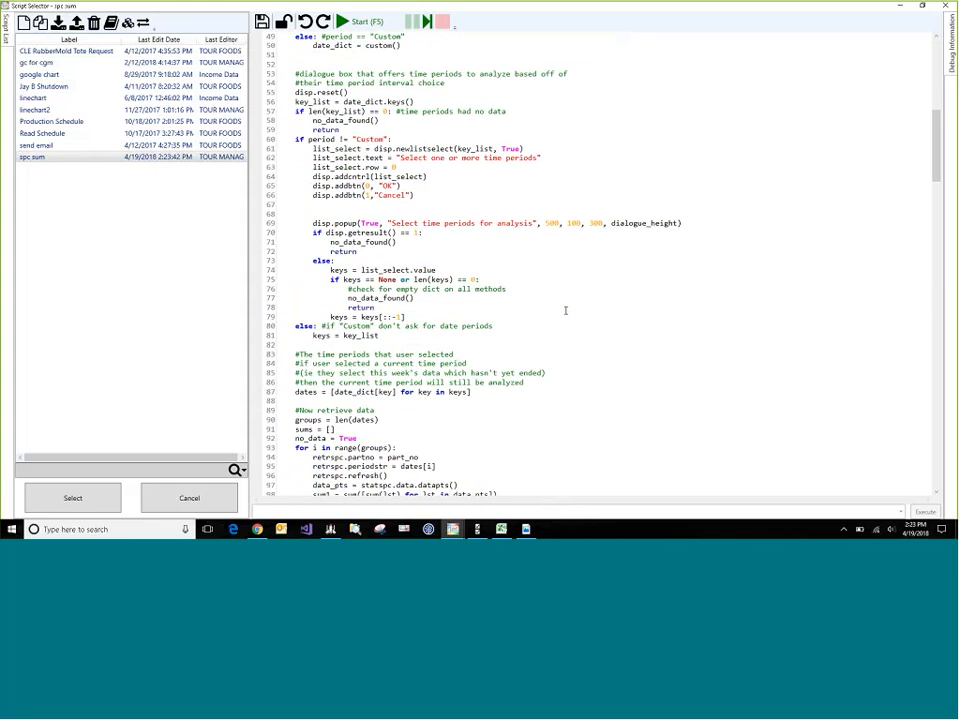
scroll(565, 310, "down", 2)
scroll(565, 310, "down", 10)
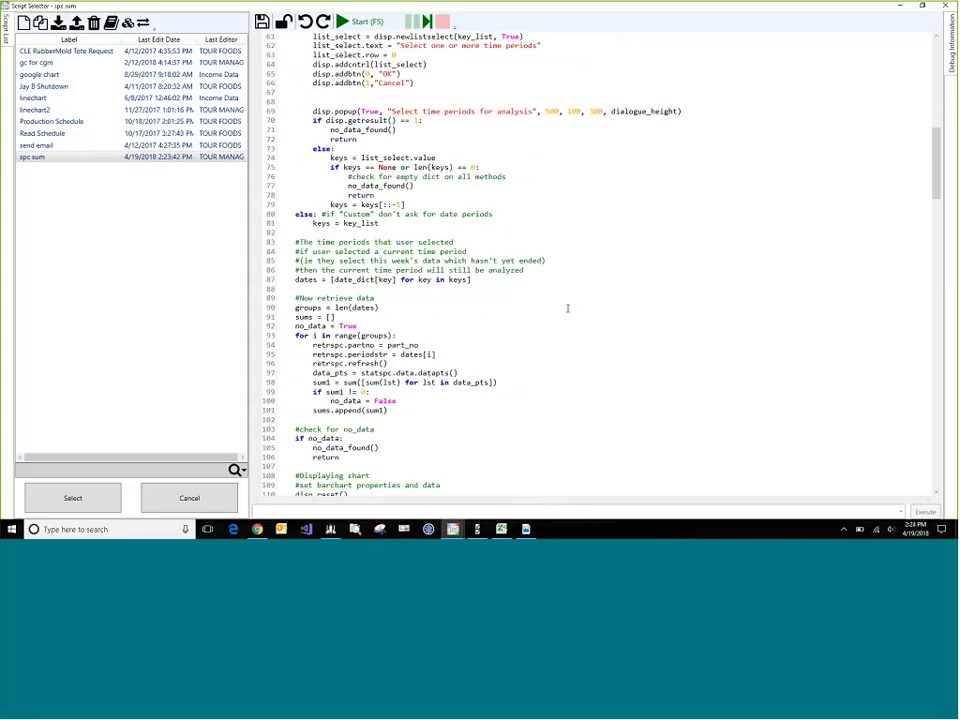
scroll(567, 308, "down", 9)
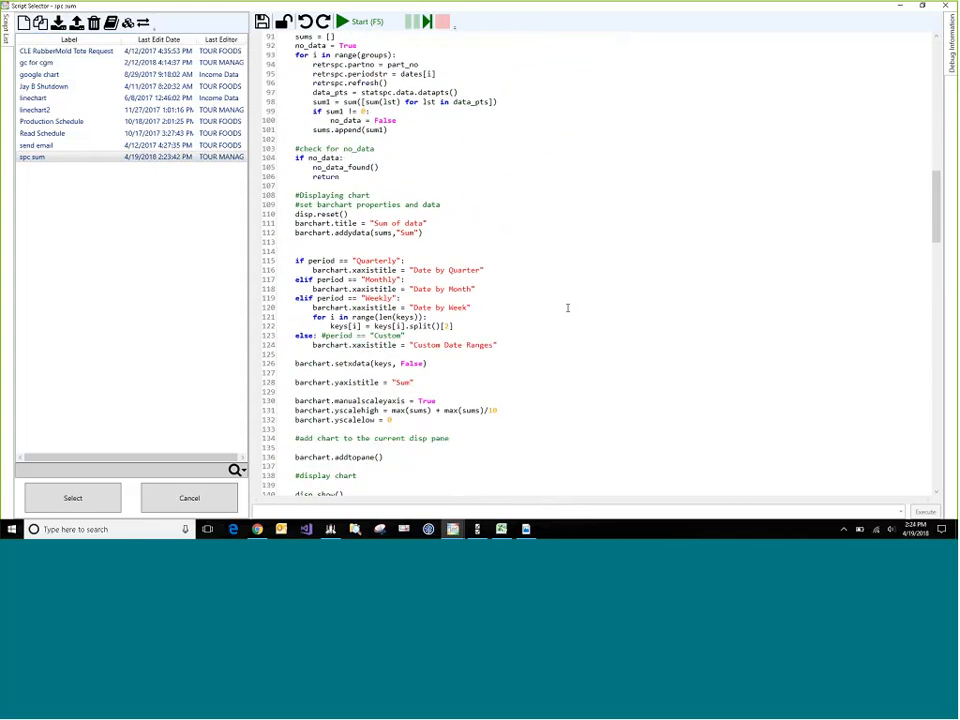
scroll(567, 308, "down", 15)
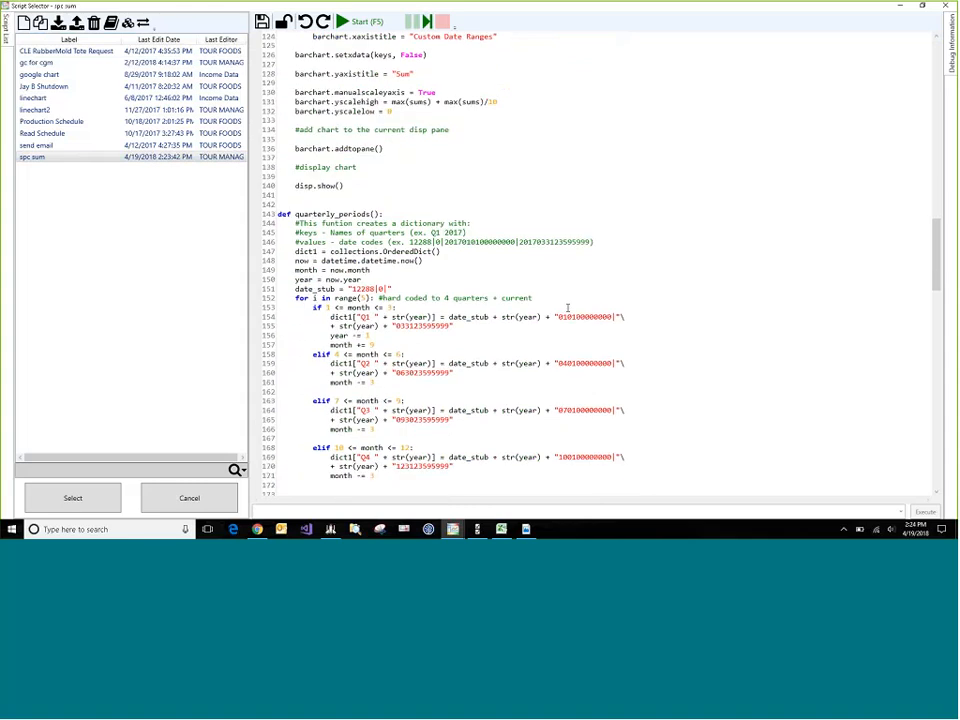
scroll(567, 308, "down", 20)
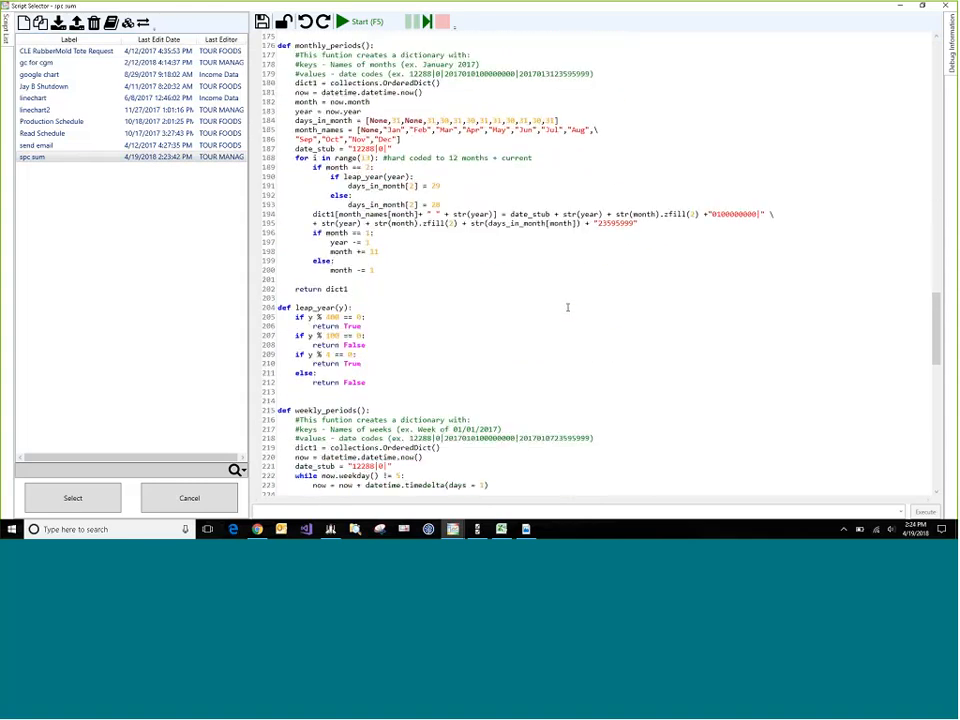
scroll(567, 308, "down", 10)
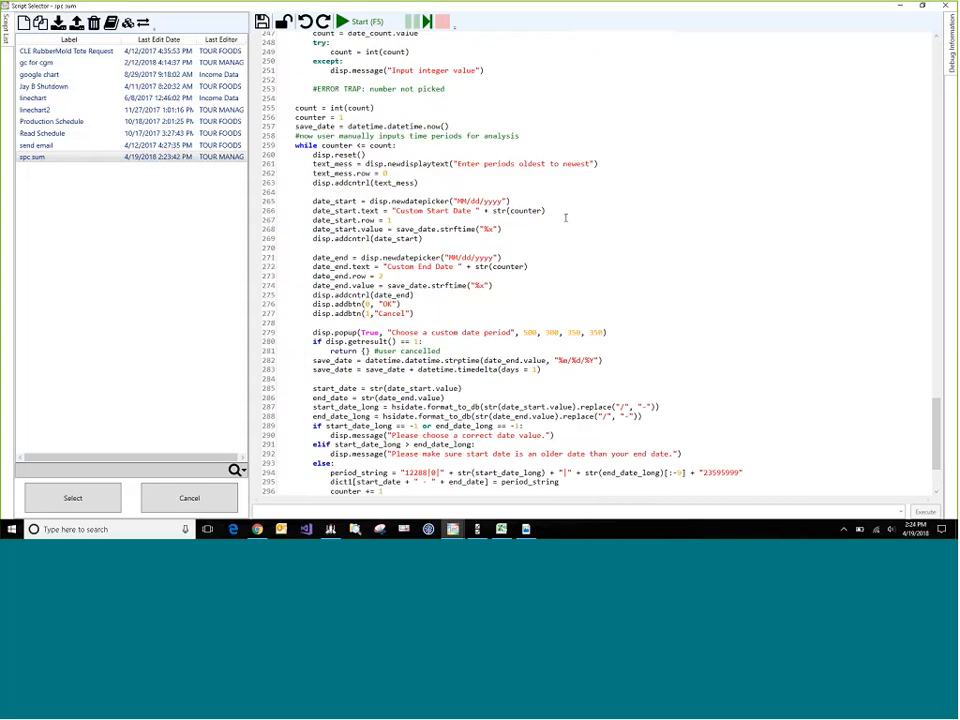
left_click(903, 8)
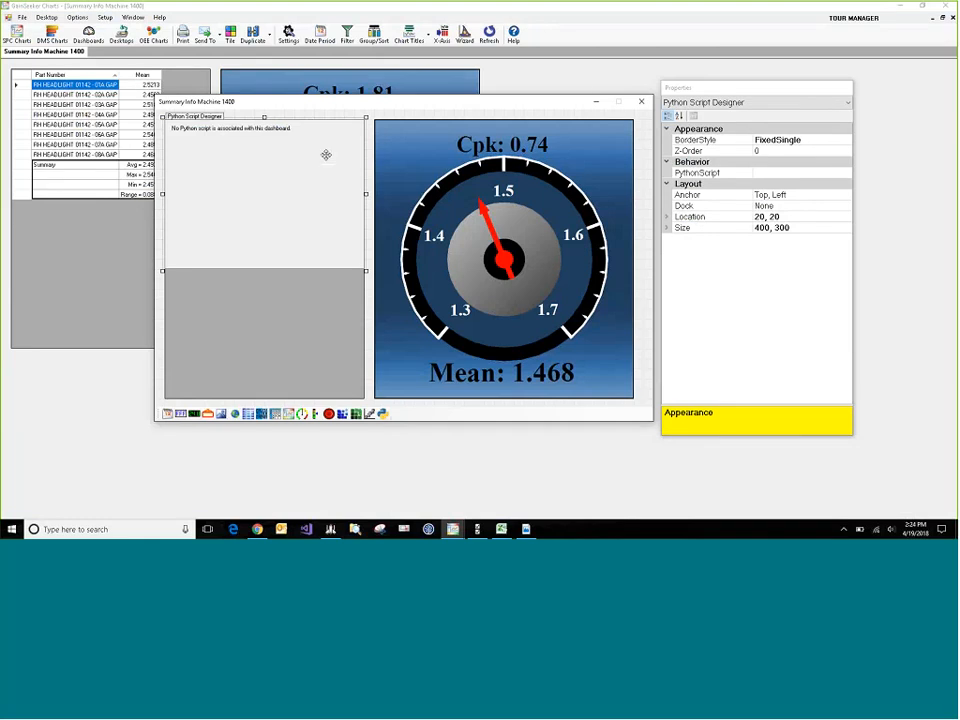
- Delete the empty Python script element from the Summary Info Machine 1400 dashboard and close the dashboard designer
key("Delete")
left_click(464, 299)
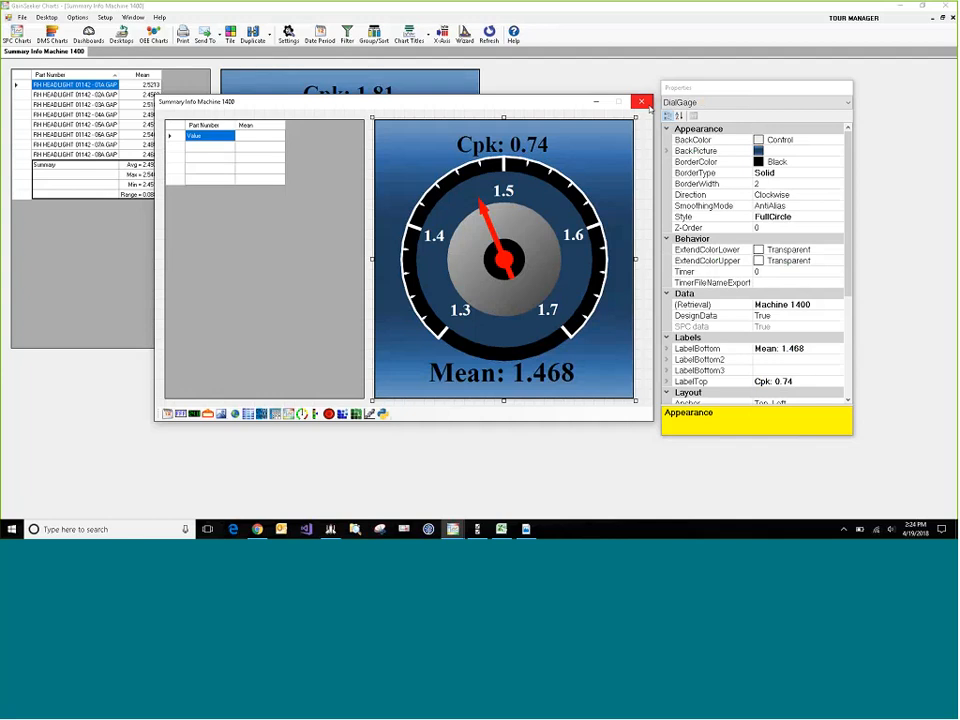
left_click(642, 101)
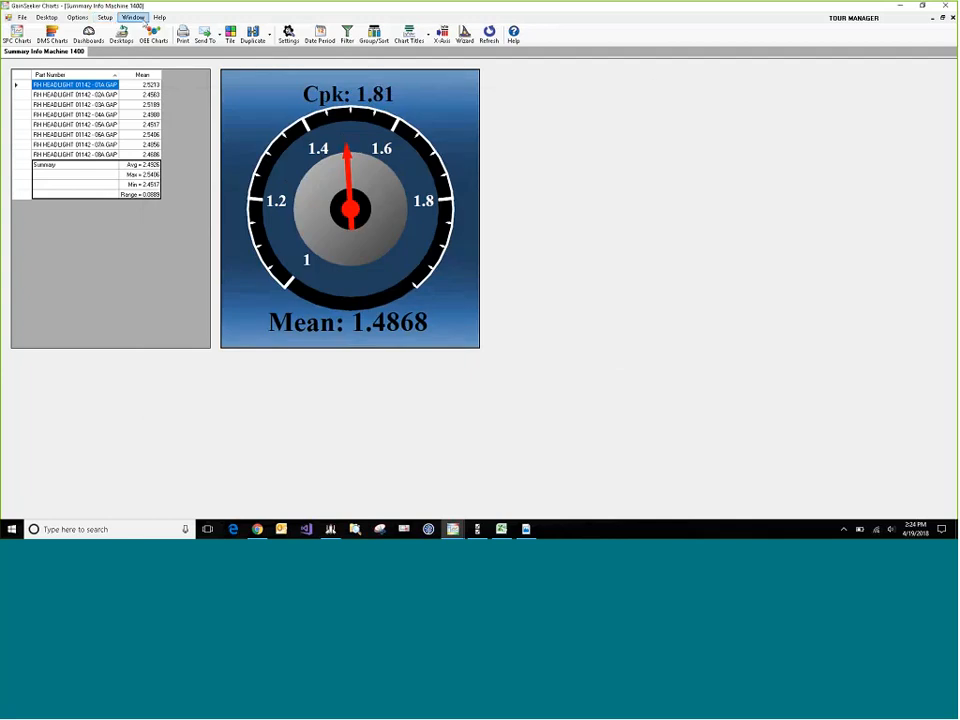
left_click(46, 17)
left_click(70, 50)
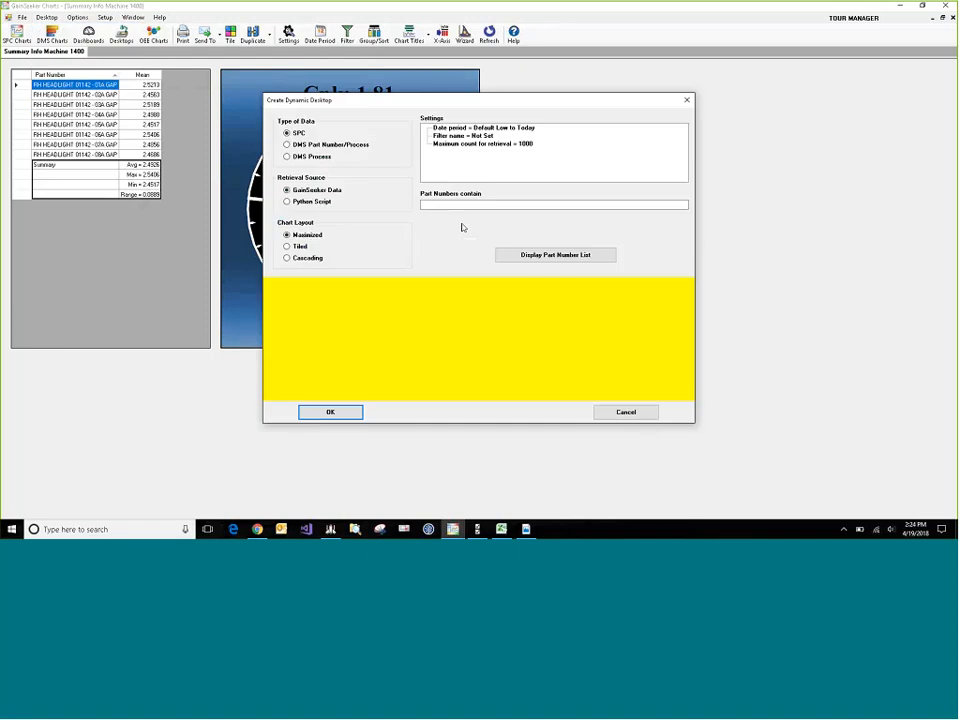
left_click(516, 203)
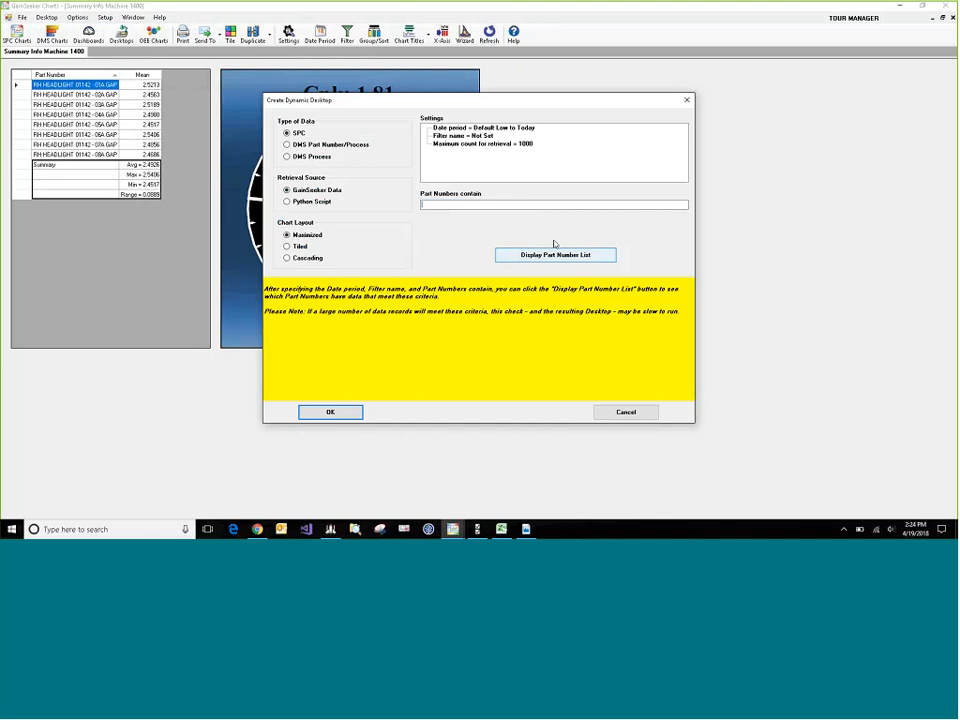
key("Escape")
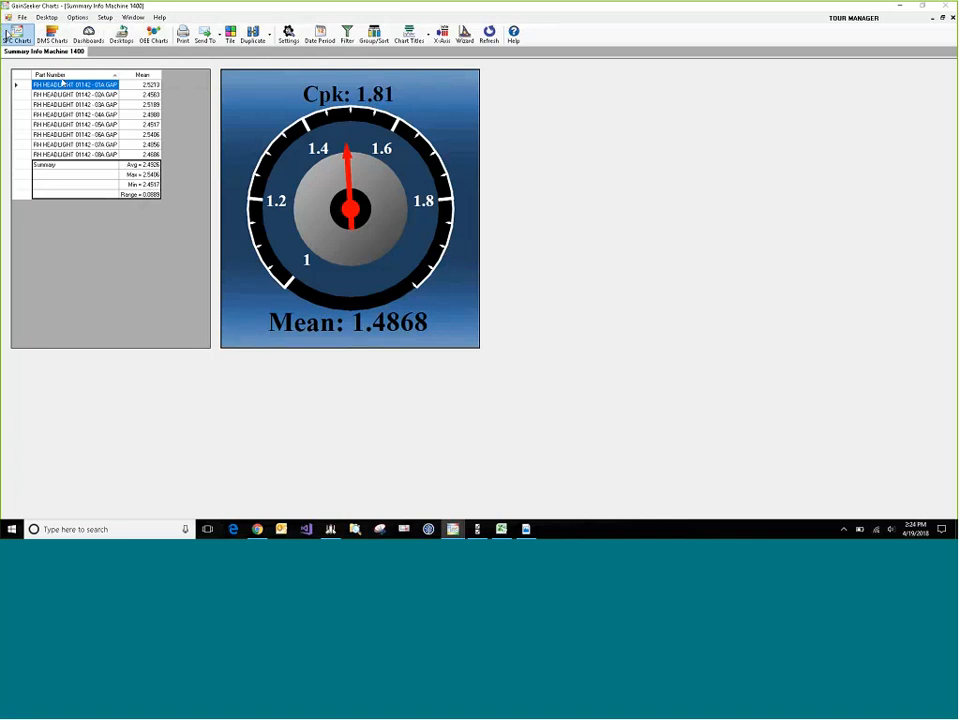
- Clear the headlight search in the SPC chart part number list, look up the part numbers starting with D, and cancel
left_click(12, 35)
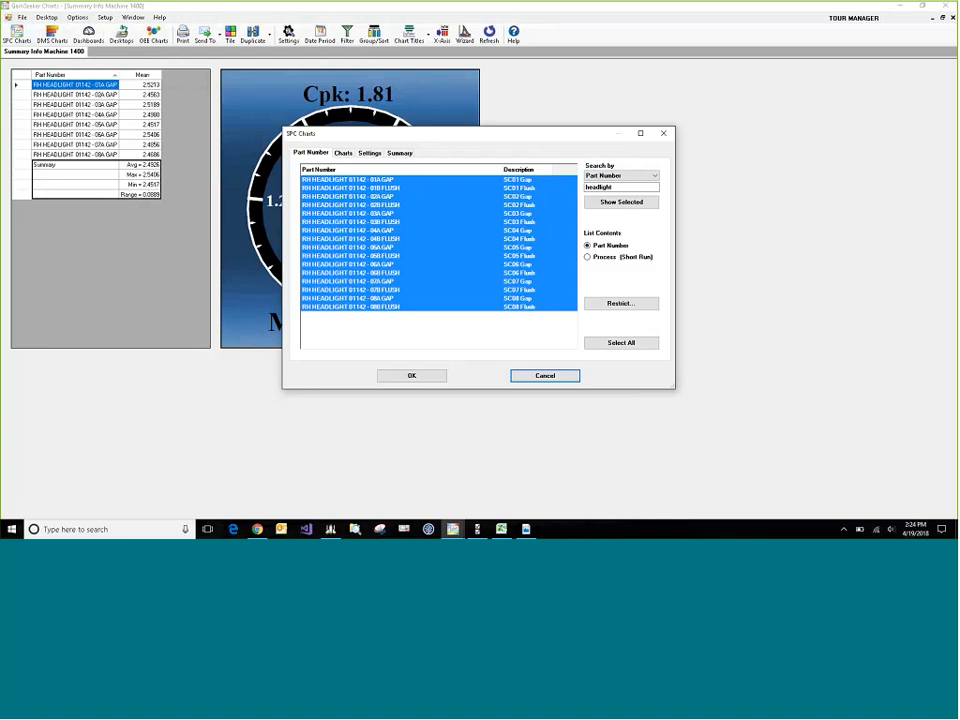
left_click_drag(623, 190, 585, 225)
key("BackSpace")
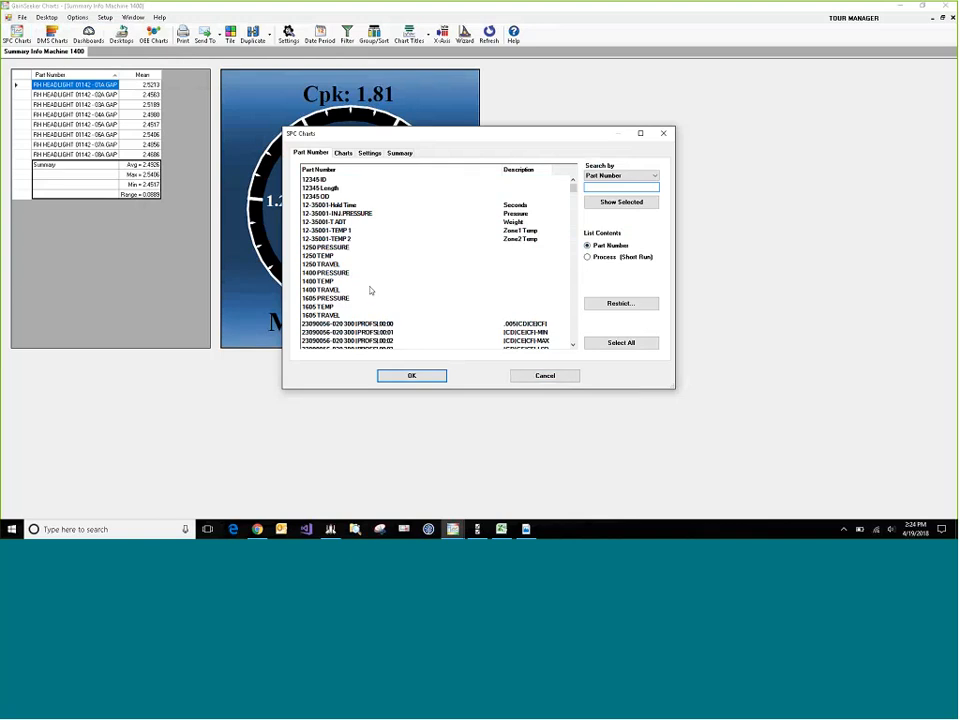
type("D")
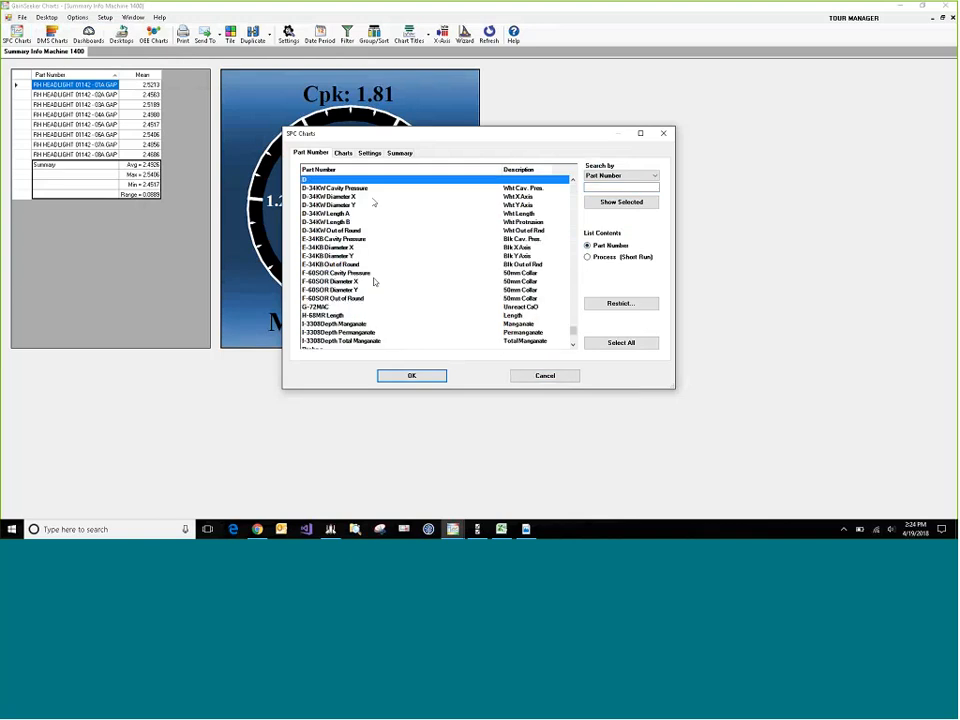
left_click(562, 376)
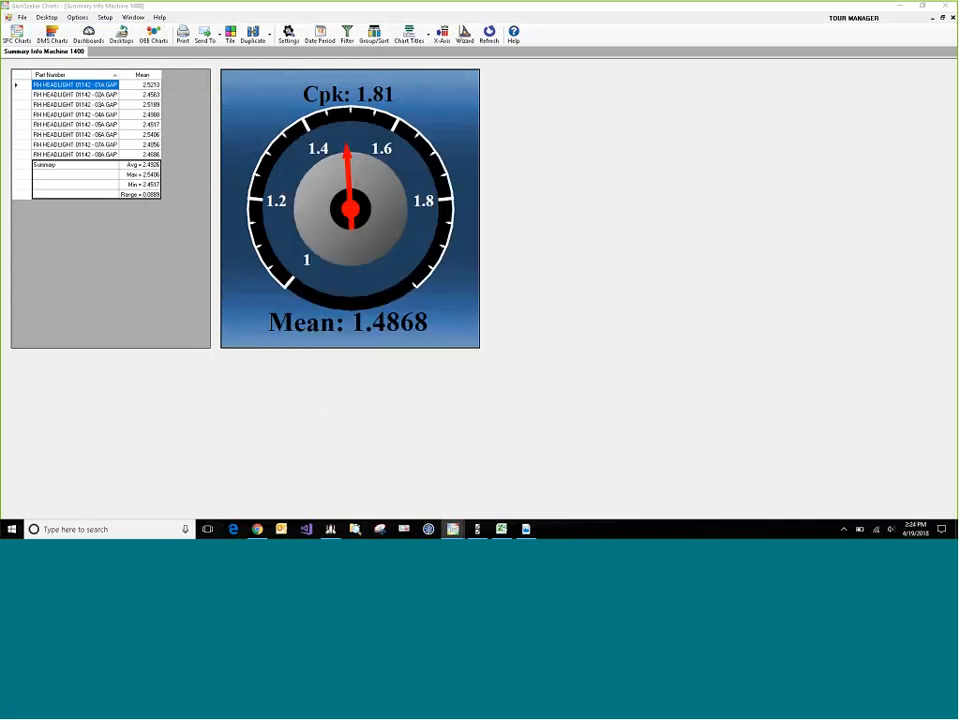
- Create a dynamic desktop of SPC data for part numbers containing D-34, with a tiled chart layout
left_click(48, 18)
left_click(80, 47)
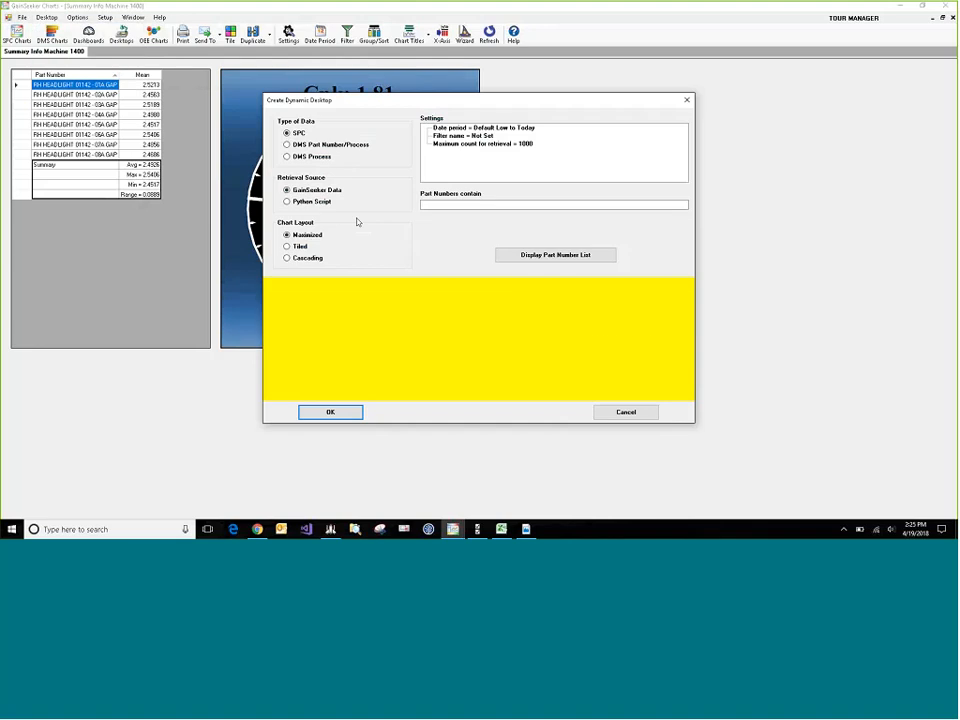
left_click(498, 204)
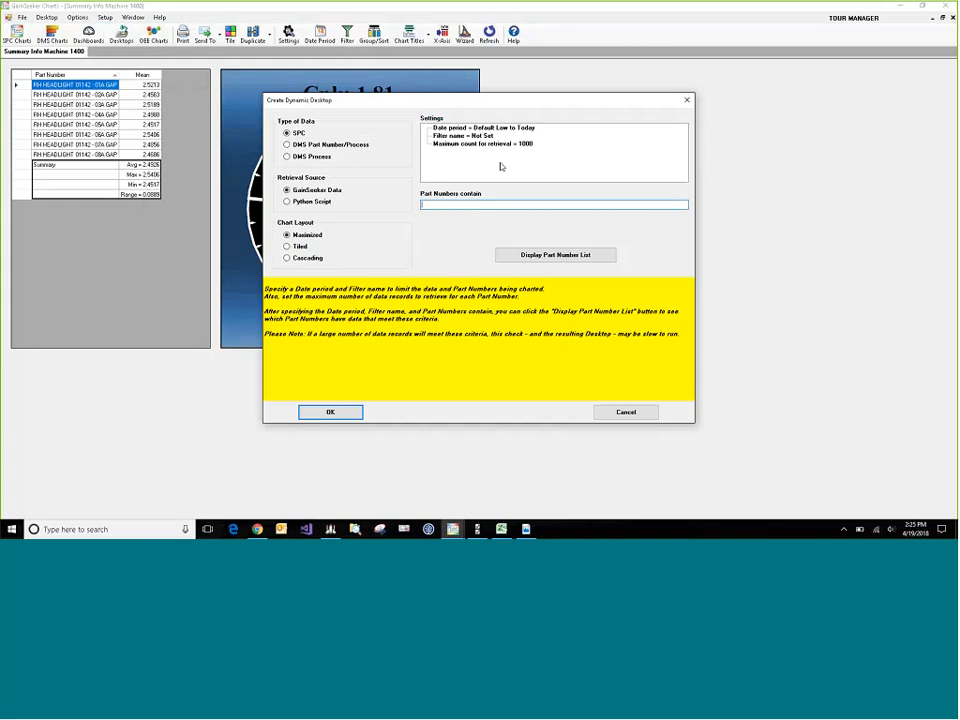
type("D-34")
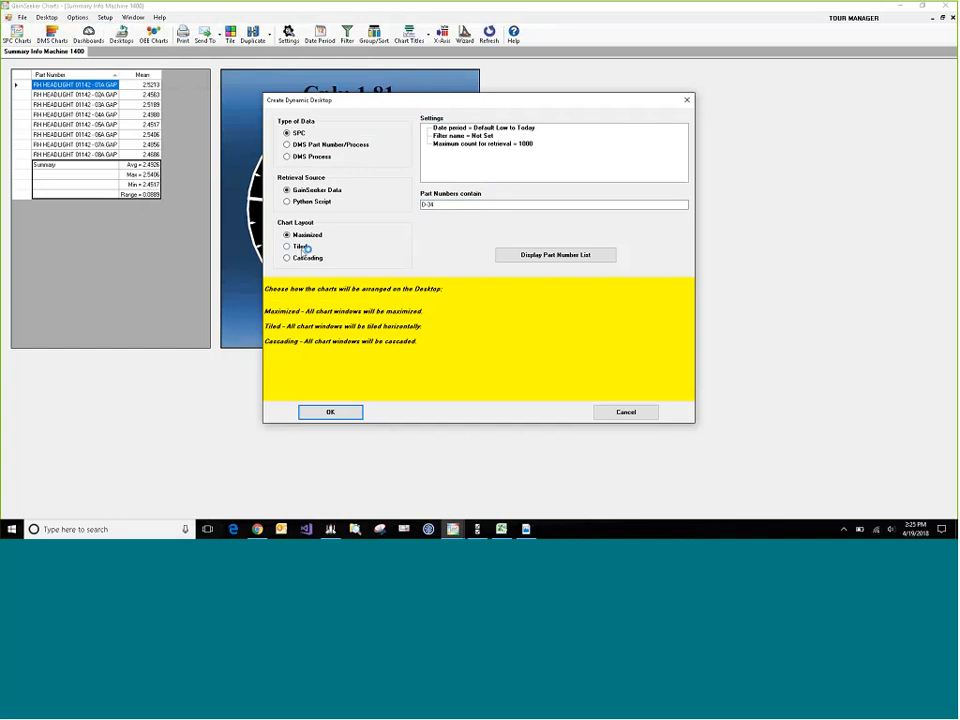
left_click(355, 410)
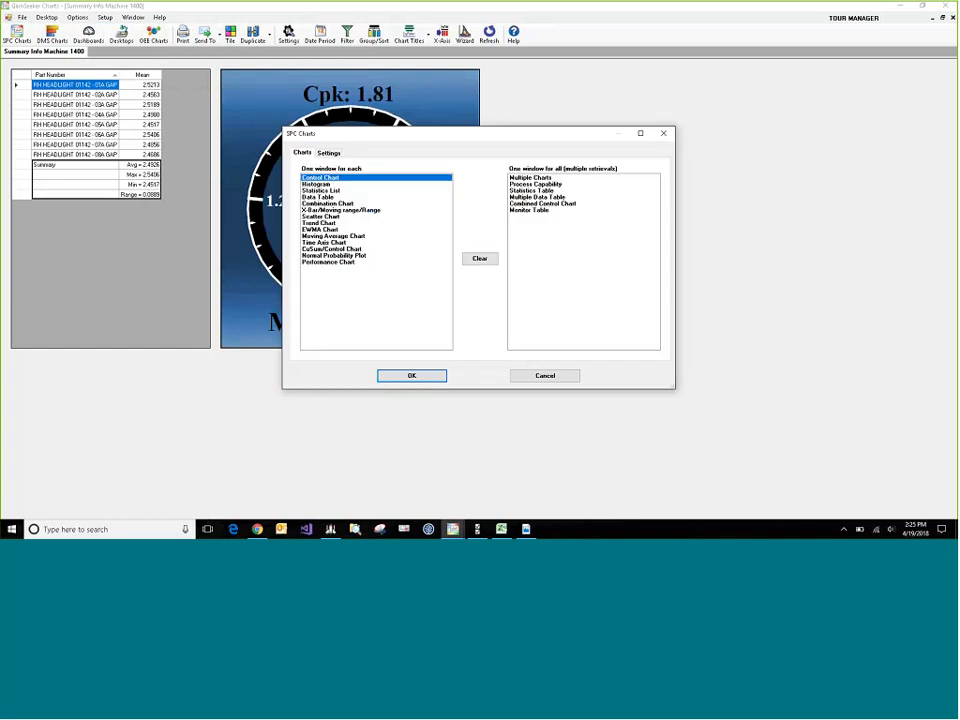
- Choose Performance Chart as the chart type for the dynamic desktop and open it without saving
left_click(349, 179)
left_click(328, 152)
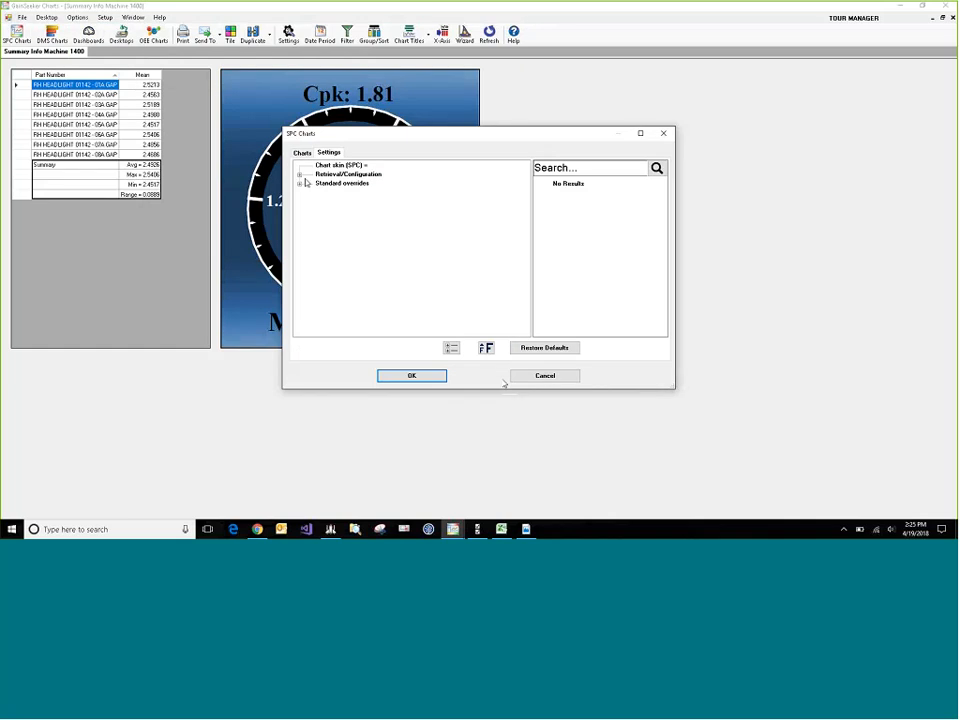
left_click(302, 153)
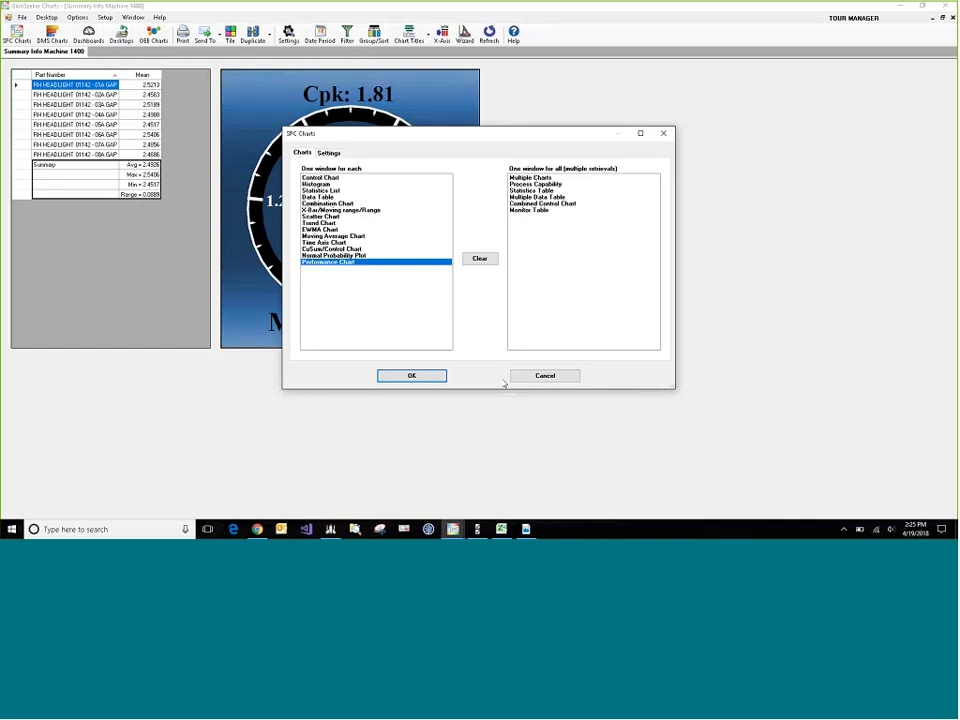
left_click(430, 378)
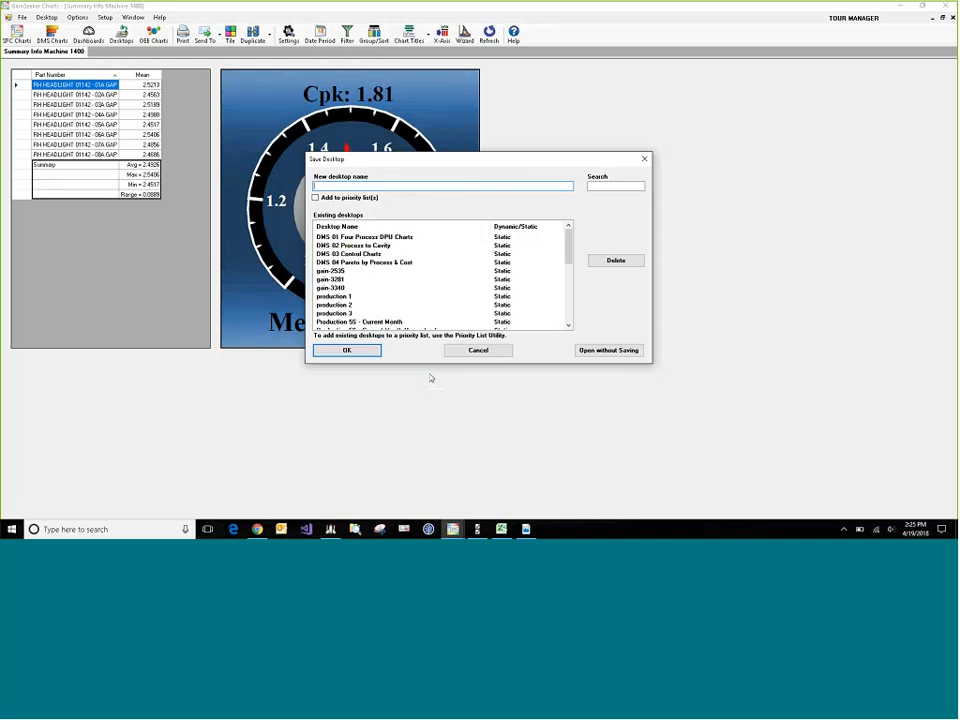
left_click(594, 349)
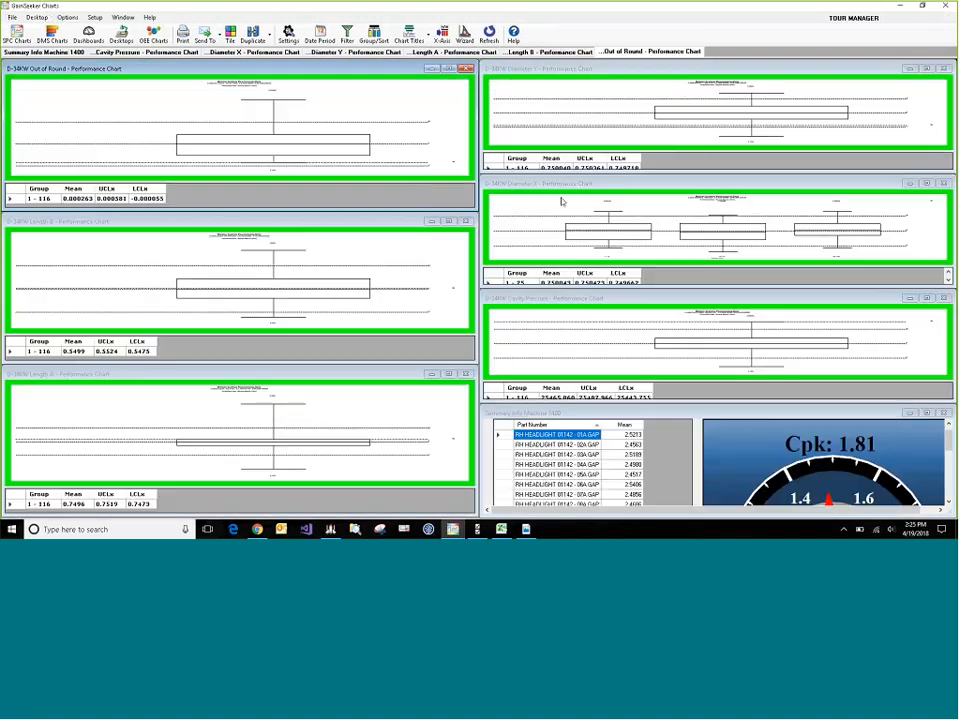
- Maximize the D-34KW Diameter X performance chart and open its chart settings
left_click(736, 187)
double_click(736, 187)
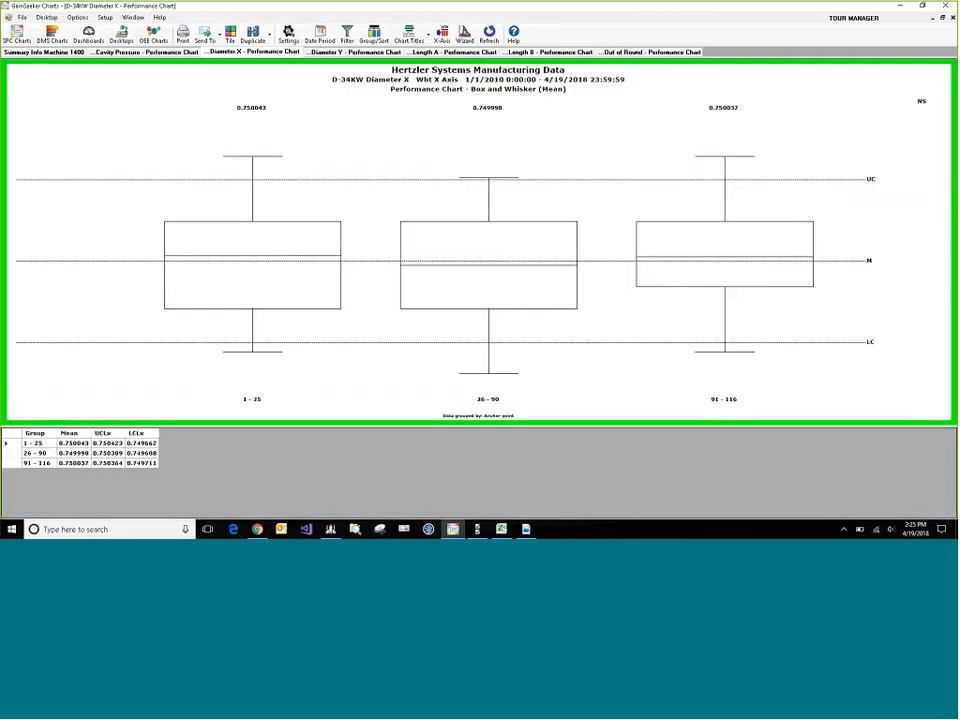
right_click(489, 143)
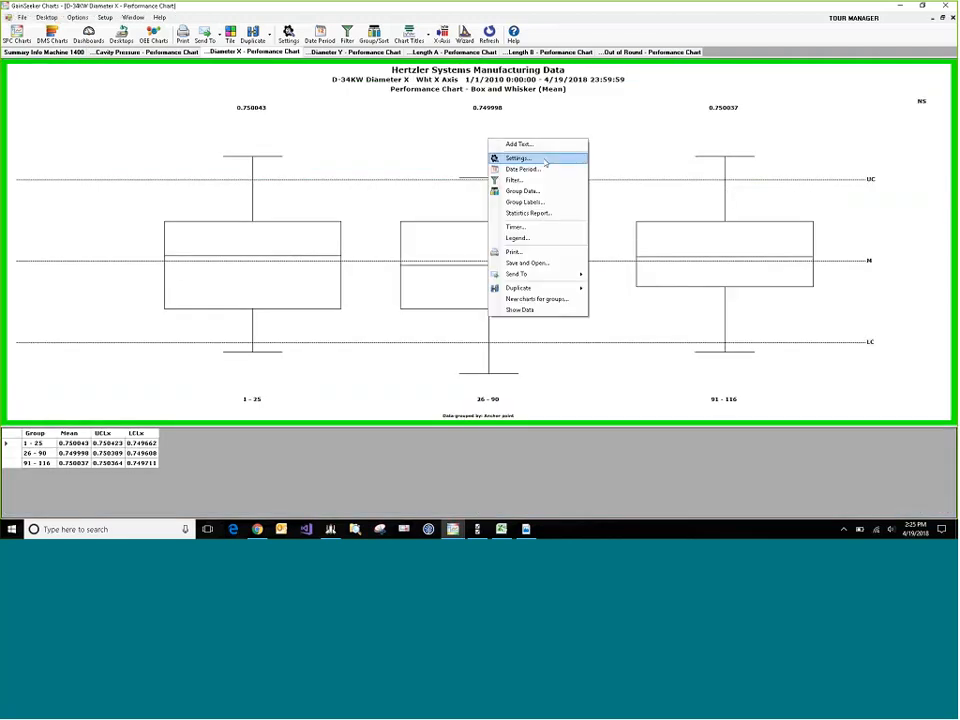
left_click(545, 161)
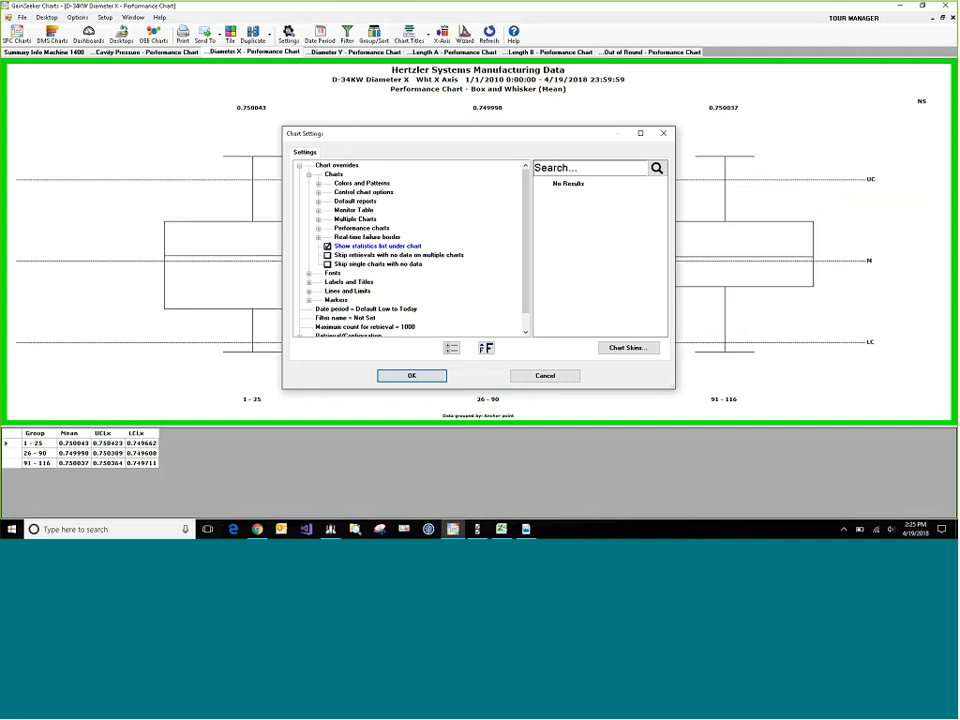
- Search the chart settings for "group by", shortening the search to "group"
left_click(573, 171)
type("gro")
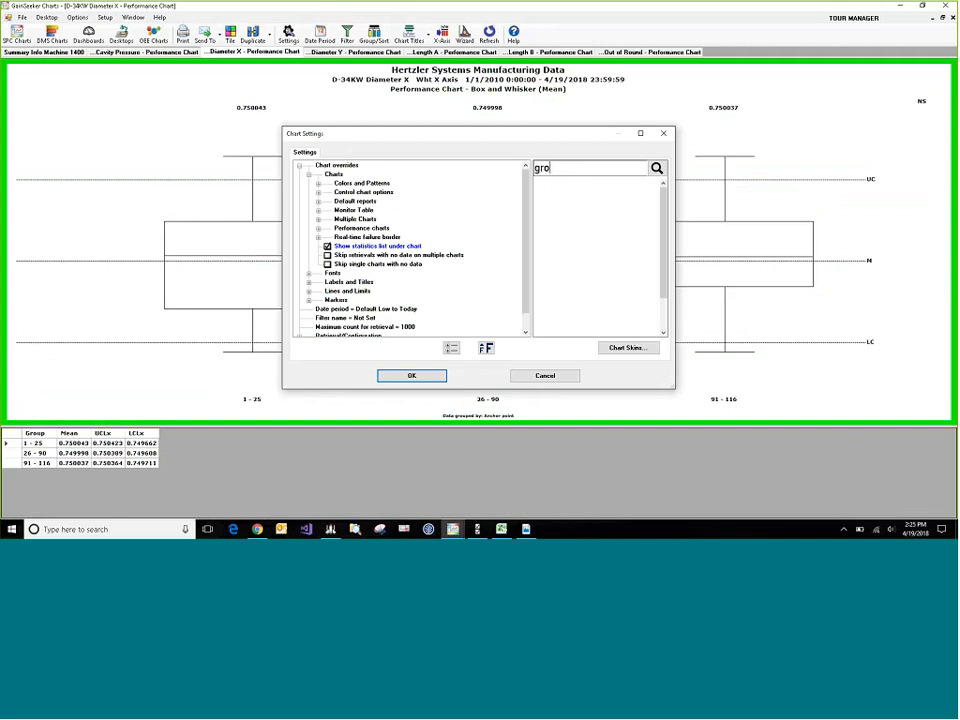
type("up by")
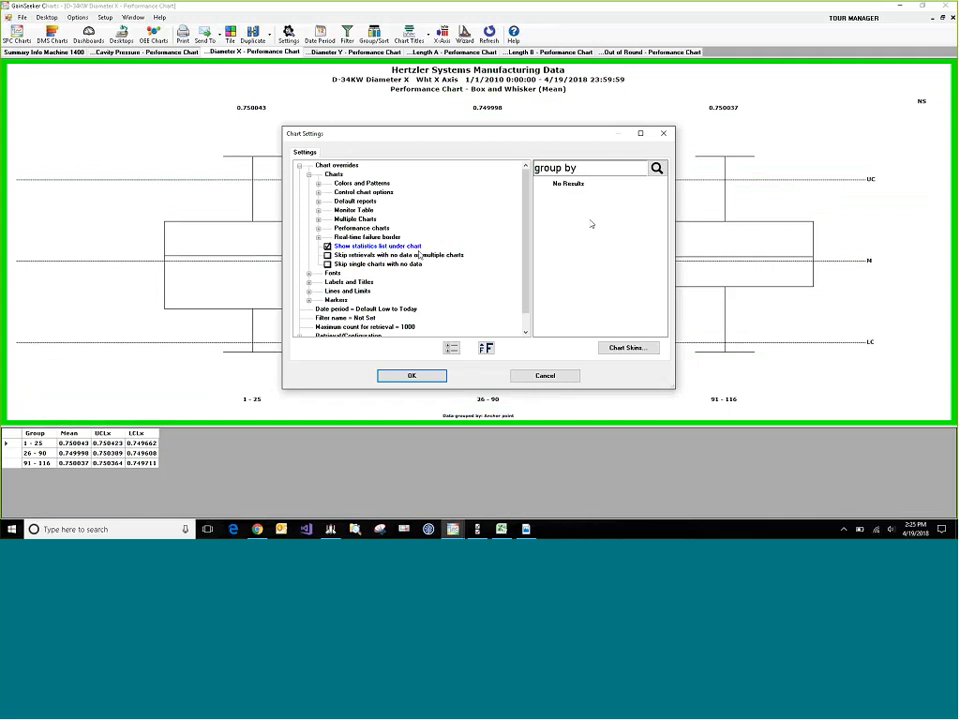
key("BackSpace")
key("BackSpace")
key("BackSpace")
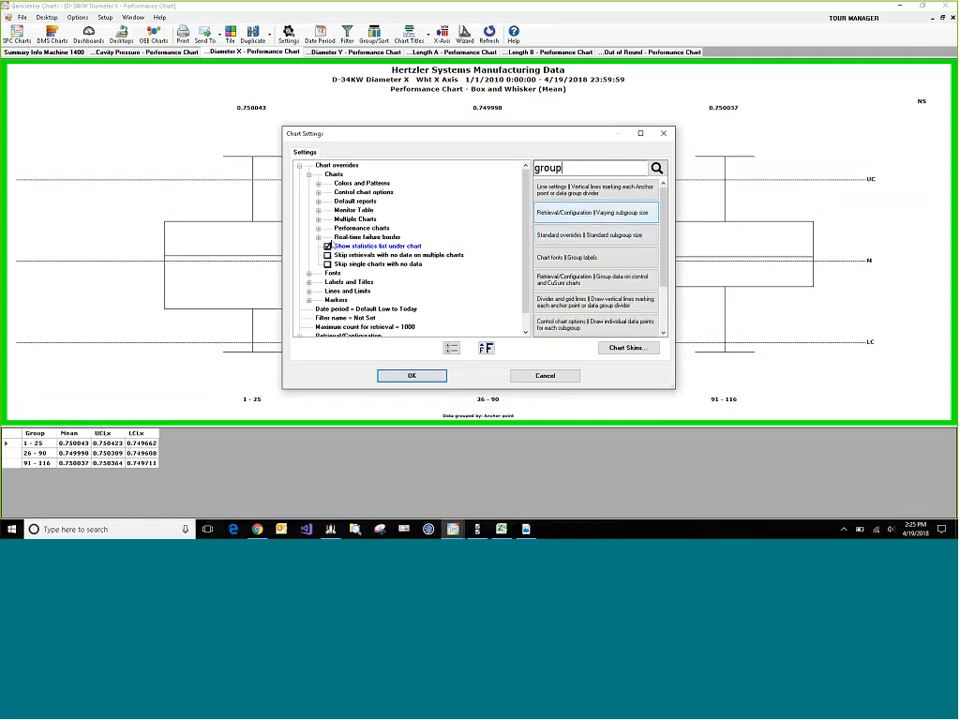
- Set the Diameter X performance chart to group data by traceability change on Machine and apply the chart settings
double_click(358, 228)
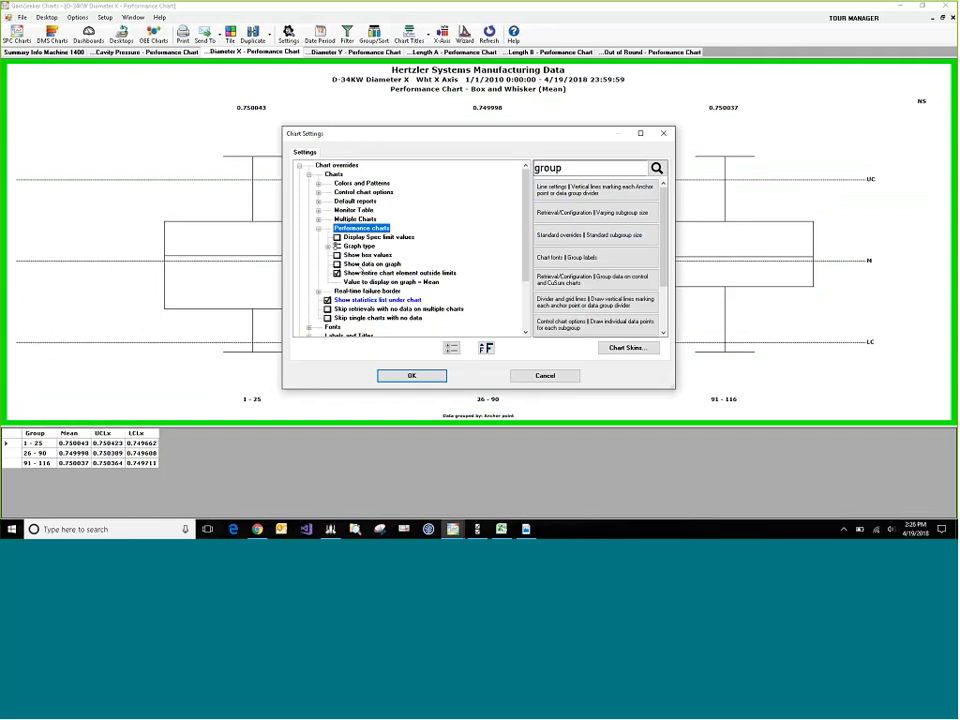
scroll(352, 290, "down", 1)
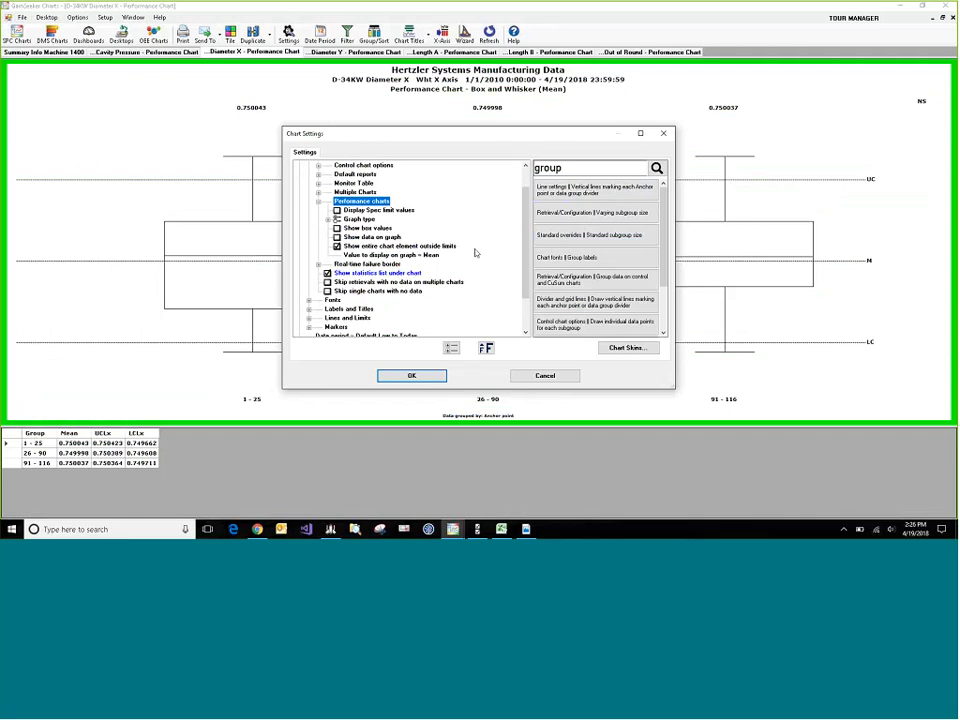
scroll(476, 253, "up", 1)
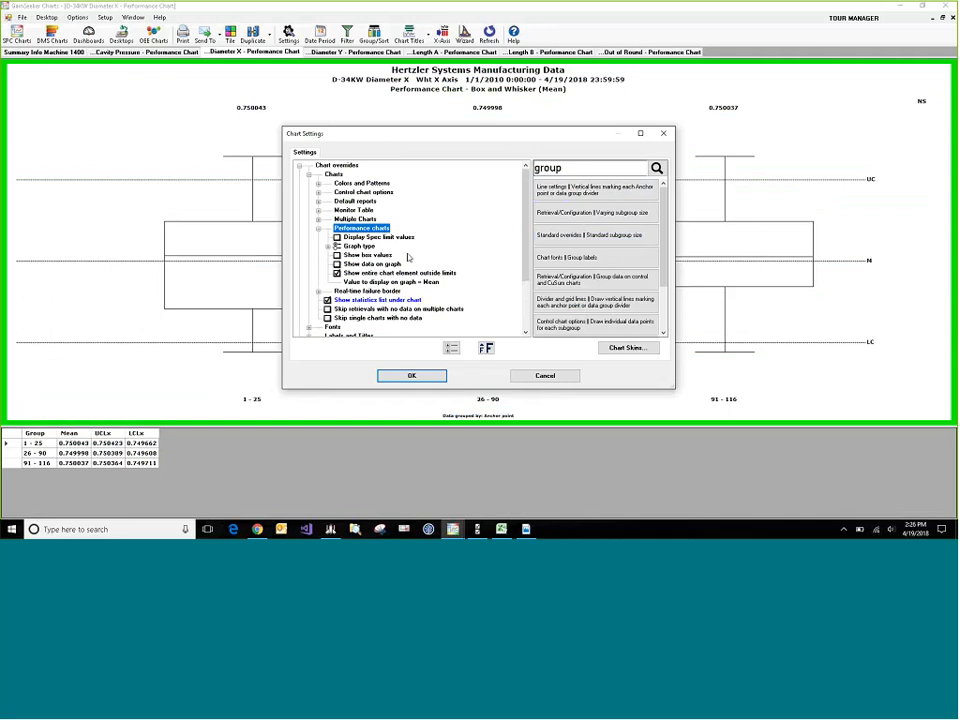
scroll(407, 257, "down", 1)
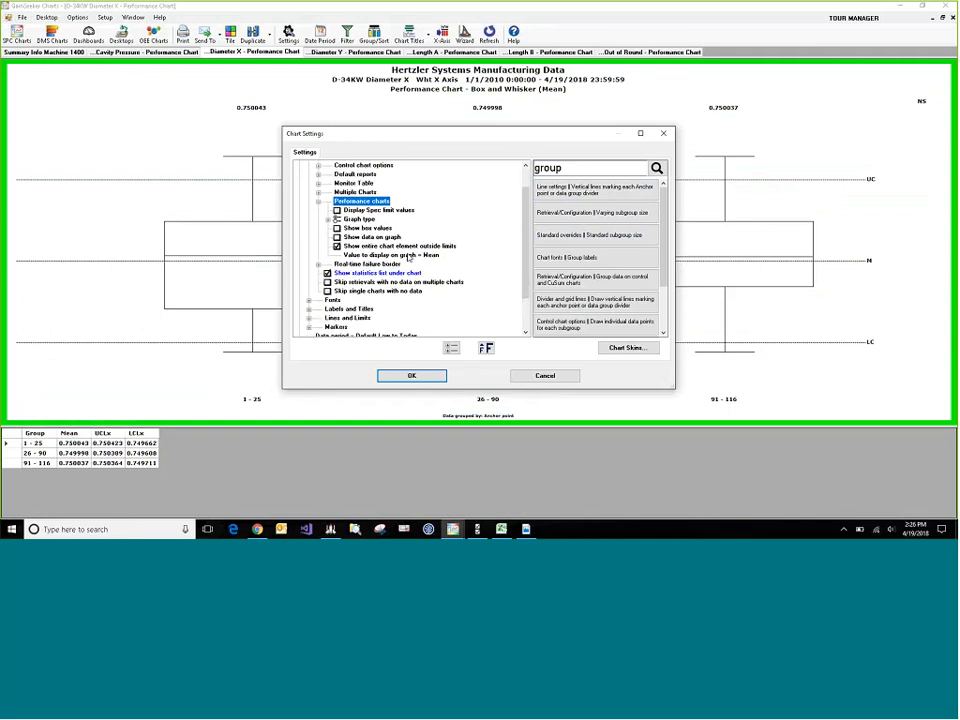
scroll(407, 257, "down", 2)
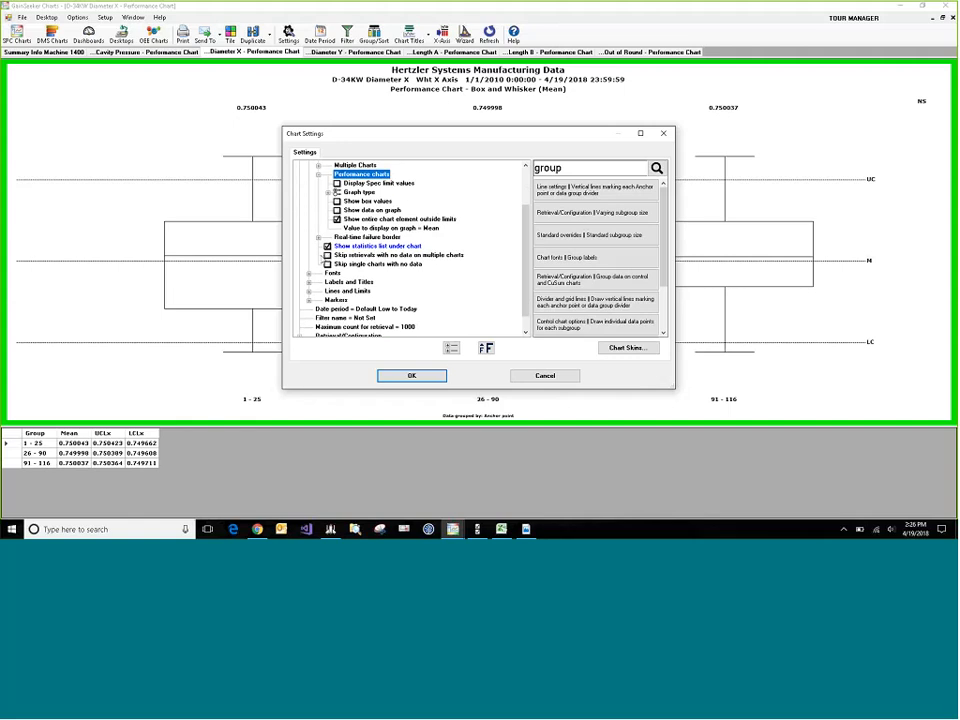
left_click(300, 318)
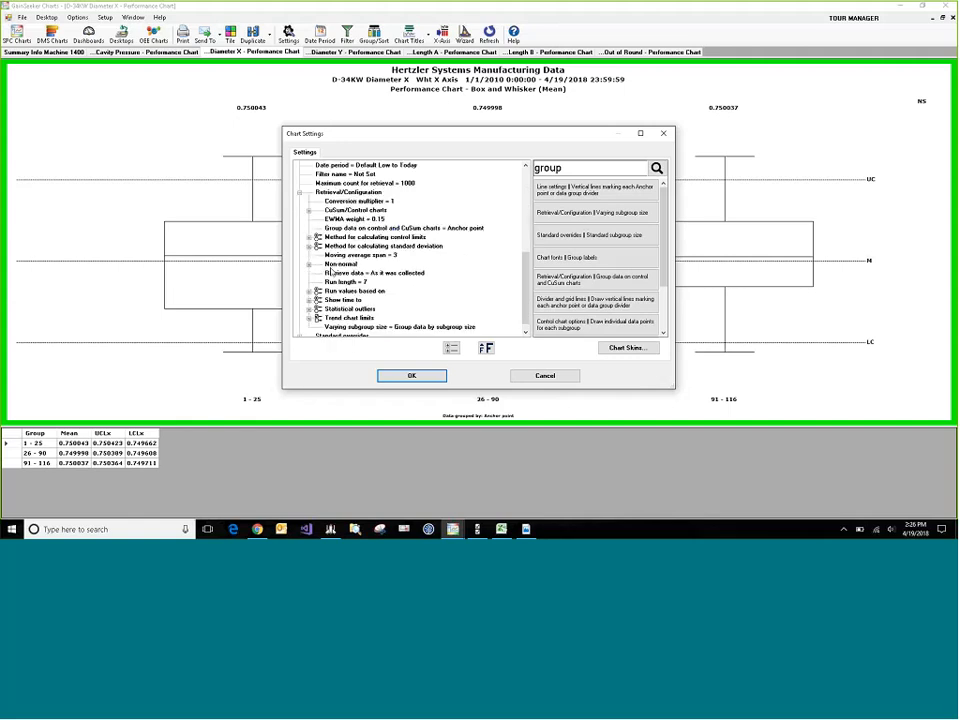
double_click(335, 228)
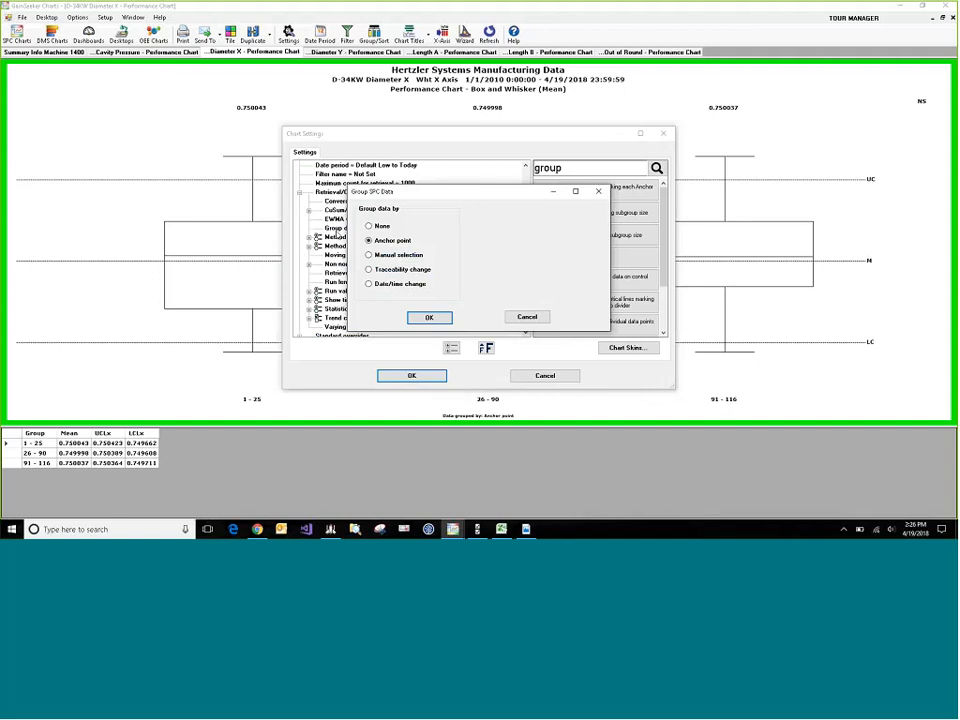
left_click(369, 269)
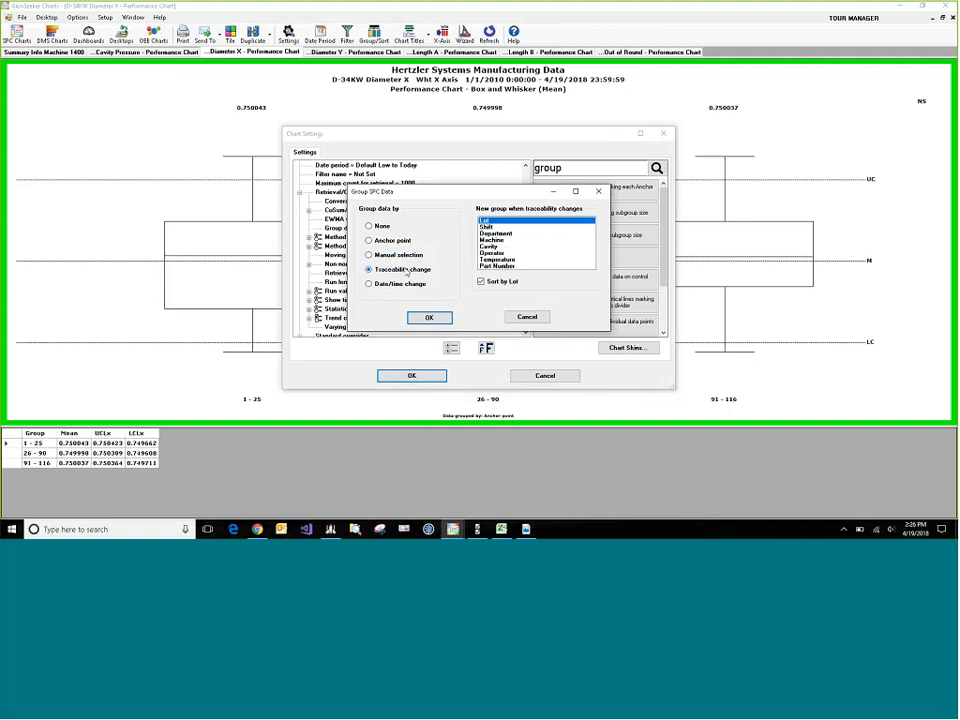
left_click(506, 240)
left_click(429, 317)
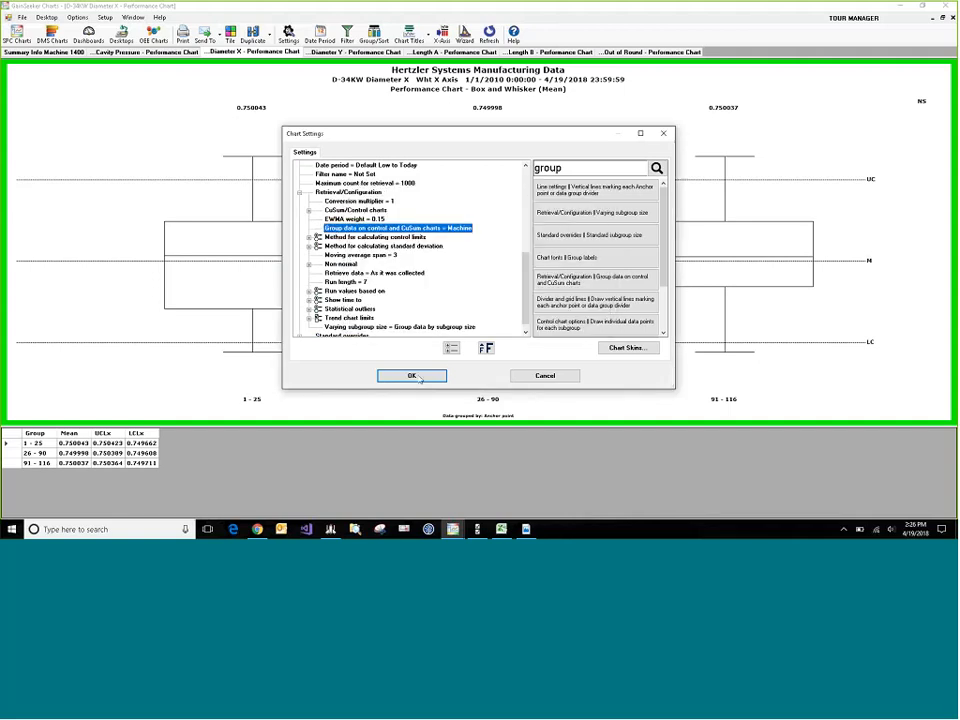
left_click(419, 376)
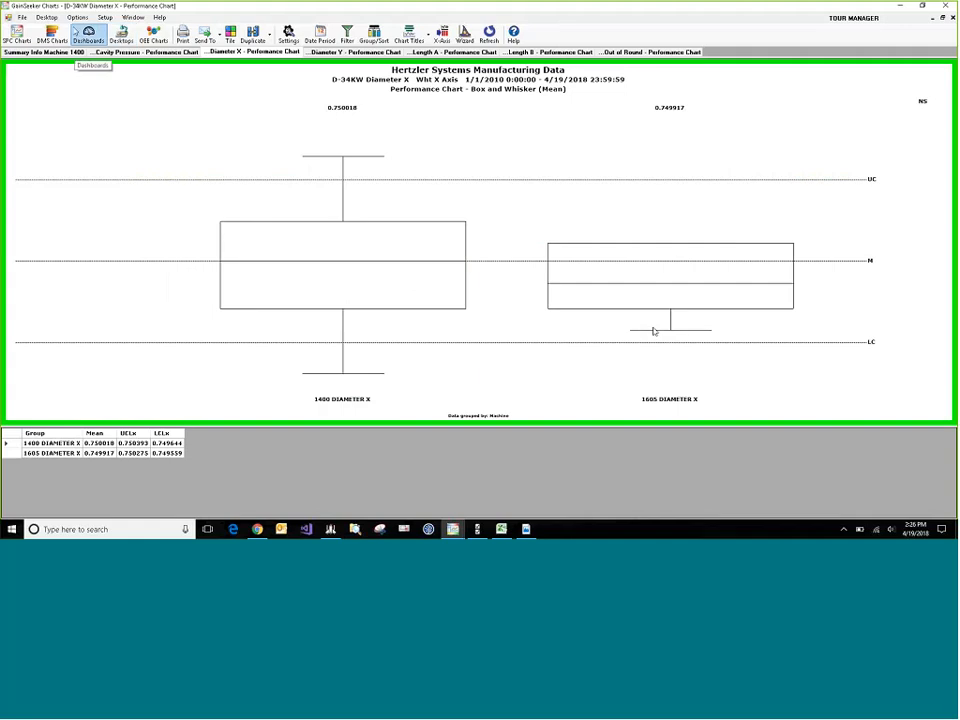
- Begin a dynamic desktop for part numbers containing D-34, review its retrieval and configuration settings, and cancel it
left_click(46, 17)
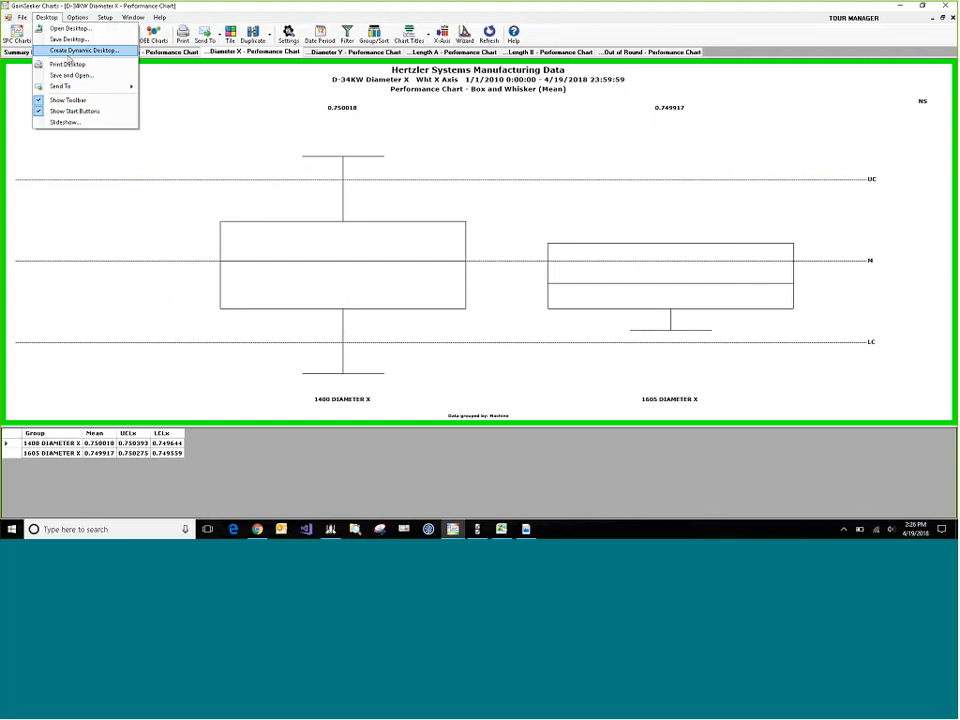
left_click(68, 52)
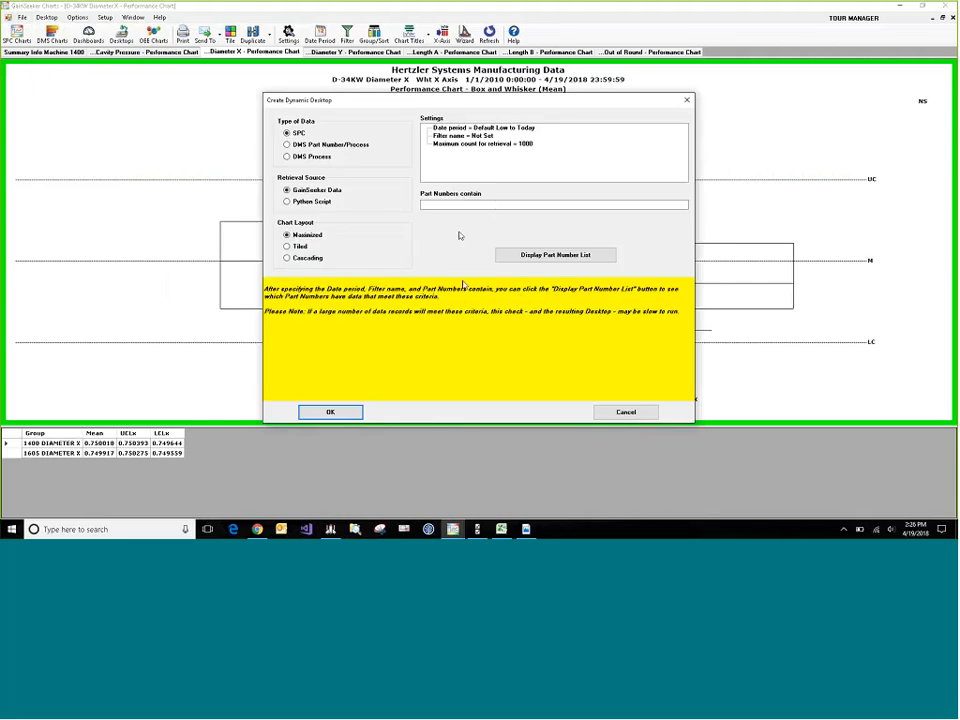
left_click(497, 204)
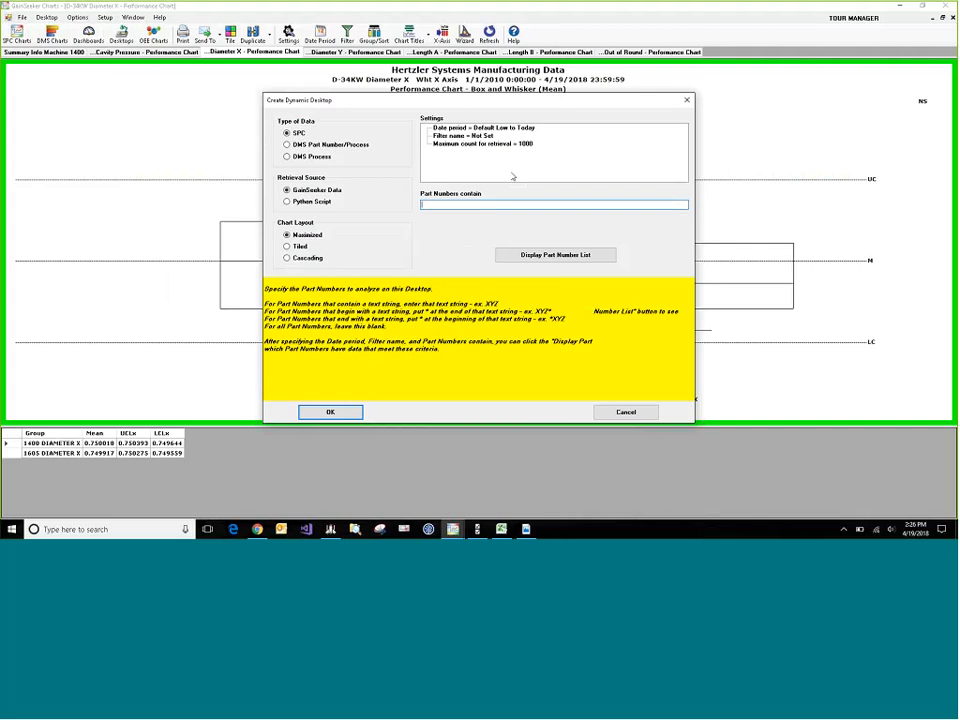
type("D-34")
mouse_move(311, 258)
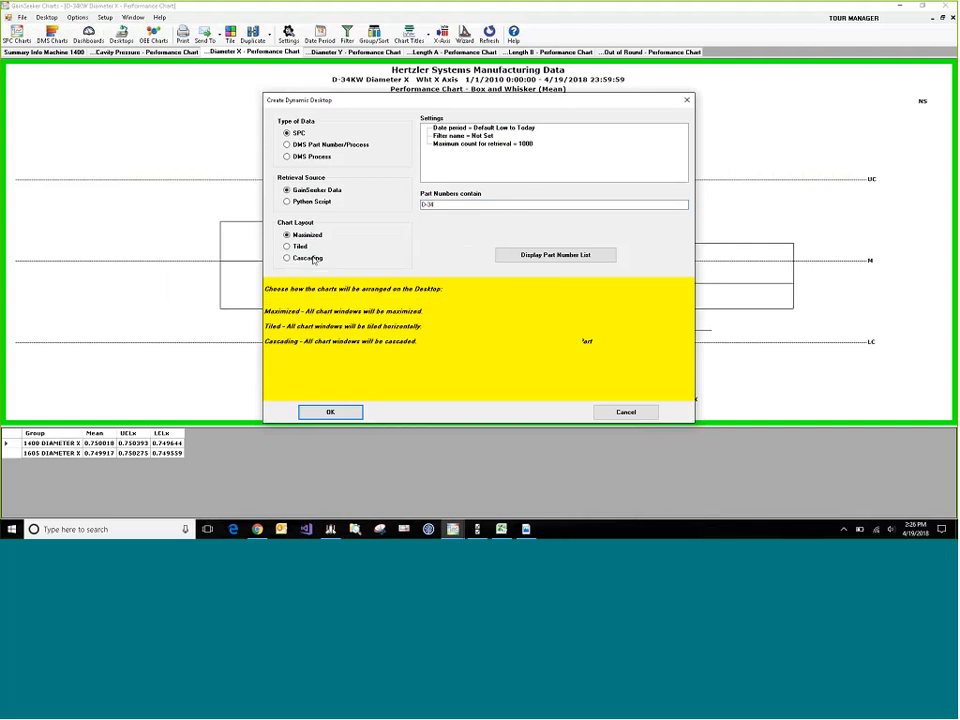
key("Return")
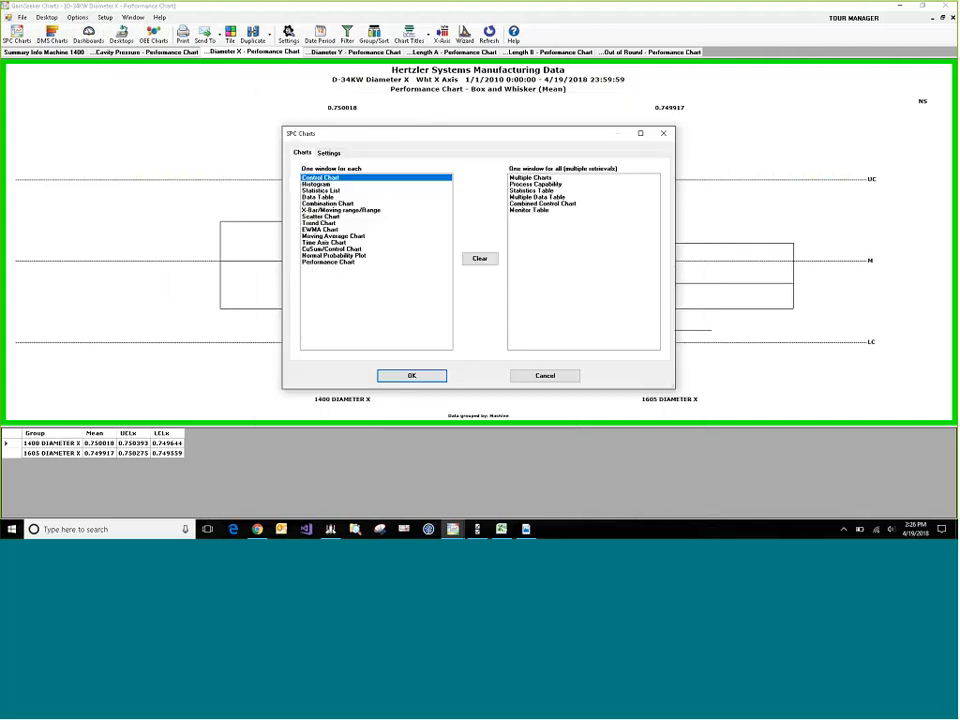
left_click(329, 152)
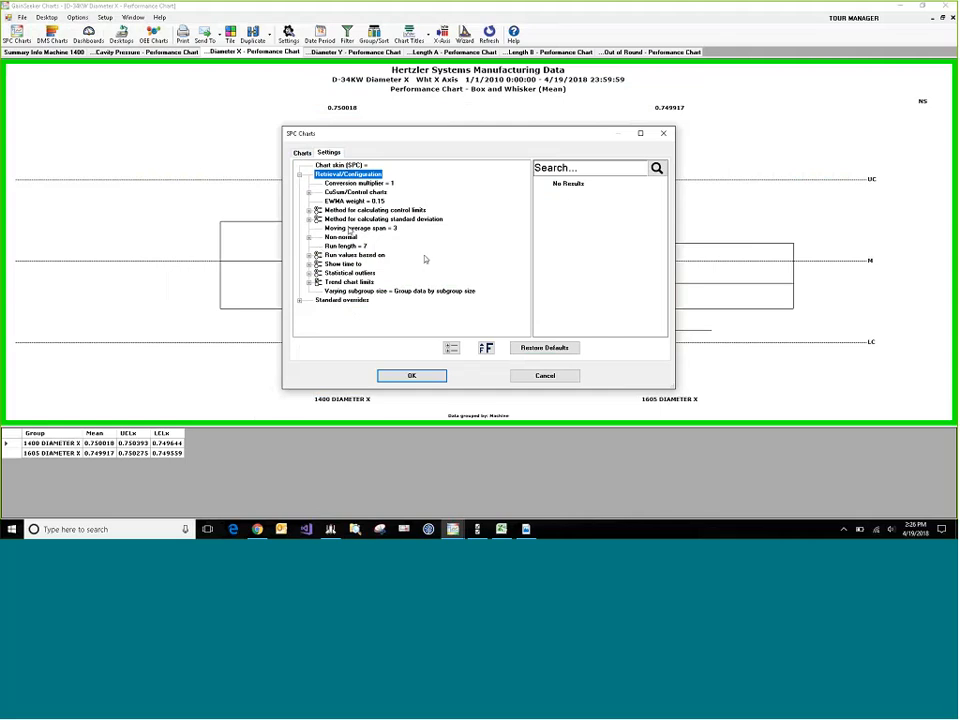
left_click(556, 377)
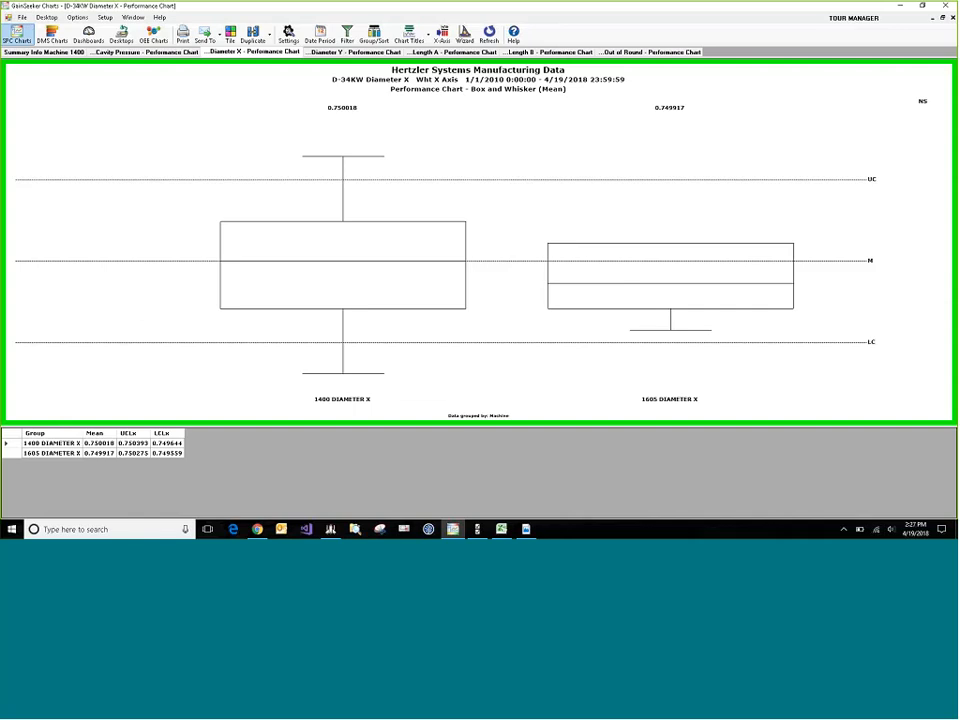
- Review the settings available for a new SPC chart retrieval and cancel without creating a chart
left_click(17, 34)
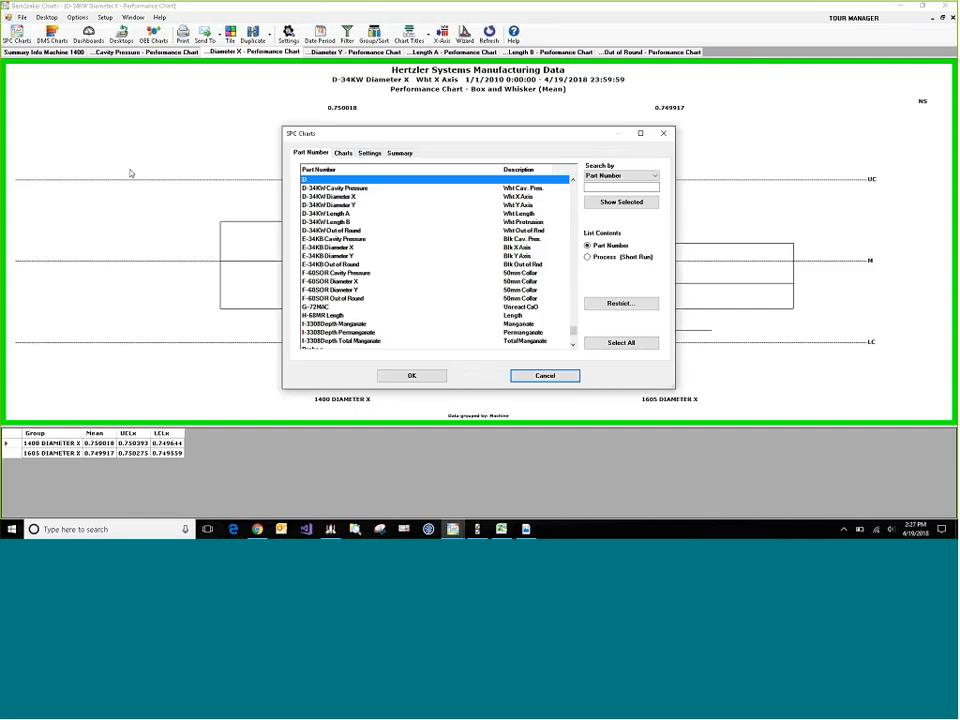
left_click(370, 153)
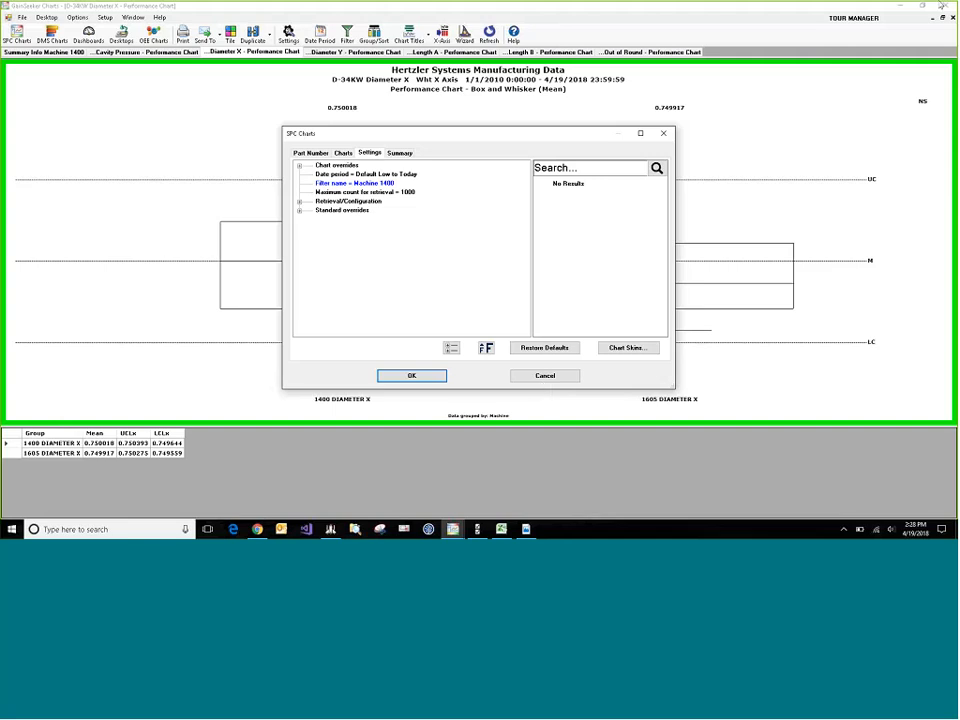
left_click(560, 379)
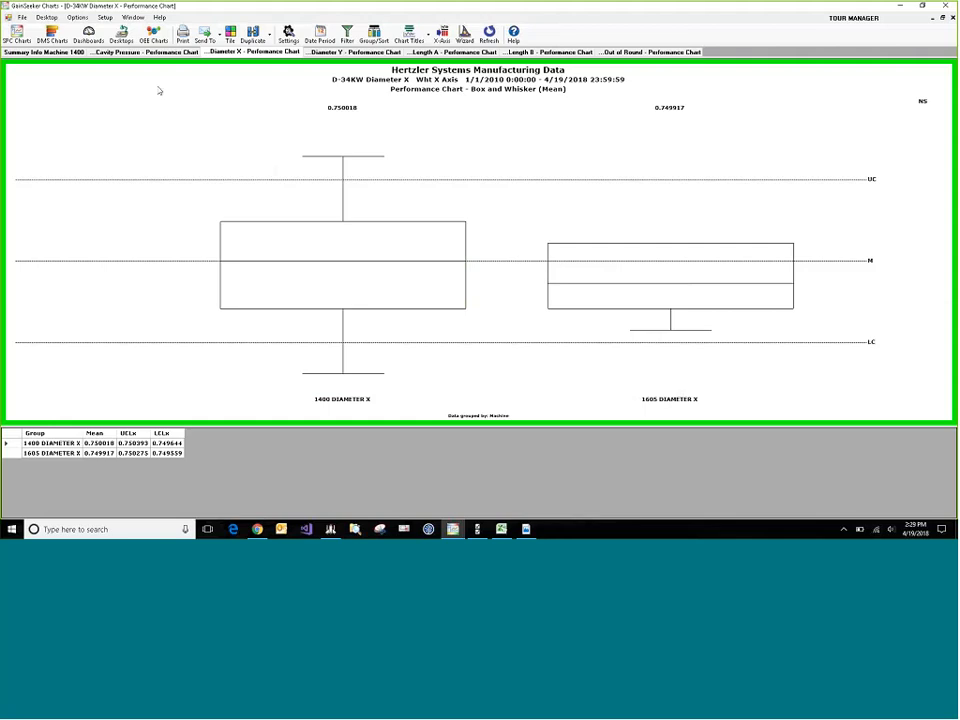
- Close all open charts, along with the ttl.pdf and ttl.xls Data Collection Summary reports
right_click(170, 55)
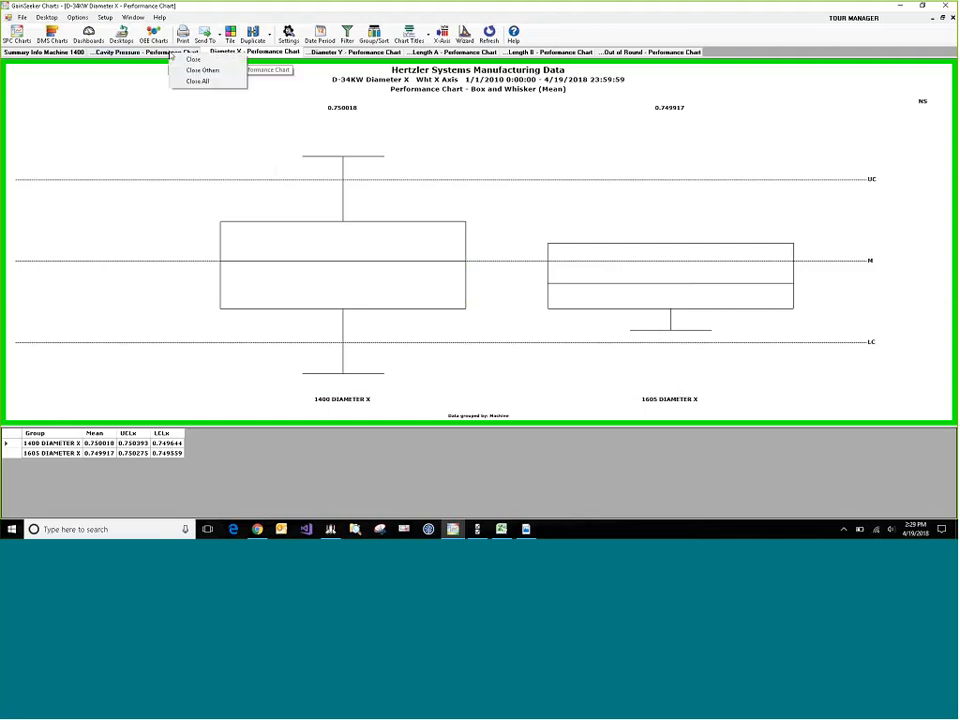
left_click(197, 81)
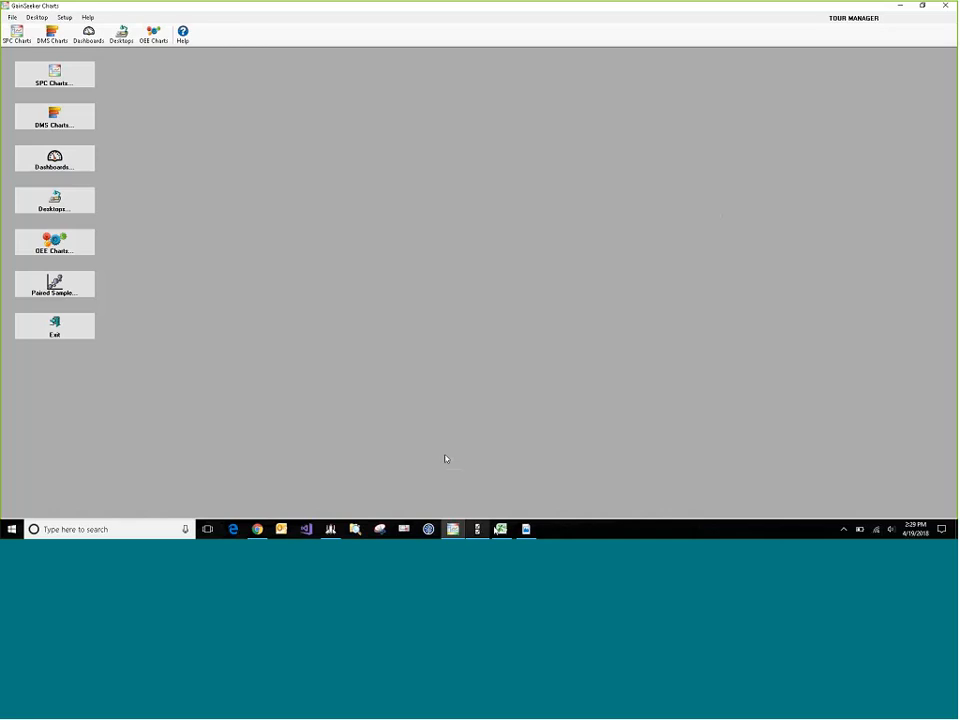
mouse_move(500, 529)
key("alt+Tab")
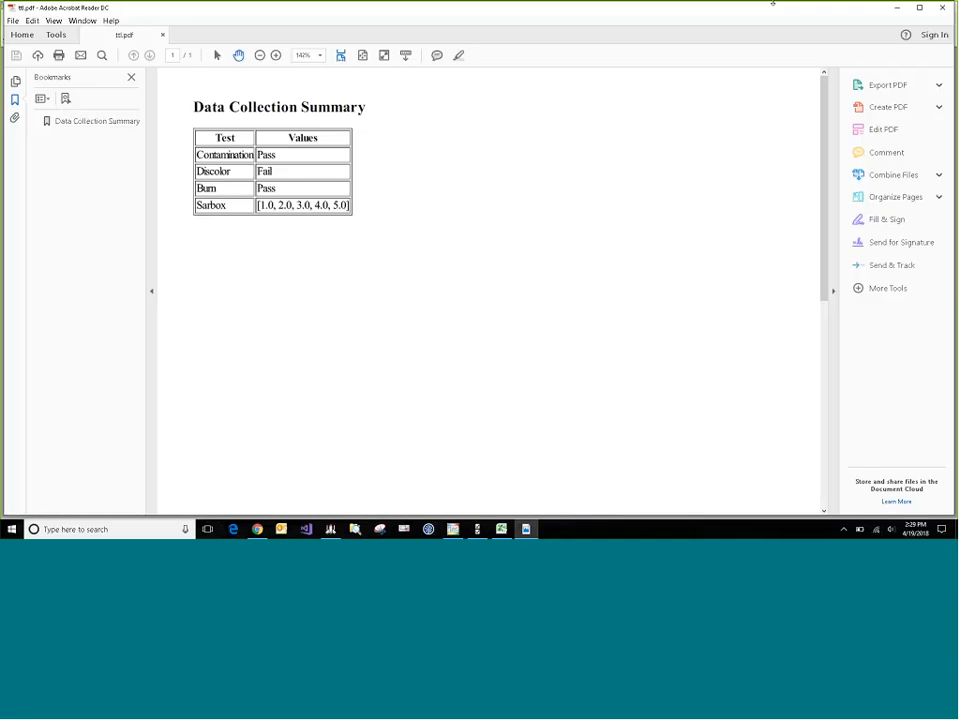
left_click(945, 8)
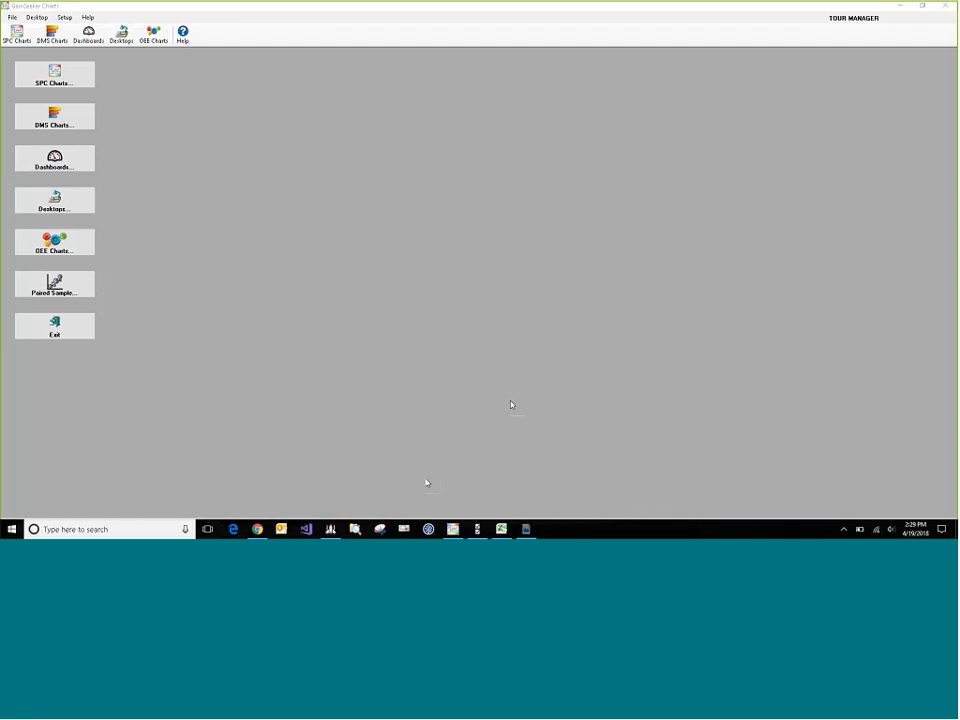
key("alt+Tab")
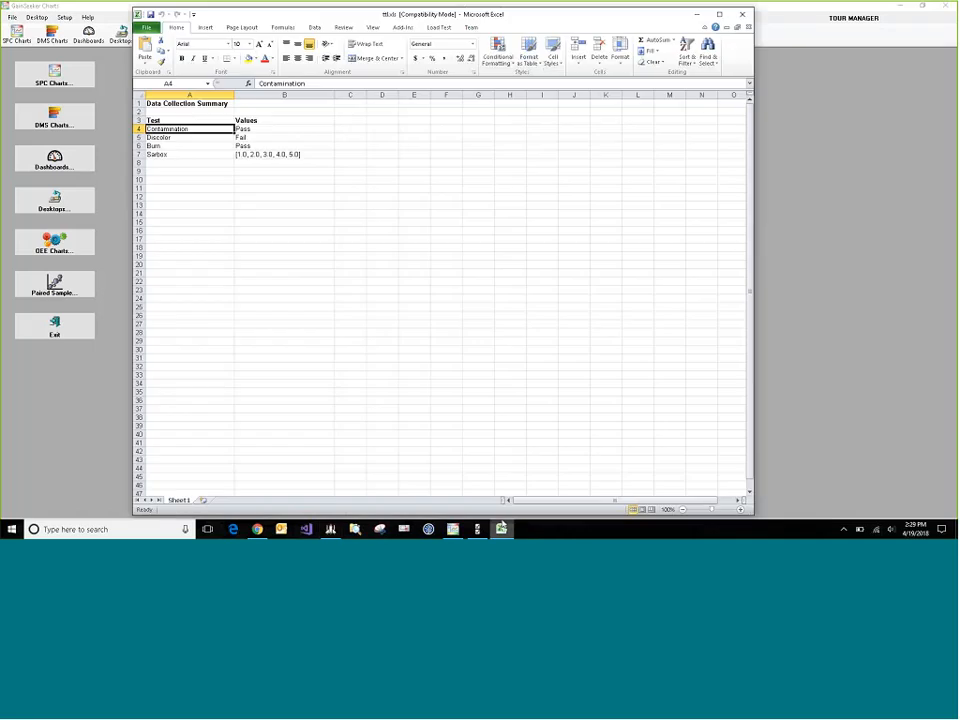
left_click(741, 15)
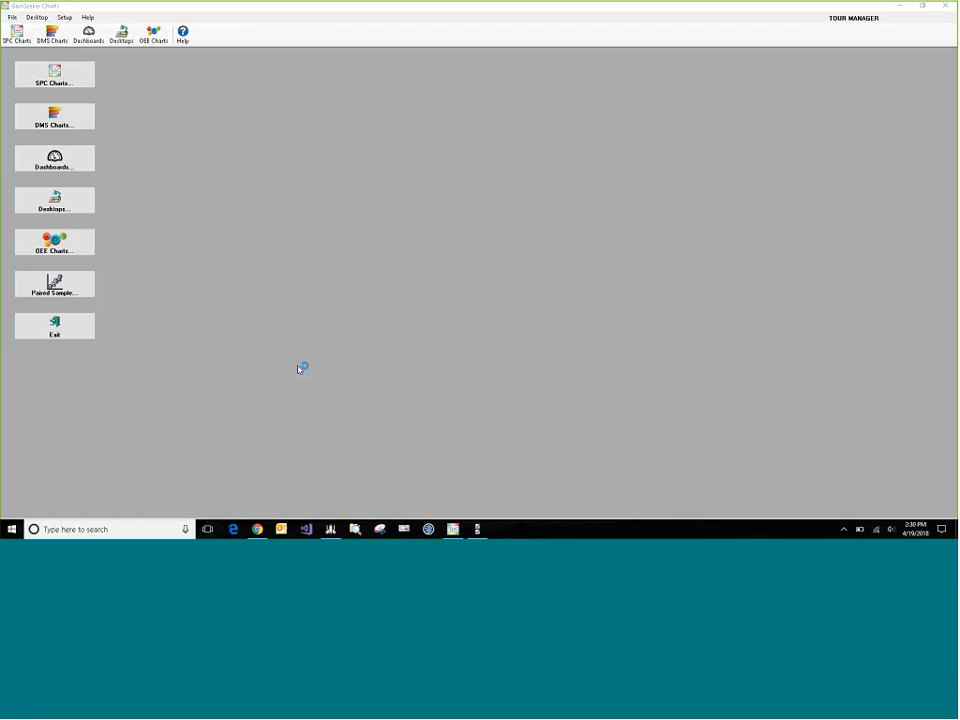
- Exit the open GainSeeker programs and close the ttl.htm report in the browser
left_click(74, 328)
left_click(59, 302)
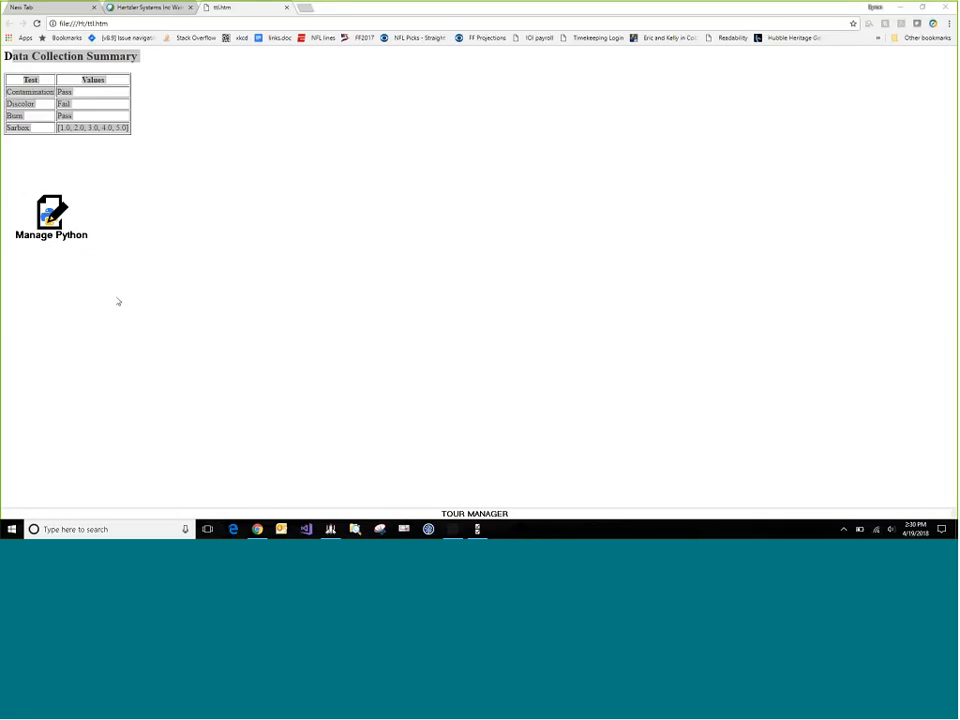
left_click(284, 8)
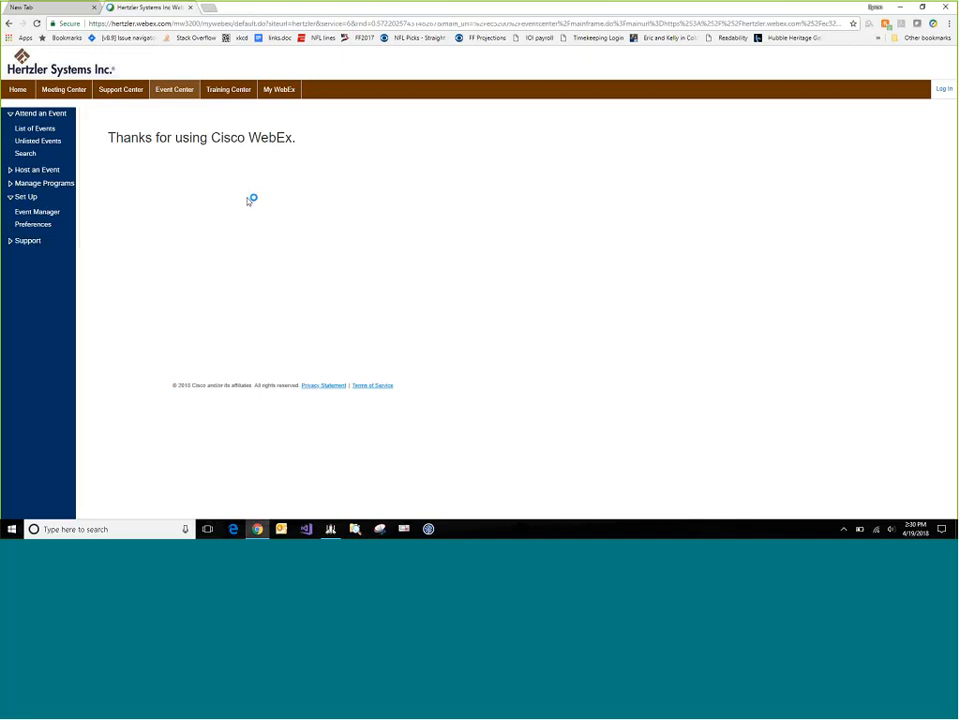